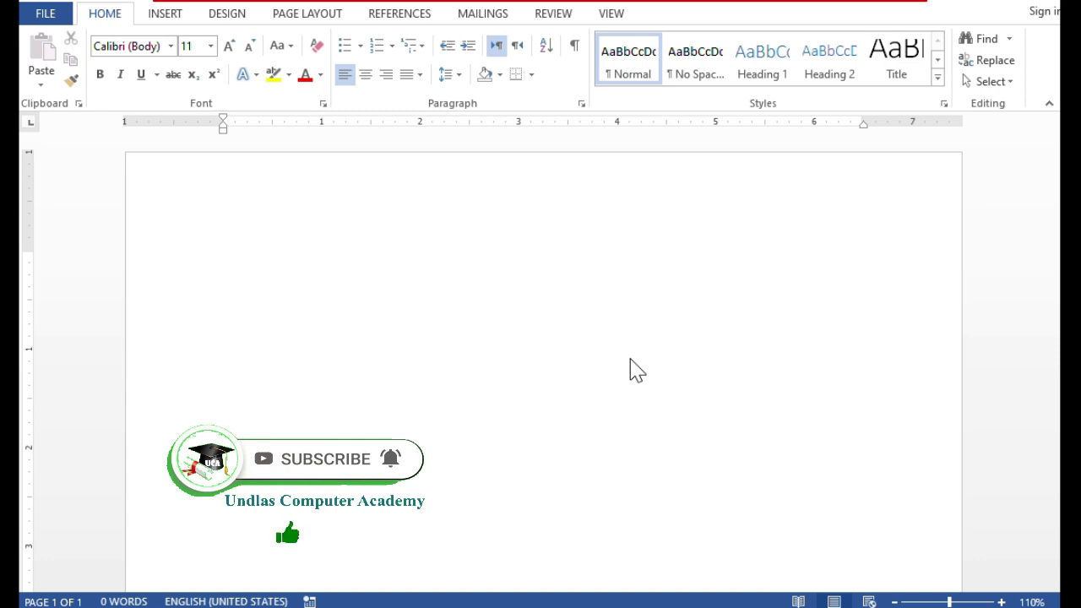
Switch the ribbon to the Insert tab in the blank document
left_click(171, 16)
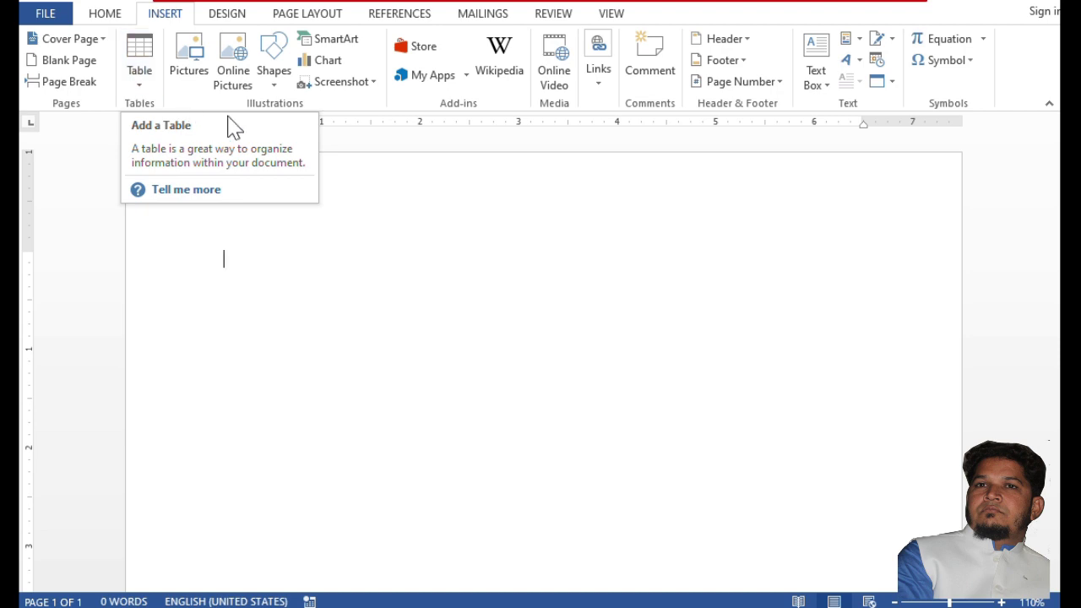
Choose the Rounded Rectangle from the Rectangles group of the Shapes gallery
left_click(279, 92)
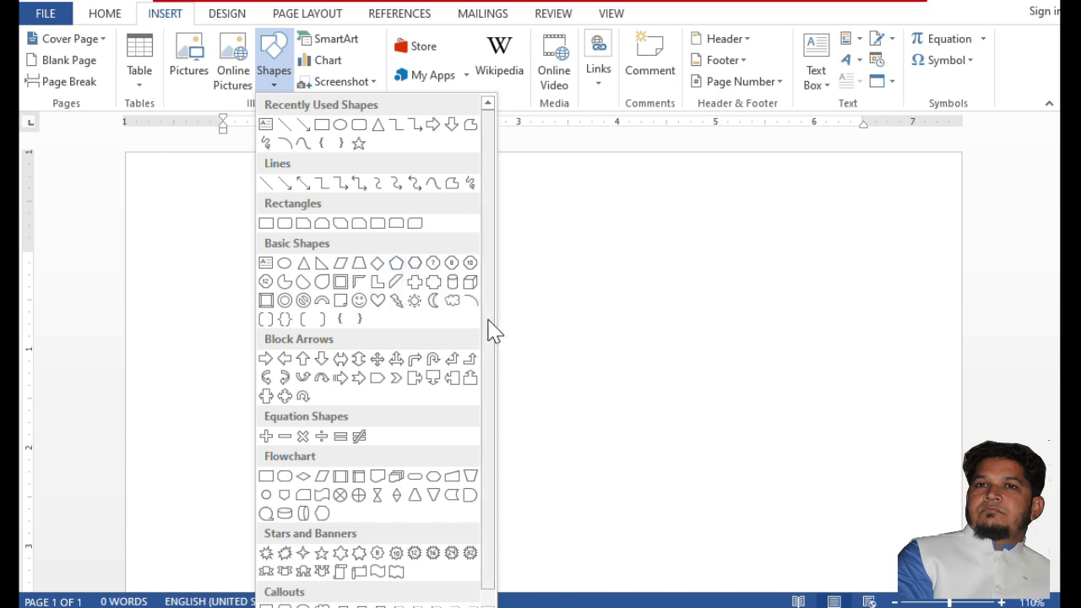
scroll(494, 338, "down", 1)
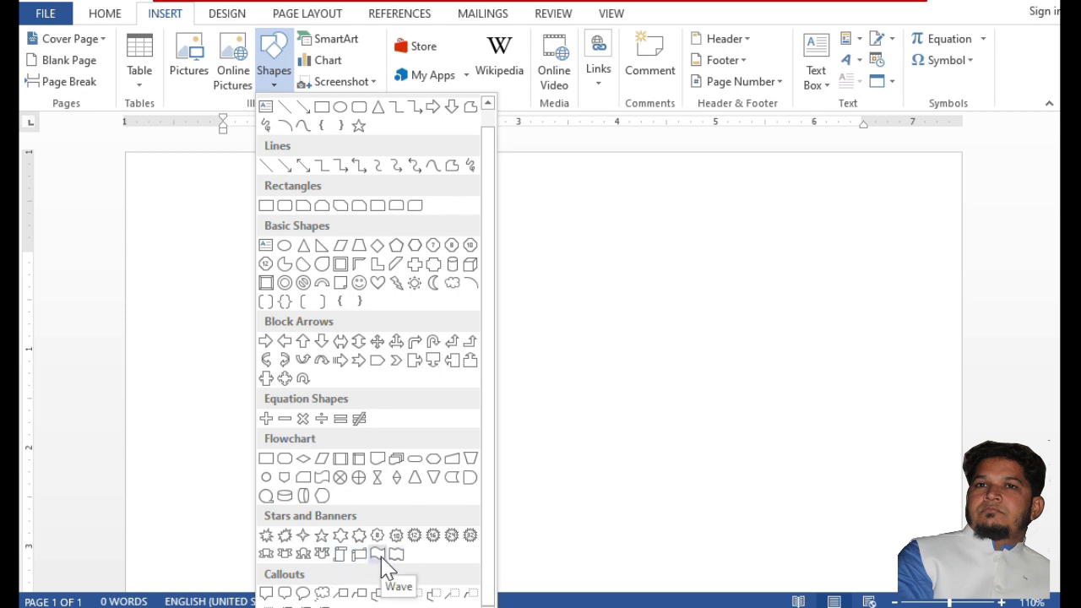
left_click(285, 205)
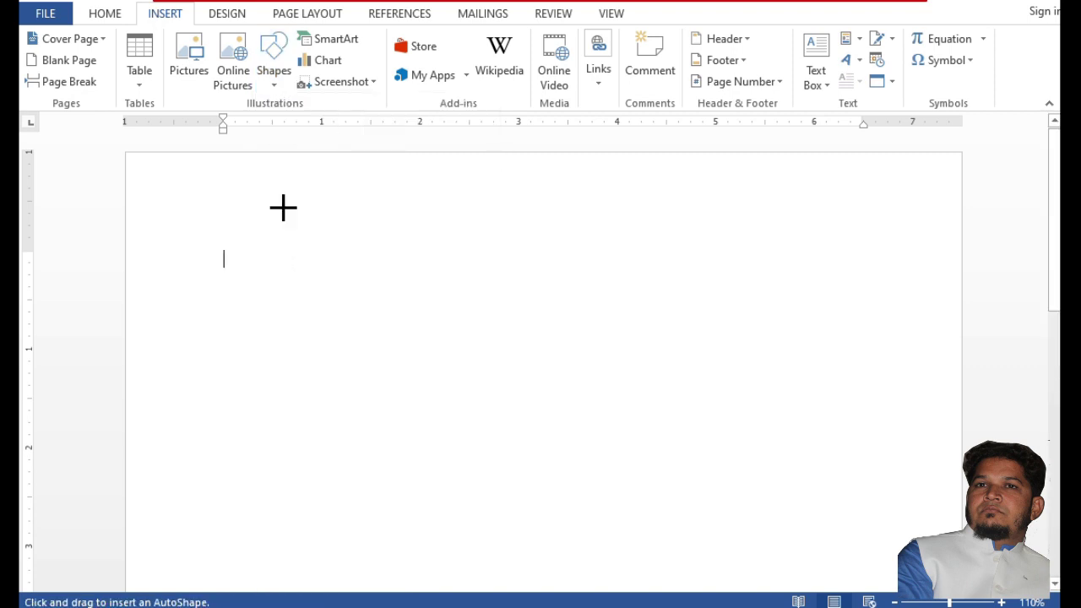
Draw a rounded rectangle near the top of the page and resize it to 2.44" by 4.19"
left_click_drag(283, 206, 665, 400)
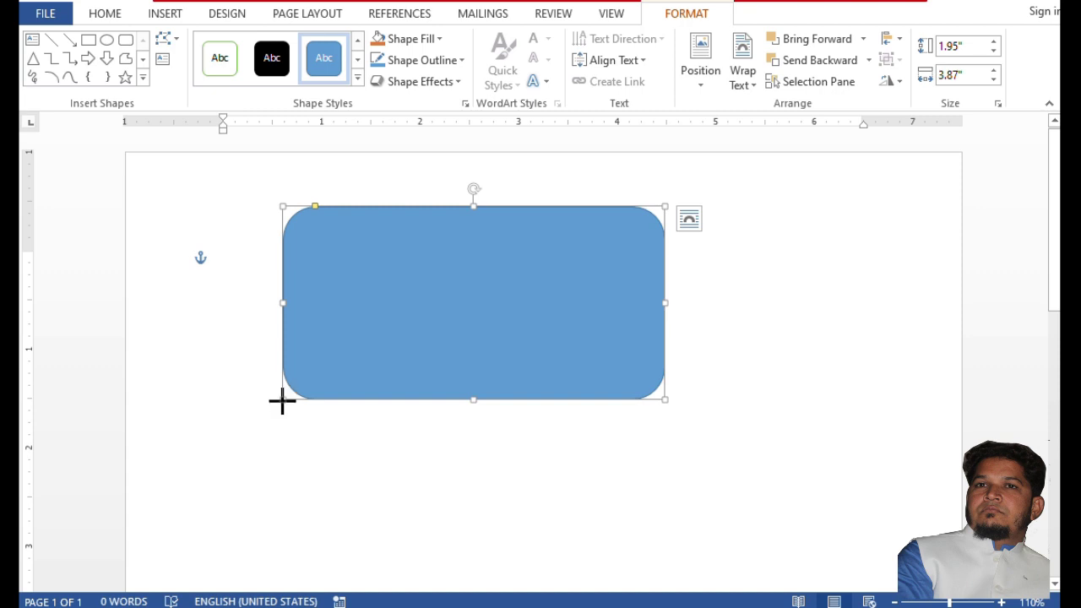
left_click_drag(282, 401, 217, 472)
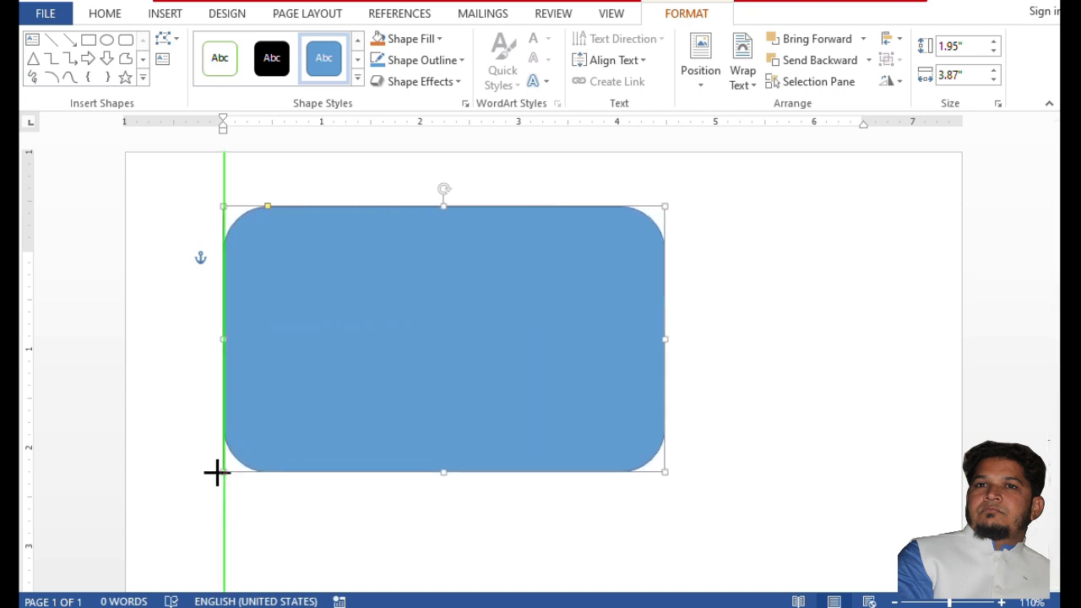
left_click_drag(217, 472, 250, 448)
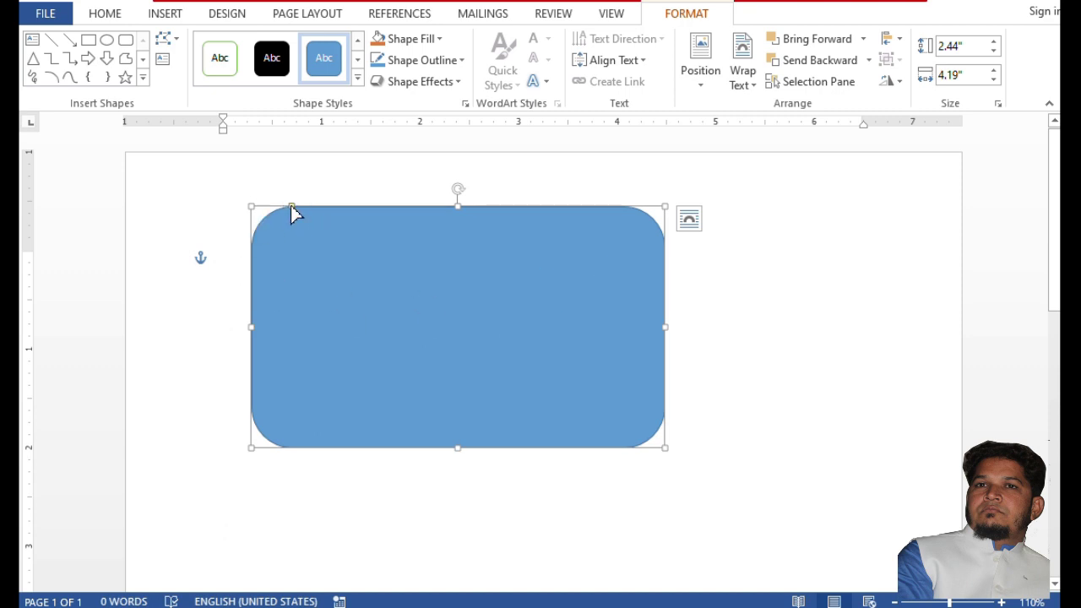
Adjust the corner rounding, tilt the rectangle counter-clockwise and move it down-right
left_click_drag(292, 209, 430, 250)
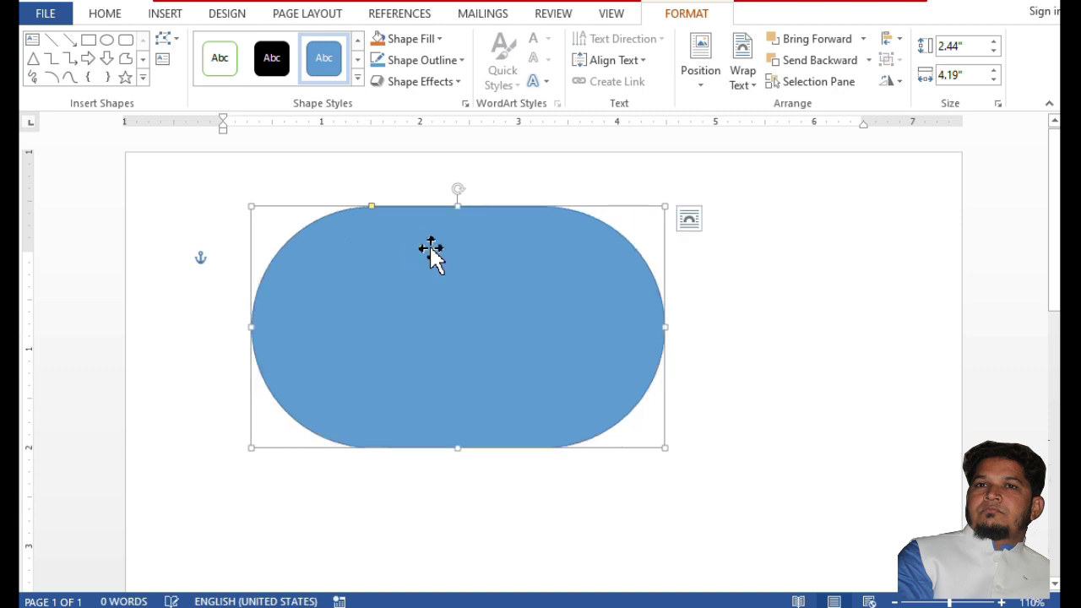
left_click_drag(372, 209, 330, 212)
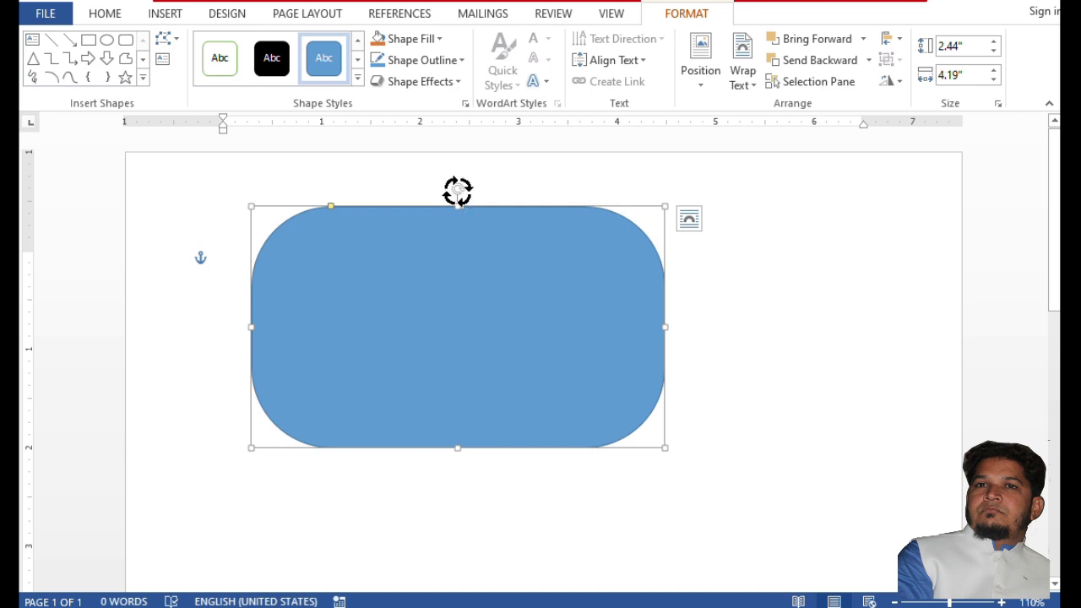
left_click_drag(455, 191, 422, 188)
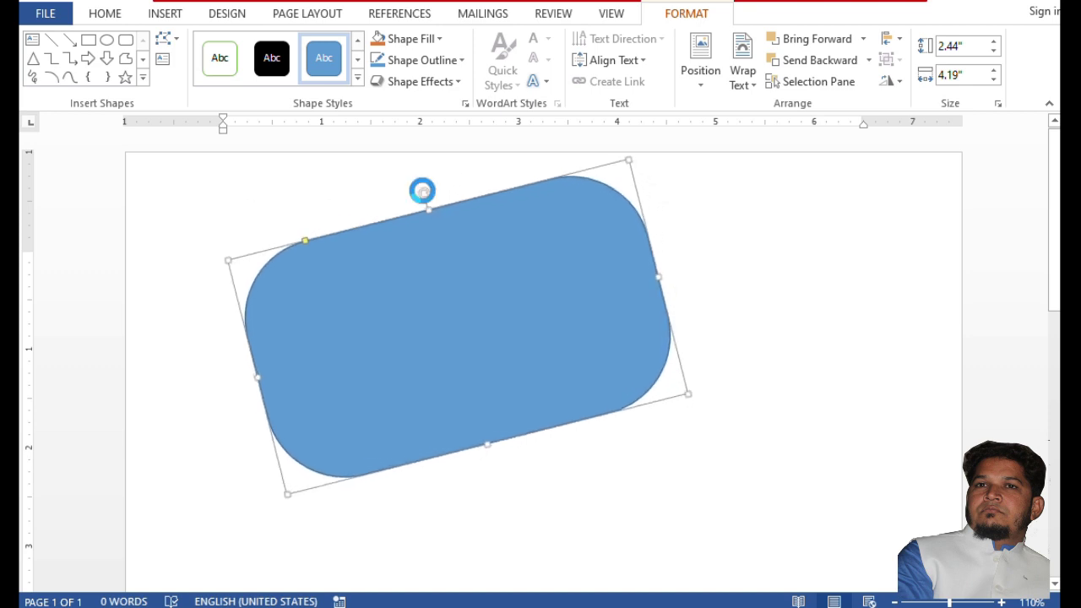
left_click_drag(494, 270, 553, 305)
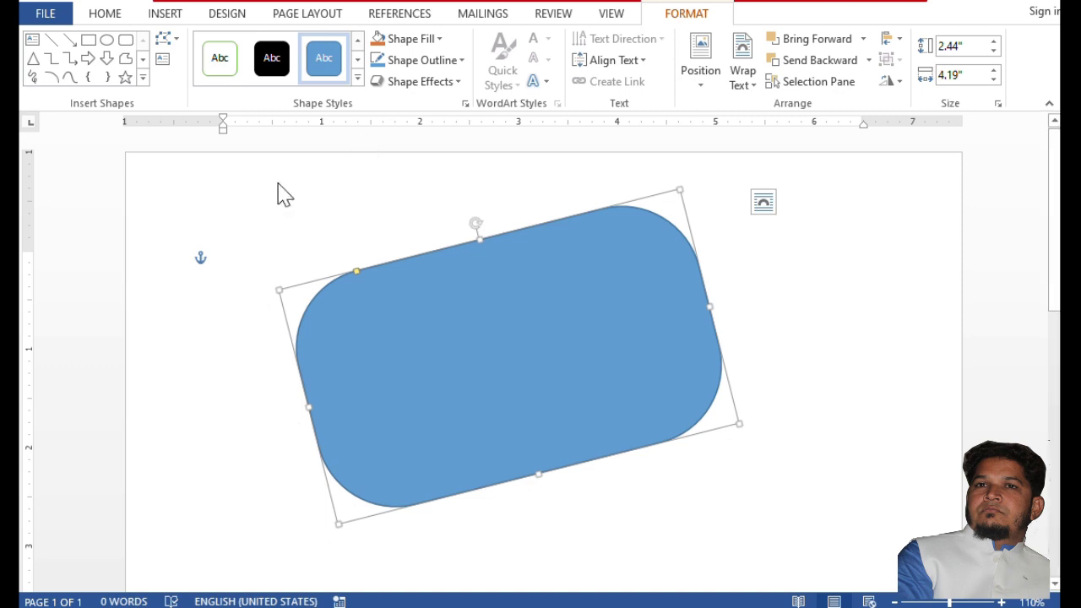
Draw an isosceles triangle to the right of the tilted rectangle
left_click(143, 76)
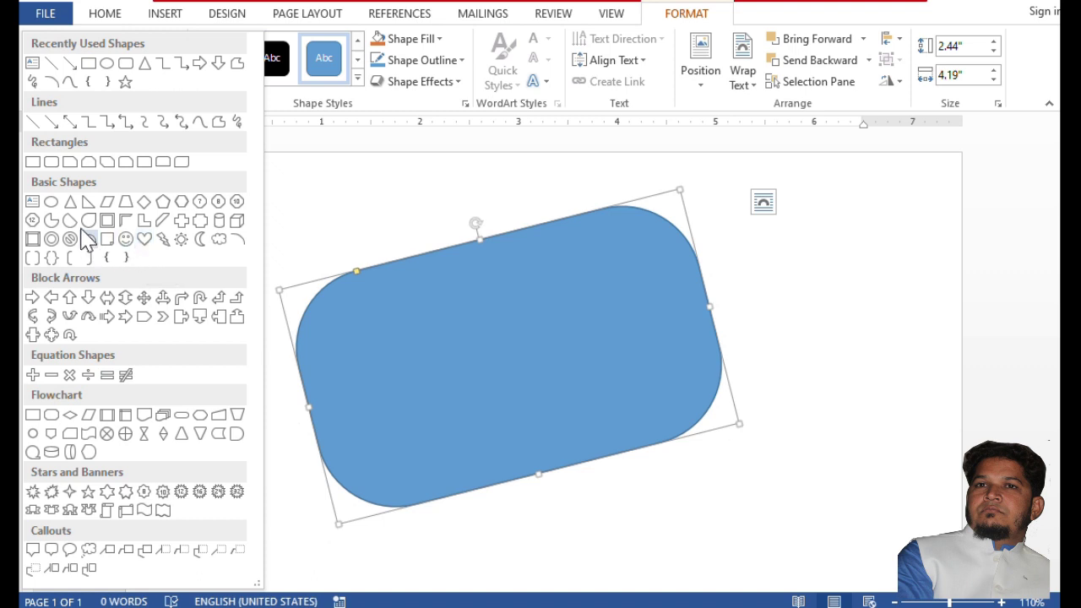
left_click(70, 201)
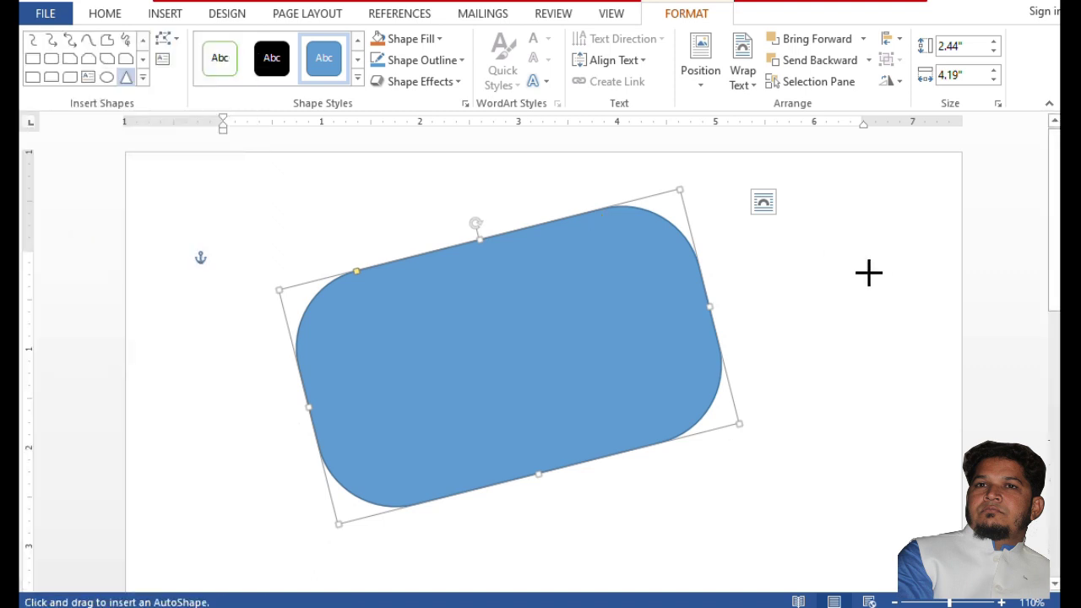
mouse_move(796, 271)
left_mouse_down()
mouse_move(911, 224)
mouse_move(919, 239)
left_mouse_up()
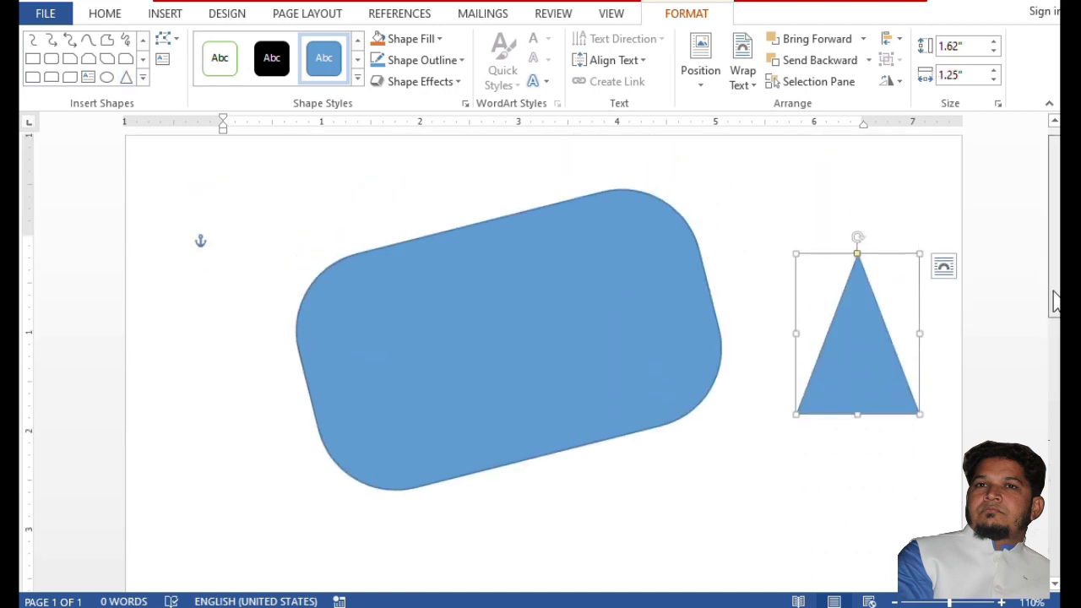
Change the triangle into a 1.62" by 1.25" Can shape with Change Shape
scroll(1056, 300, "up", 1)
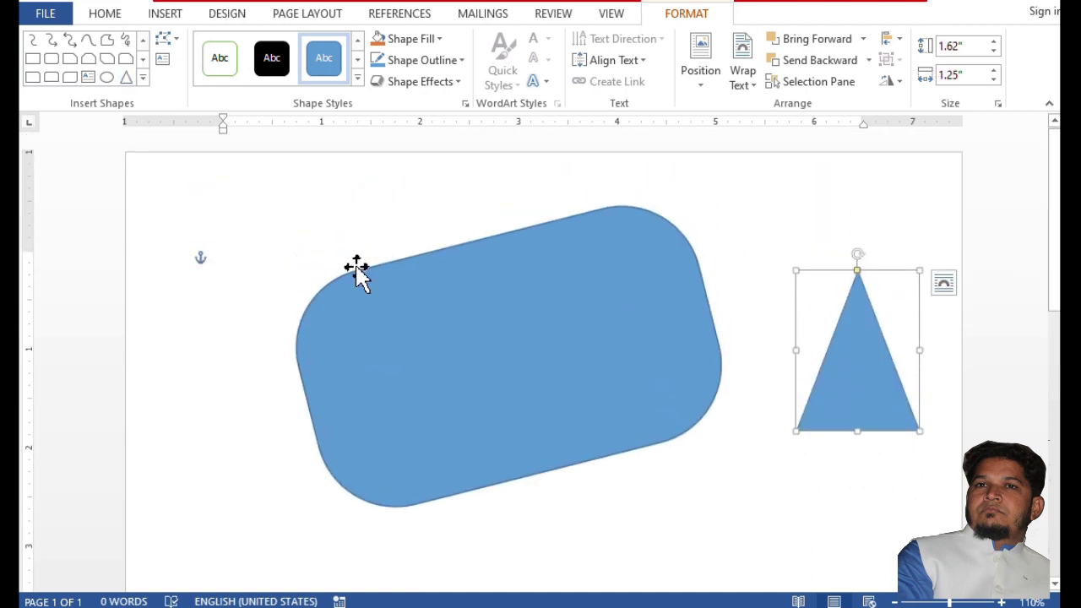
left_click(174, 42)
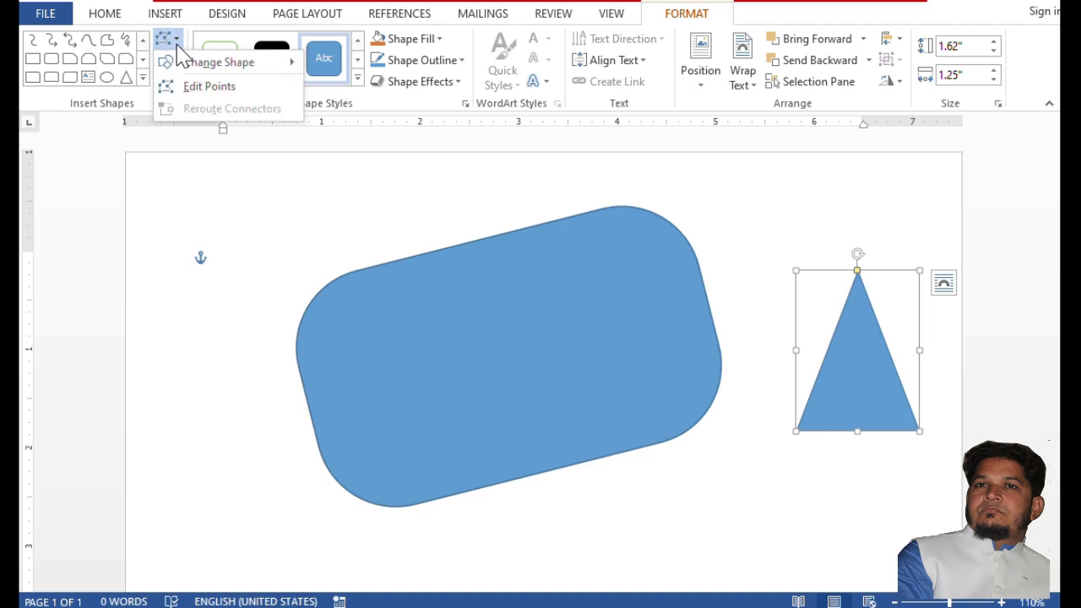
mouse_move(192, 71)
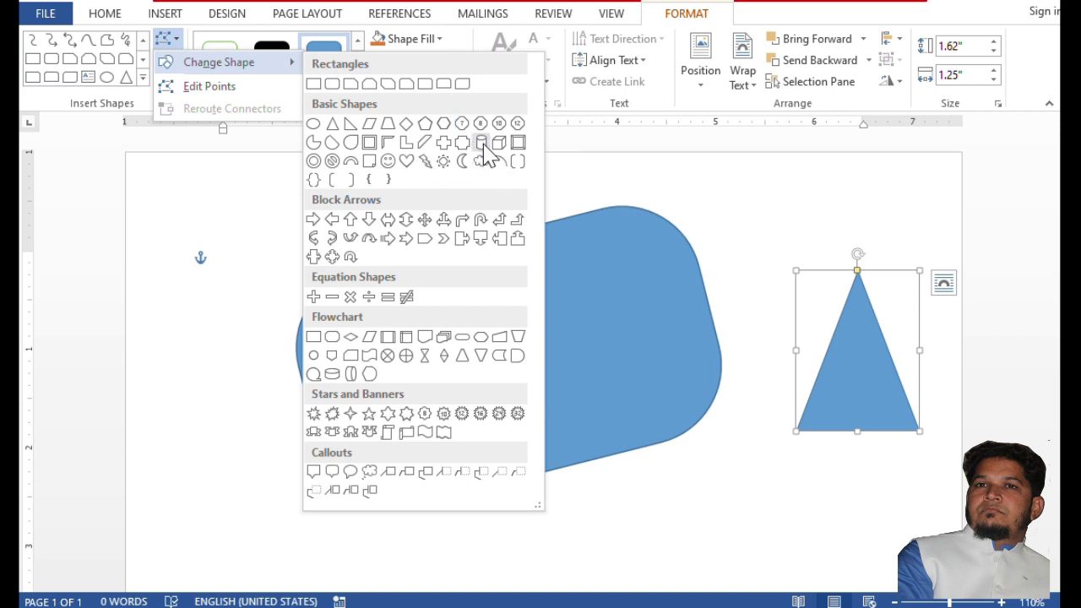
left_click(483, 149)
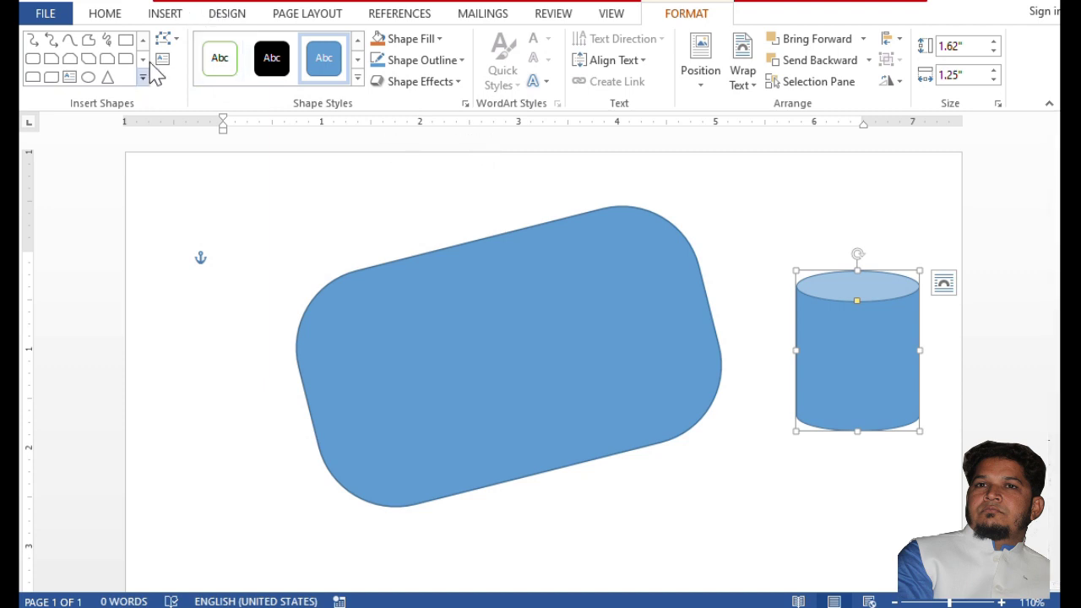
left_click(171, 42)
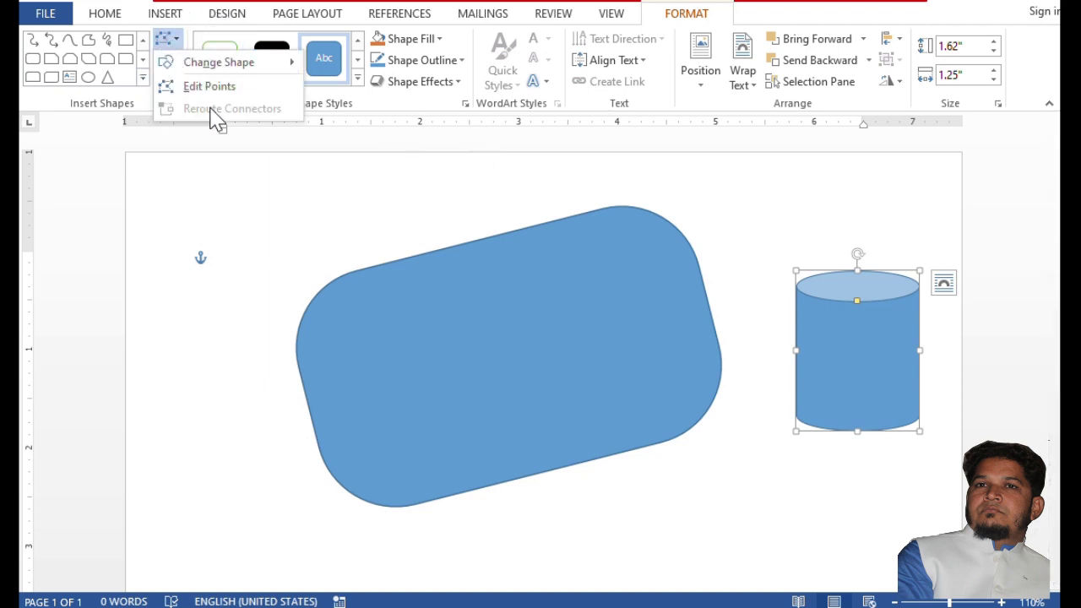
Edit the can's points: pull the top-centre point down and stretch the bottom-left into a point
left_click(236, 91)
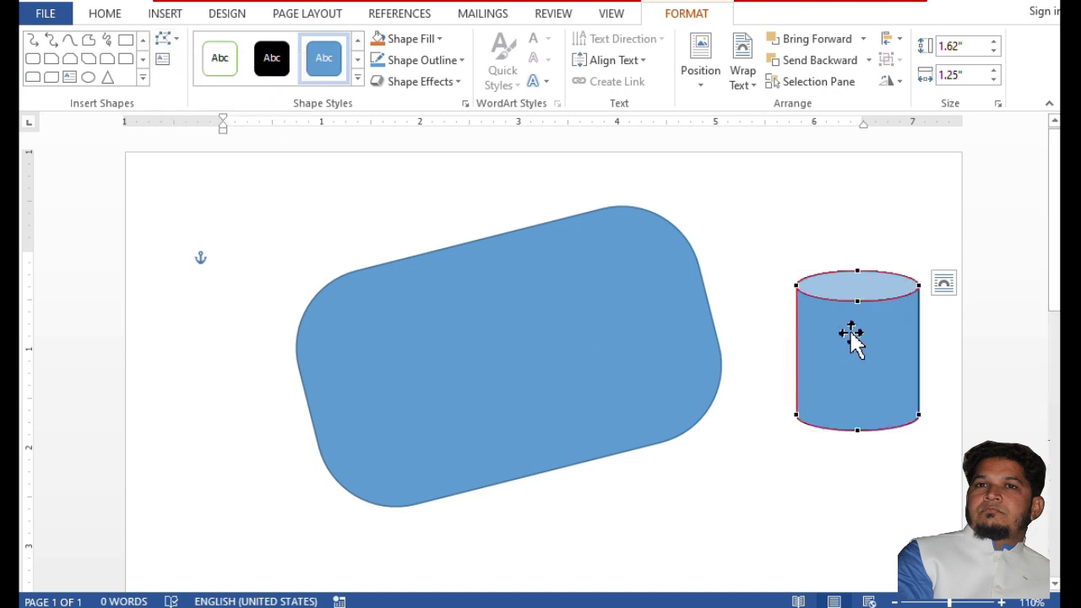
left_click_drag(858, 304, 859, 347)
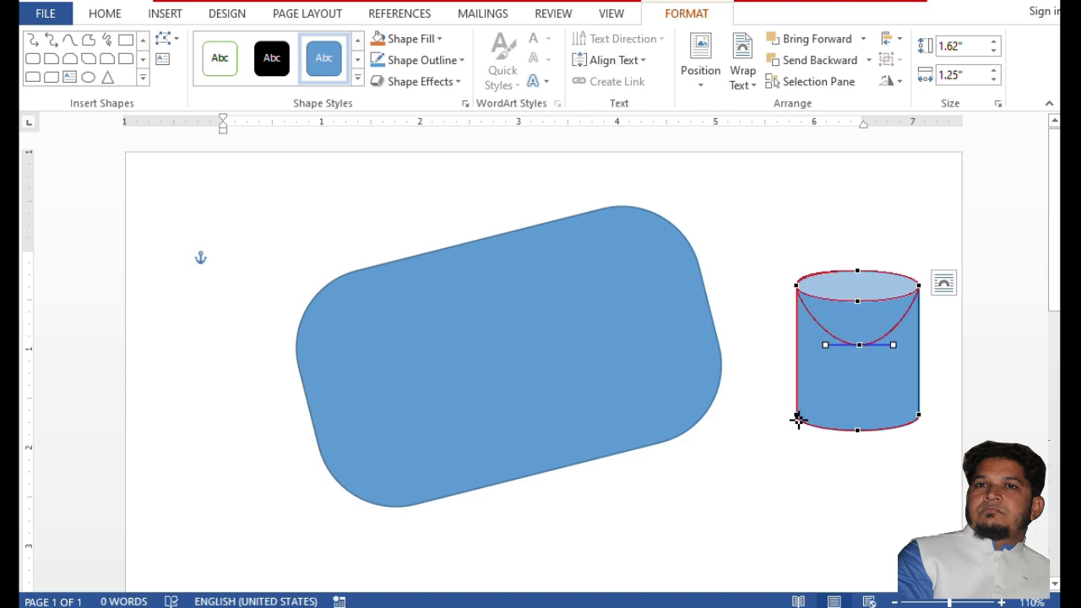
left_click_drag(798, 416, 759, 448)
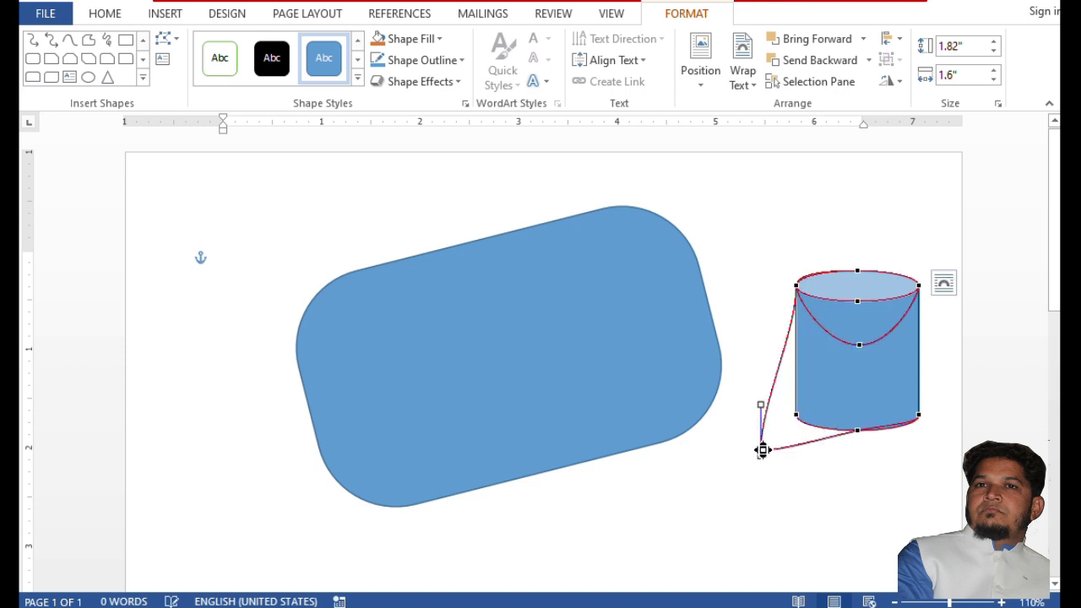
left_click(923, 468)
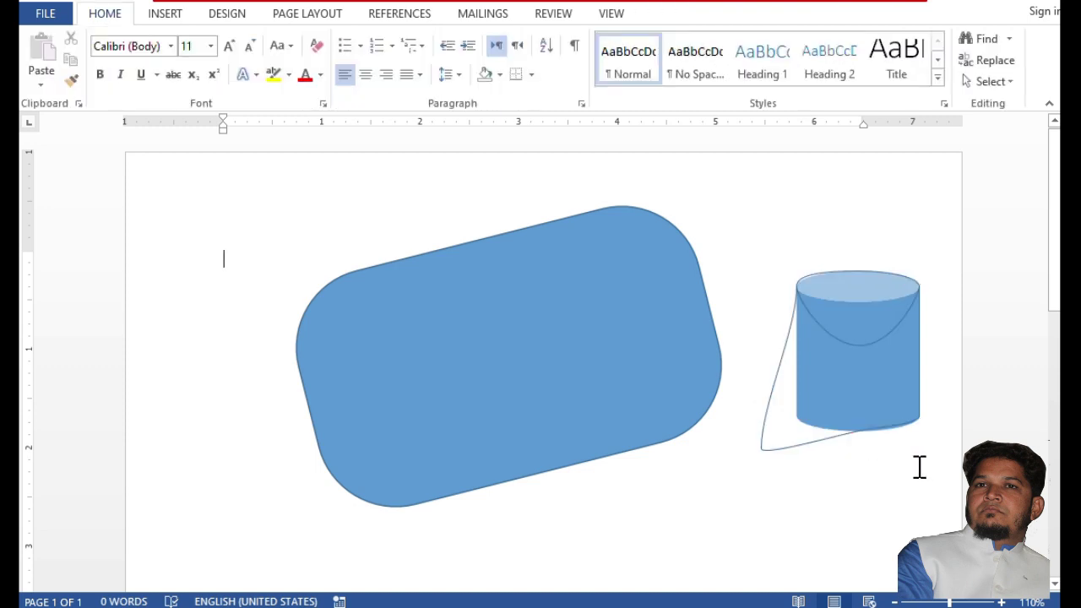
Select the rounded rectangle and close its Edit Shape options without changes
left_click(872, 398)
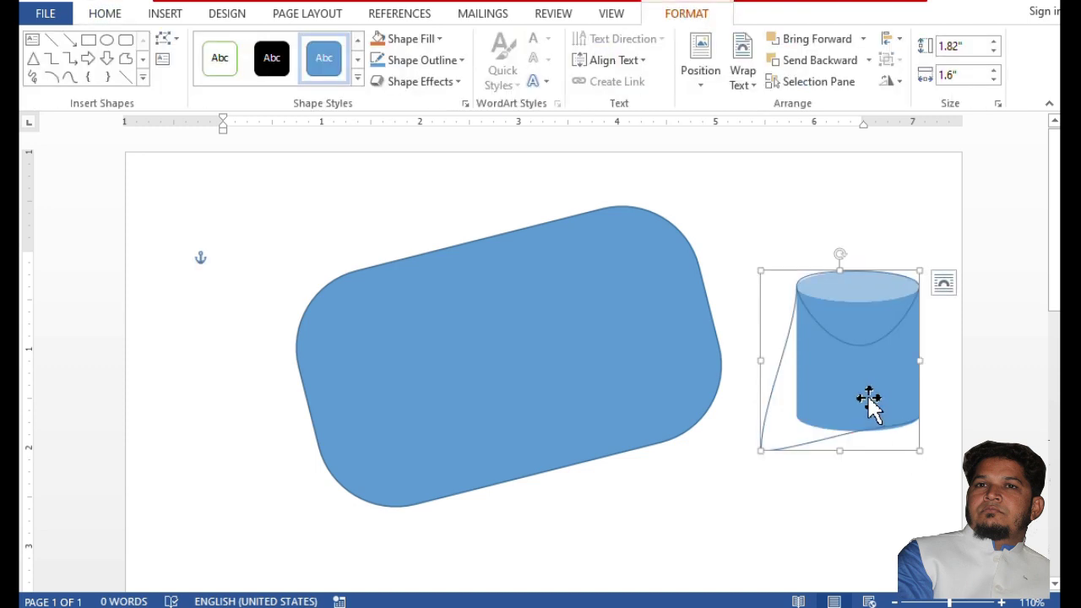
left_click(475, 355)
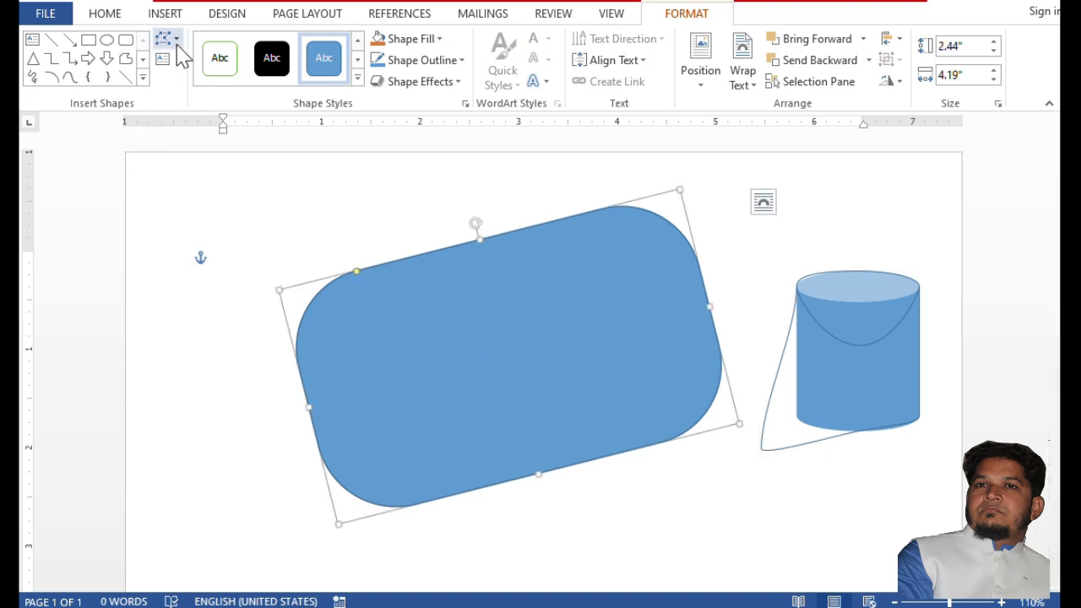
left_click(172, 47)
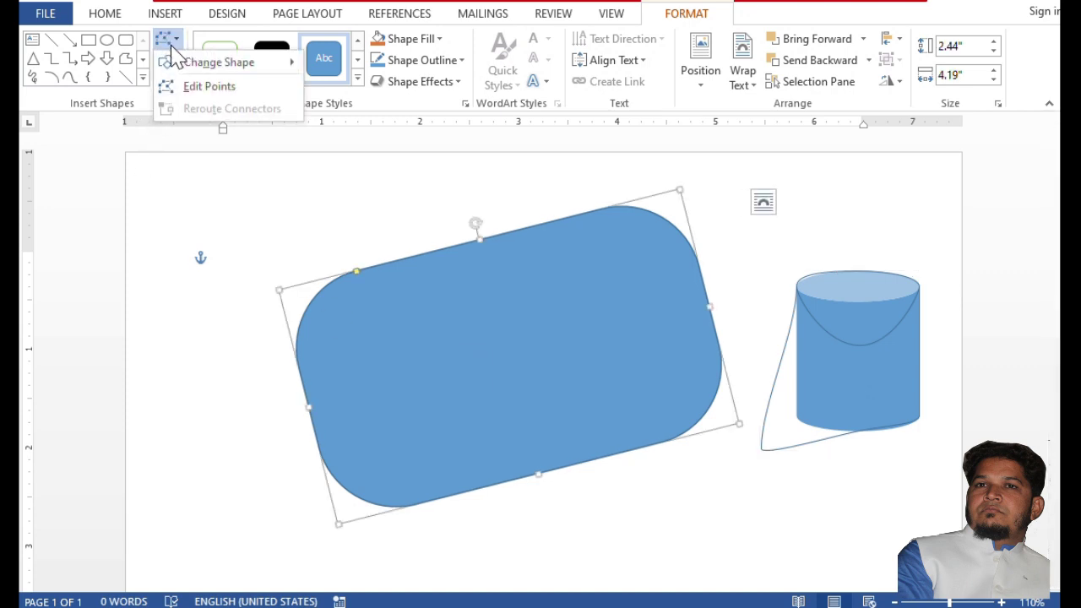
left_click(266, 205)
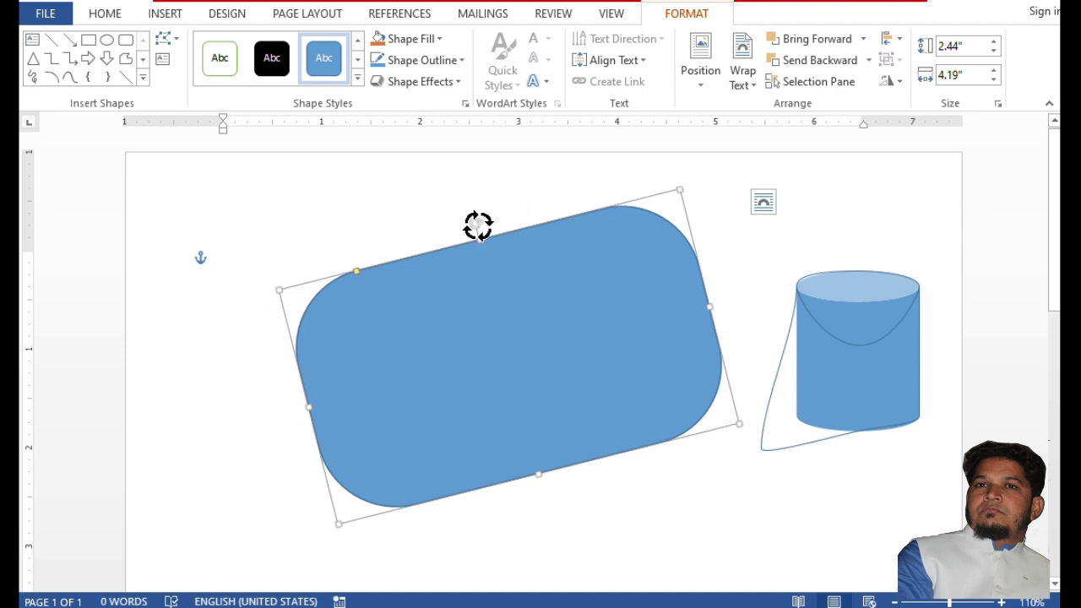
Rotate the rectangle nearly level, type 'Box' inside it and select the word
left_click_drag(478, 226, 503, 246)
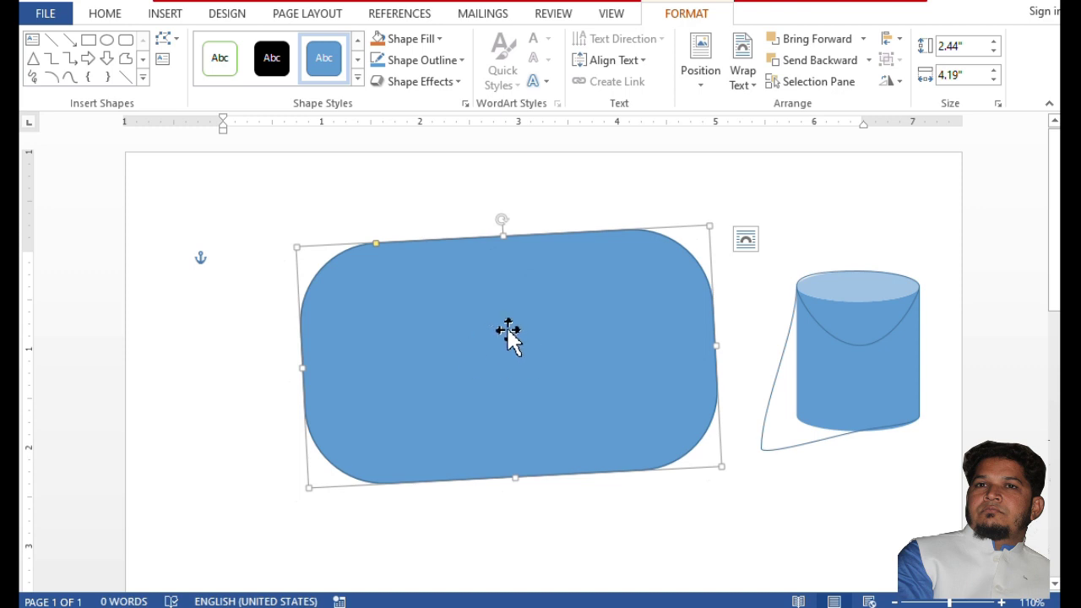
type("Box")
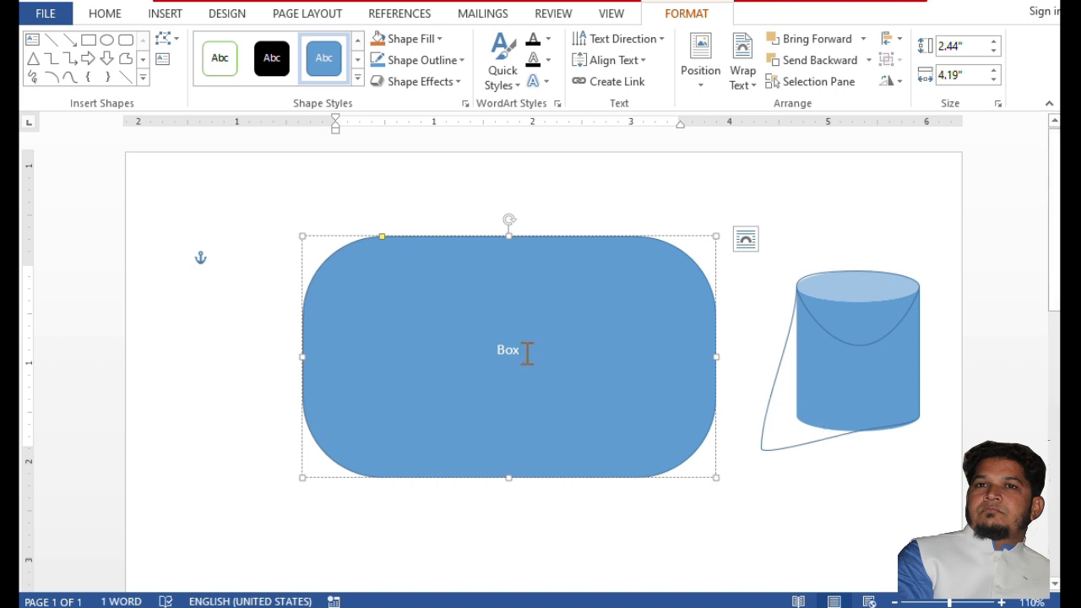
left_click_drag(517, 353, 492, 353)
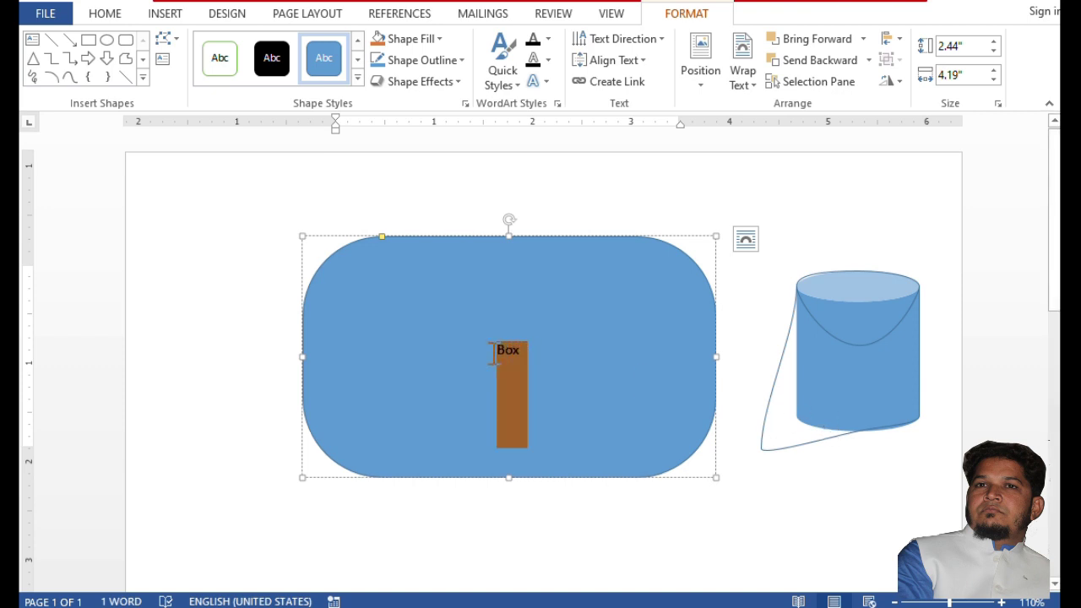
Grow the 'Box' text to 90 points using Grow Font on the Home tab
left_click(112, 18)
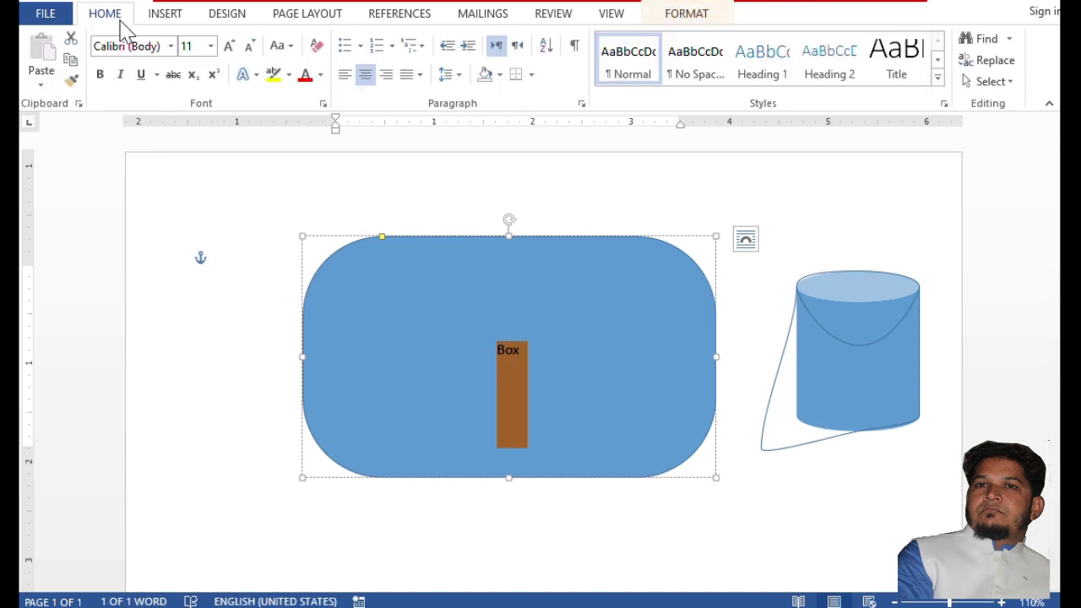
left_click(229, 47)
left_click(229, 47)
left_click(229, 46)
left_click(229, 47)
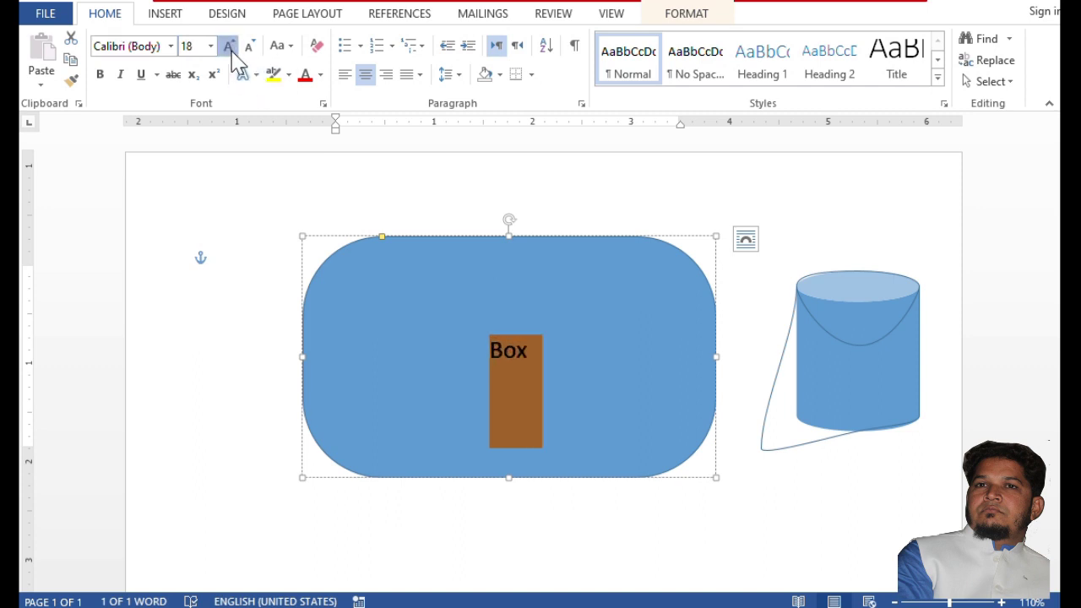
left_click(228, 47)
left_click(229, 47)
left_click(229, 46)
left_click(229, 46)
left_click(229, 47)
left_click(229, 47)
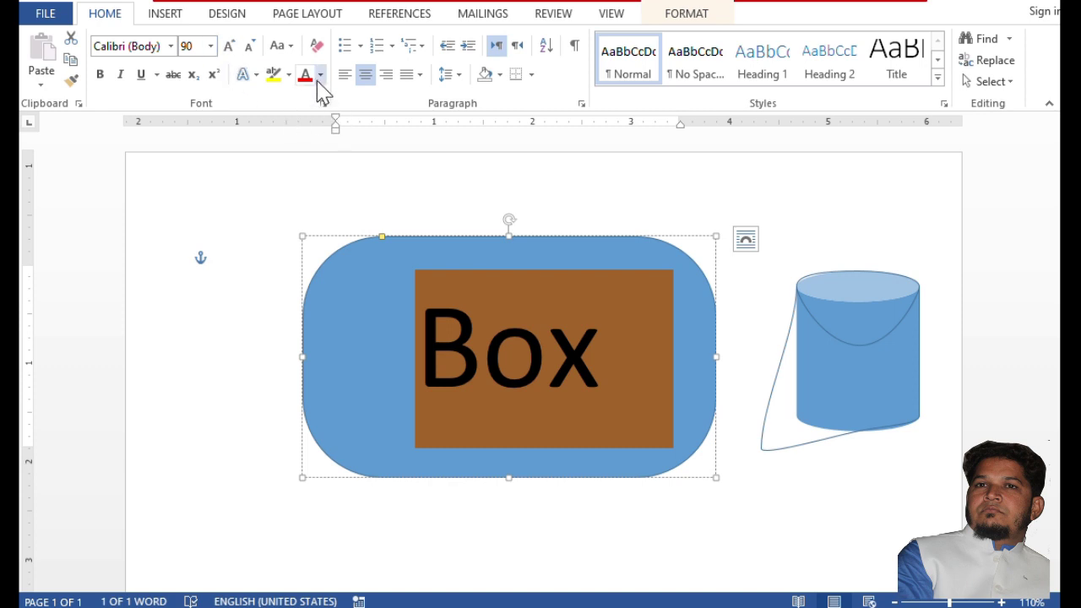
left_click(688, 15)
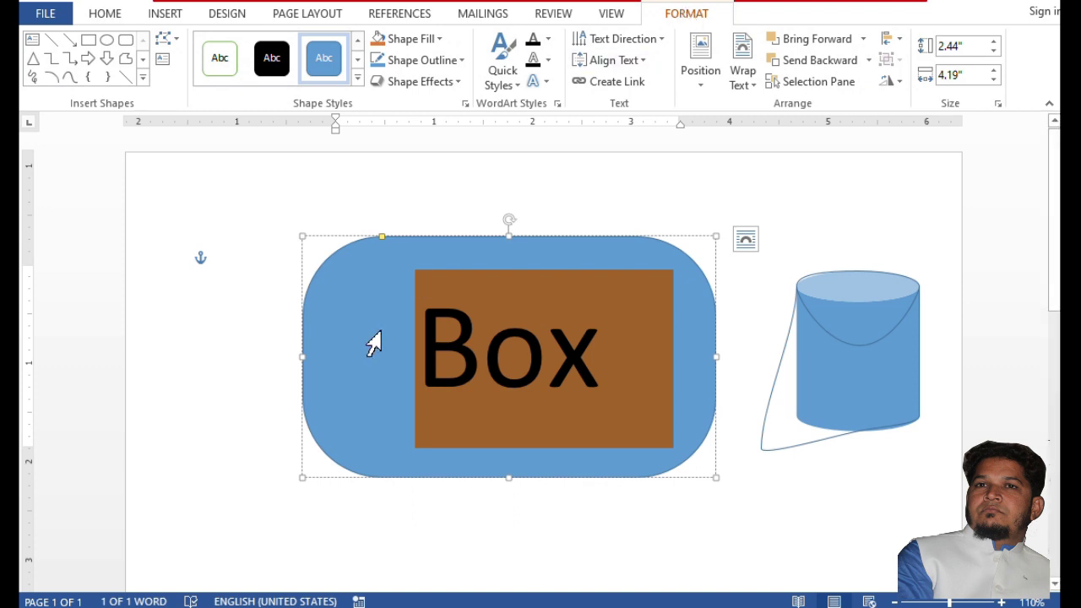
Undo the brown backing, try the yellow shape style, then apply the light green style
key("ctrl+z")
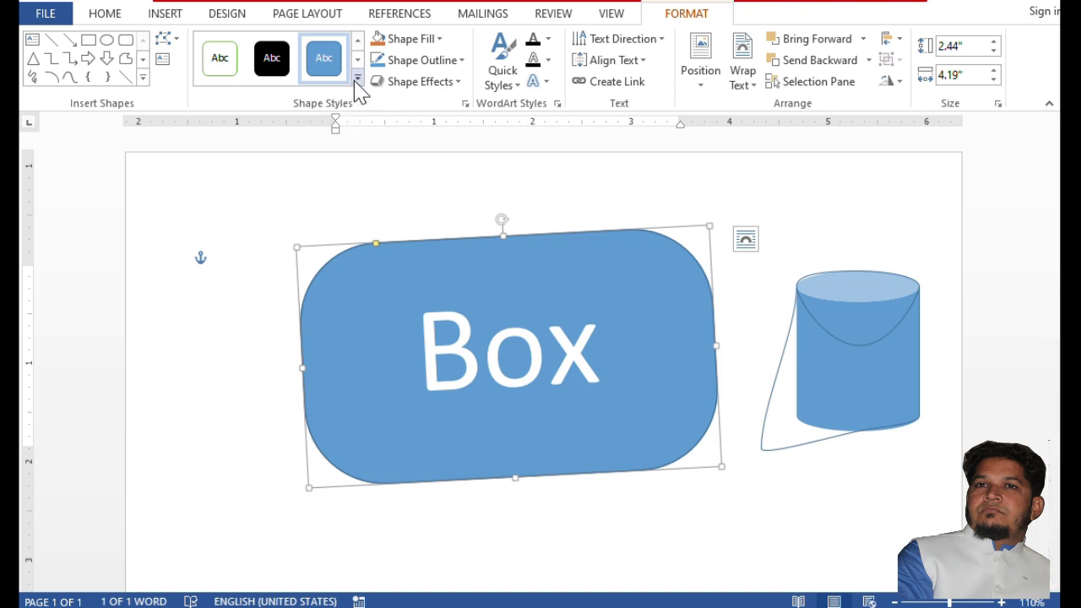
left_click(357, 78)
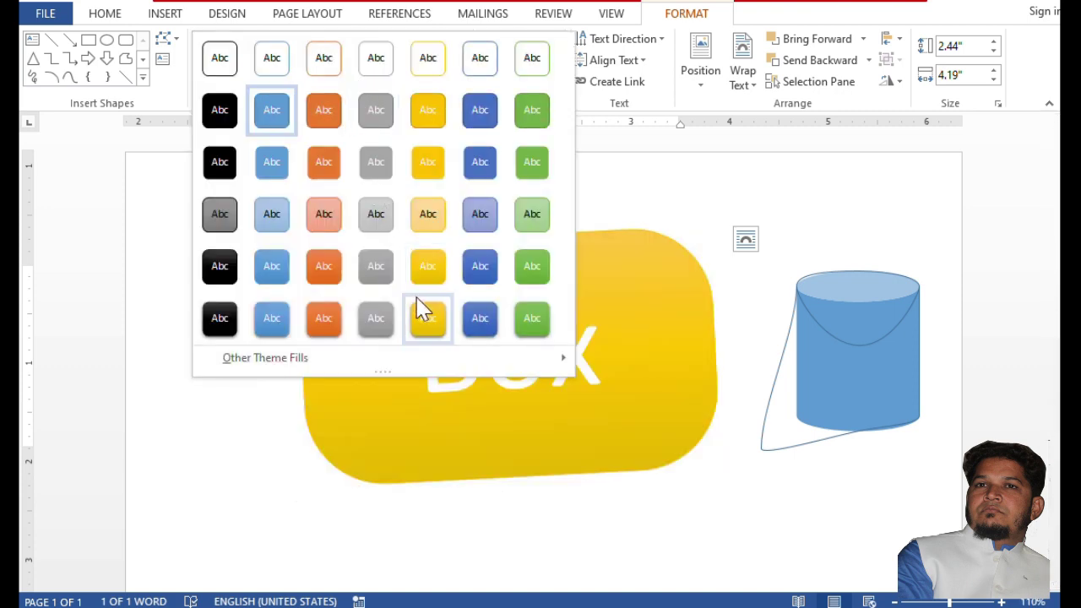
left_click(433, 267)
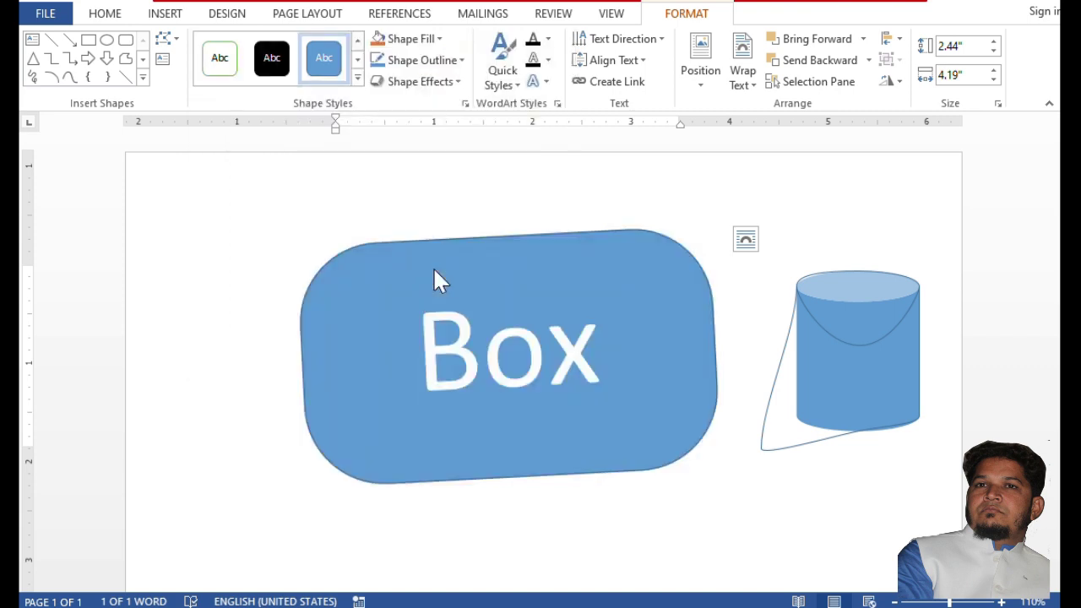
left_click(357, 78)
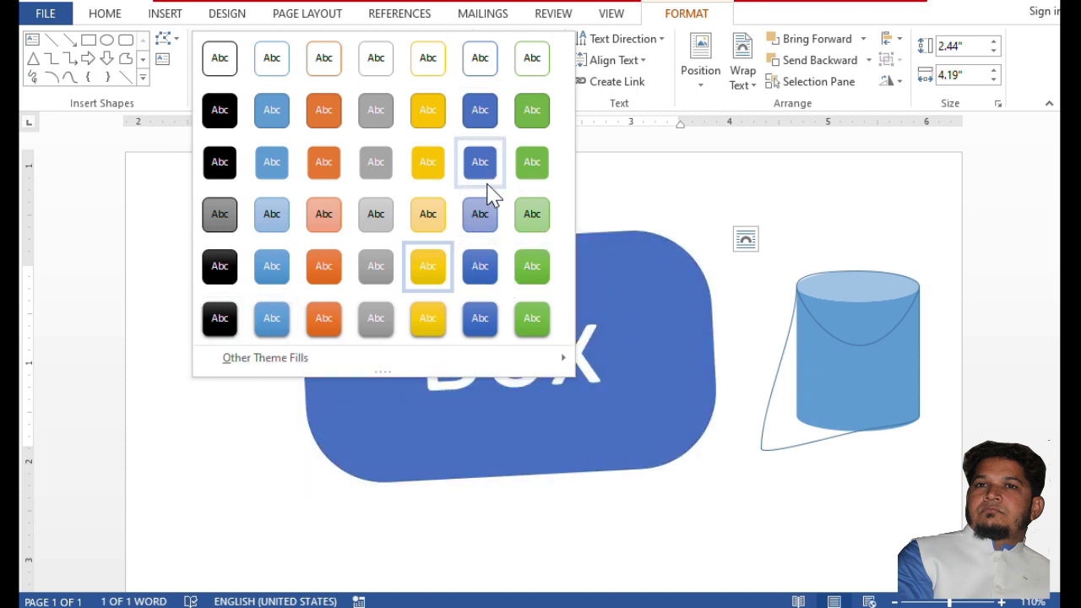
left_click(519, 225)
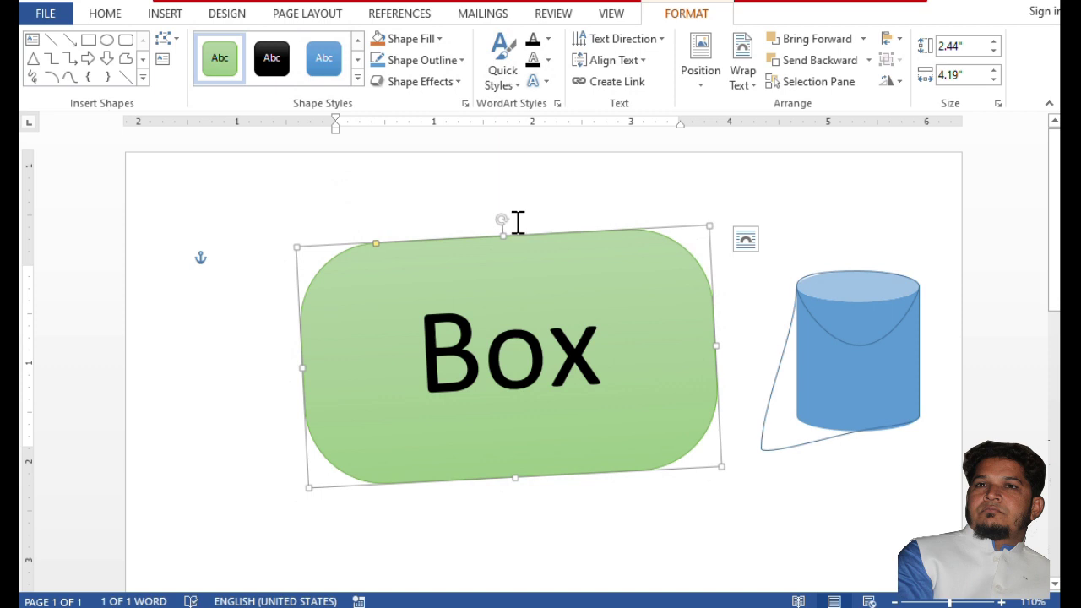
left_click(427, 40)
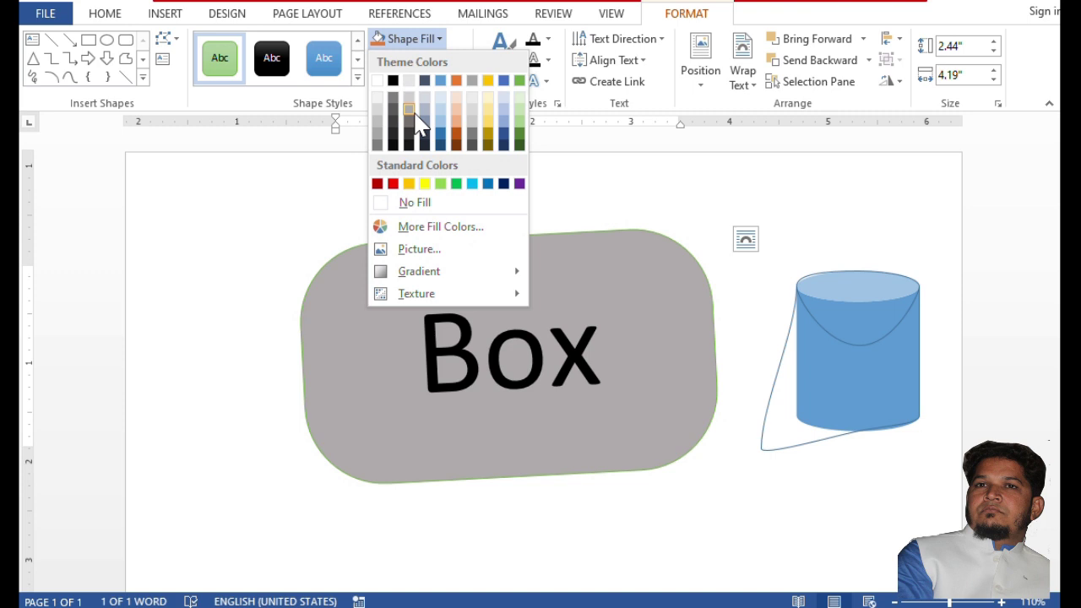
Fill the Box shape with a custom light blue, RGB 166, 193, 248
left_click(426, 228)
left_click(611, 163)
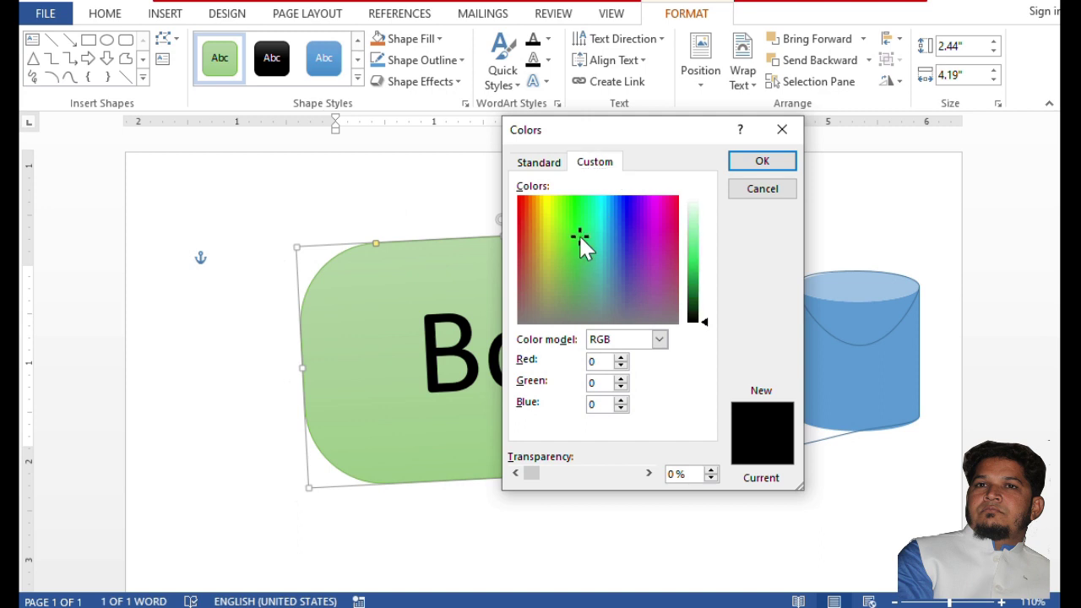
left_click_drag(581, 236, 615, 214)
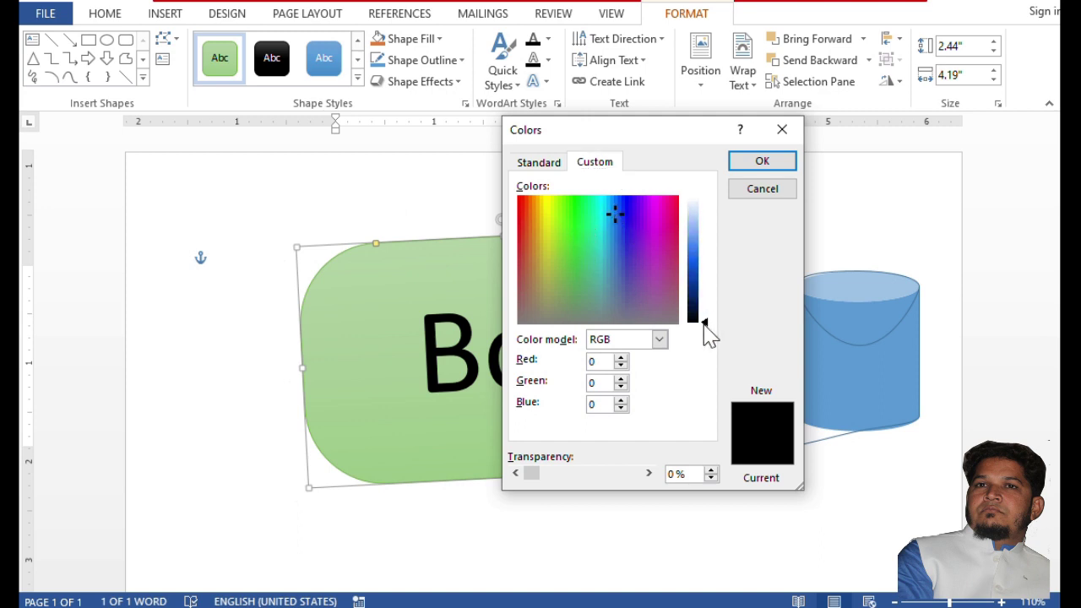
left_click_drag(708, 336, 708, 223)
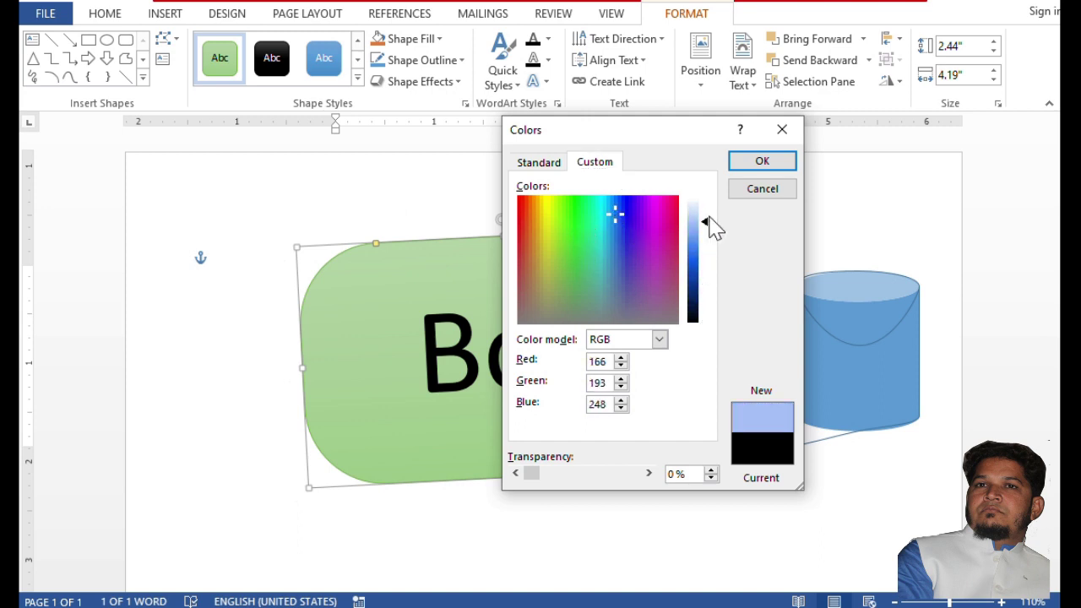
left_click(762, 162)
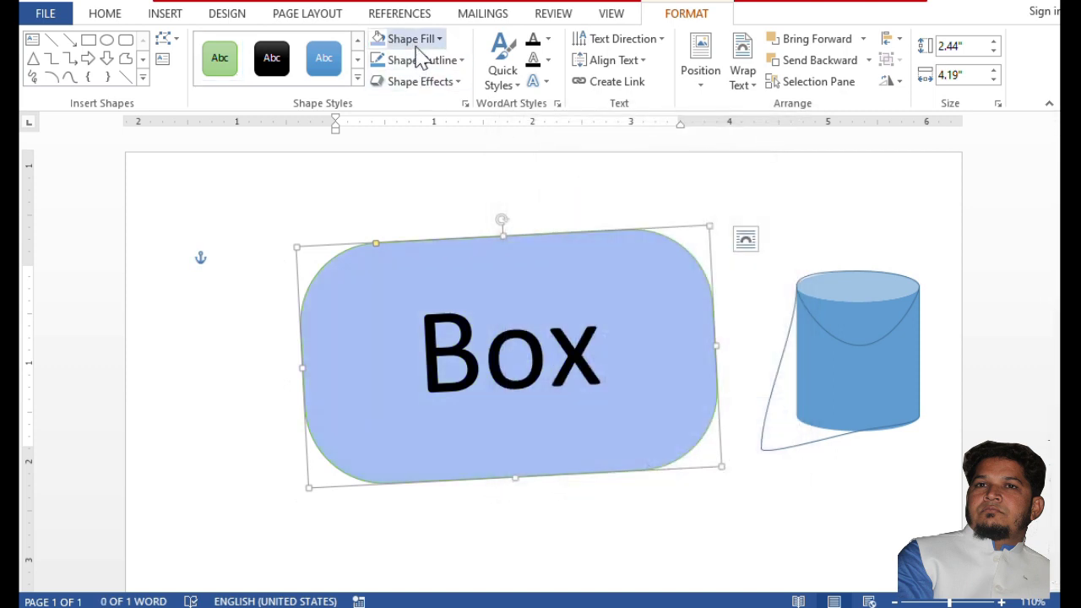
Use Shape Fill > Picture to fill the shape with the 'pic' photo from the Desktop
left_click(414, 42)
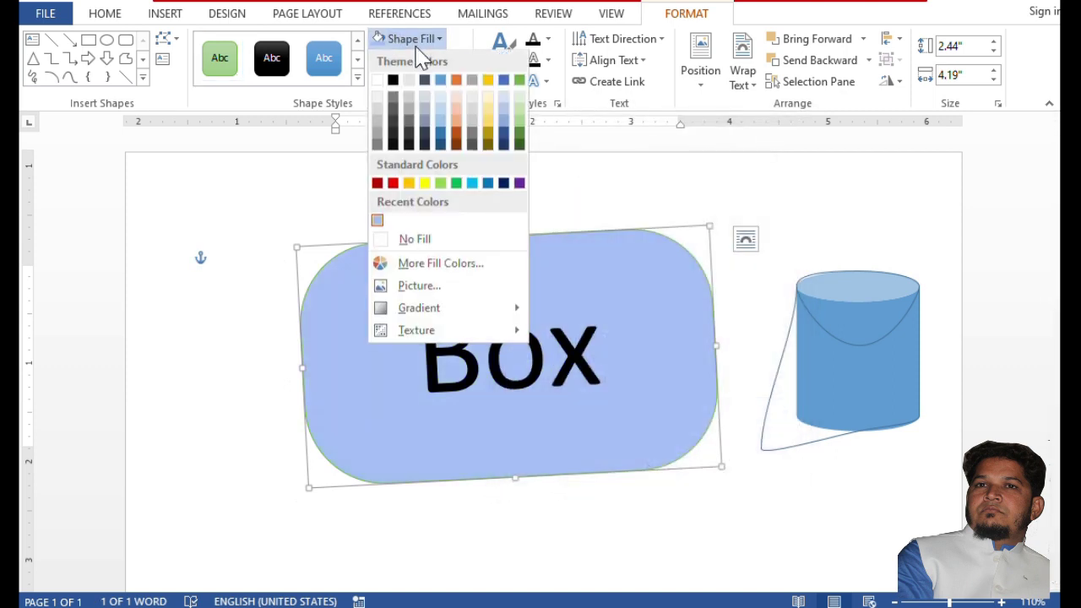
left_click(403, 290)
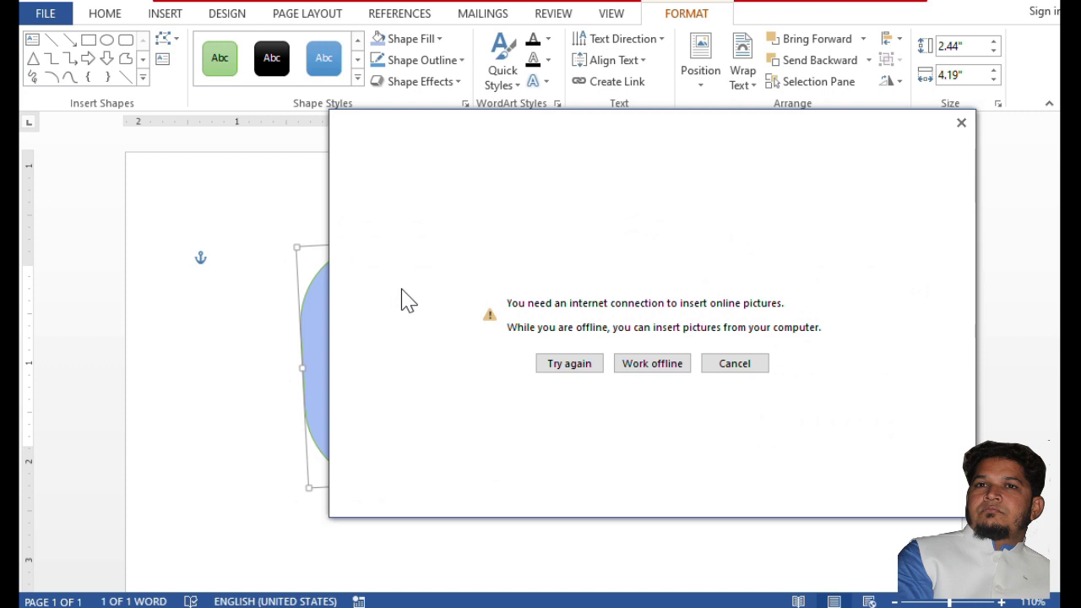
left_click(635, 372)
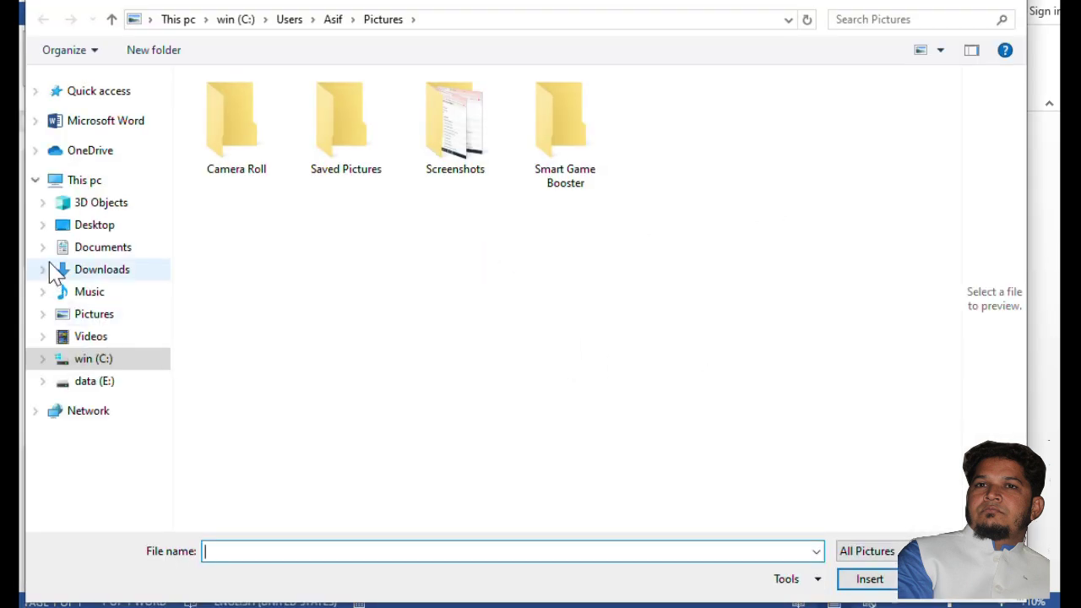
left_click(80, 228)
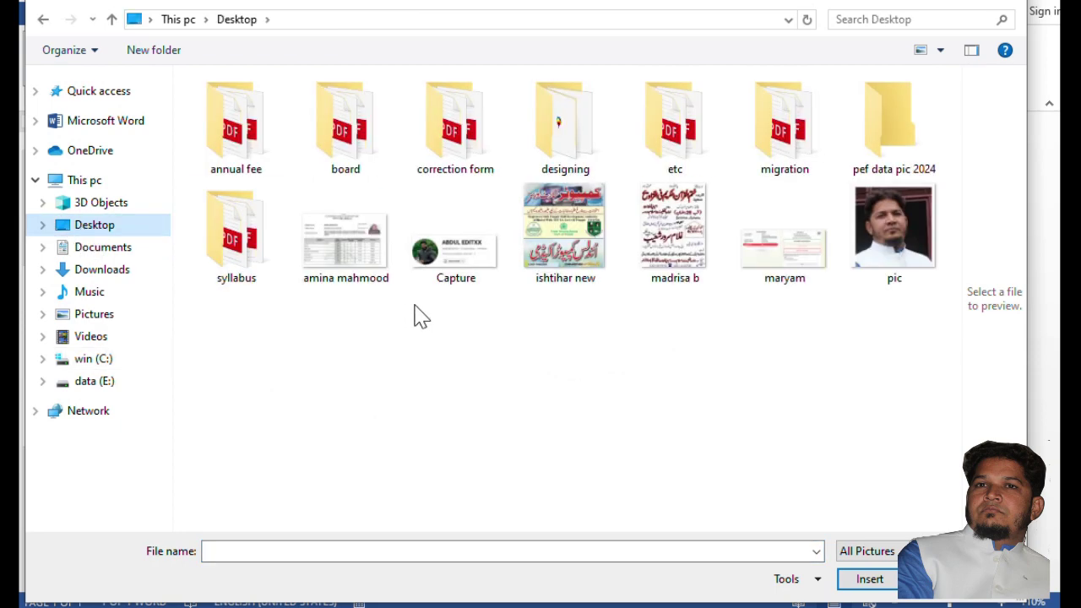
left_click(894, 228)
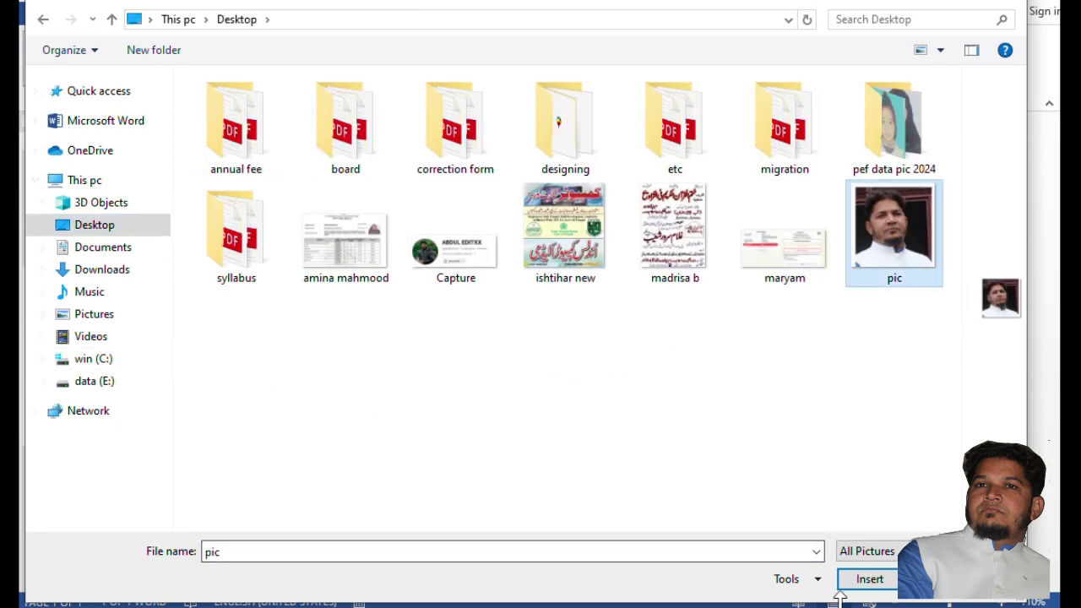
left_click(872, 579)
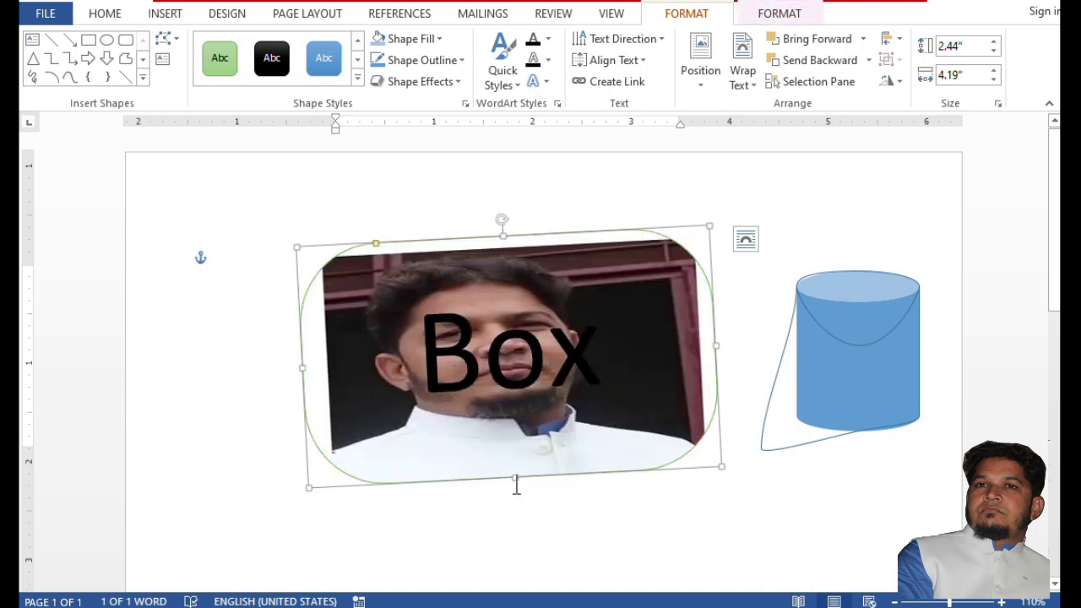
Stretch the shape to 2.69 inches tall and switch its fill to a gradient
left_click_drag(517, 477, 517, 502)
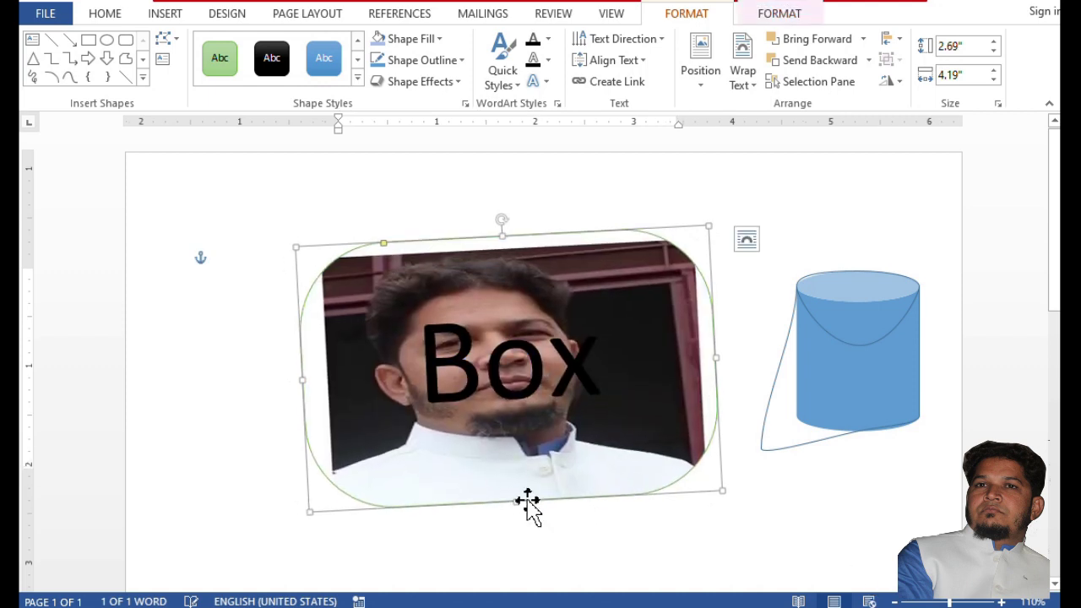
left_click(418, 42)
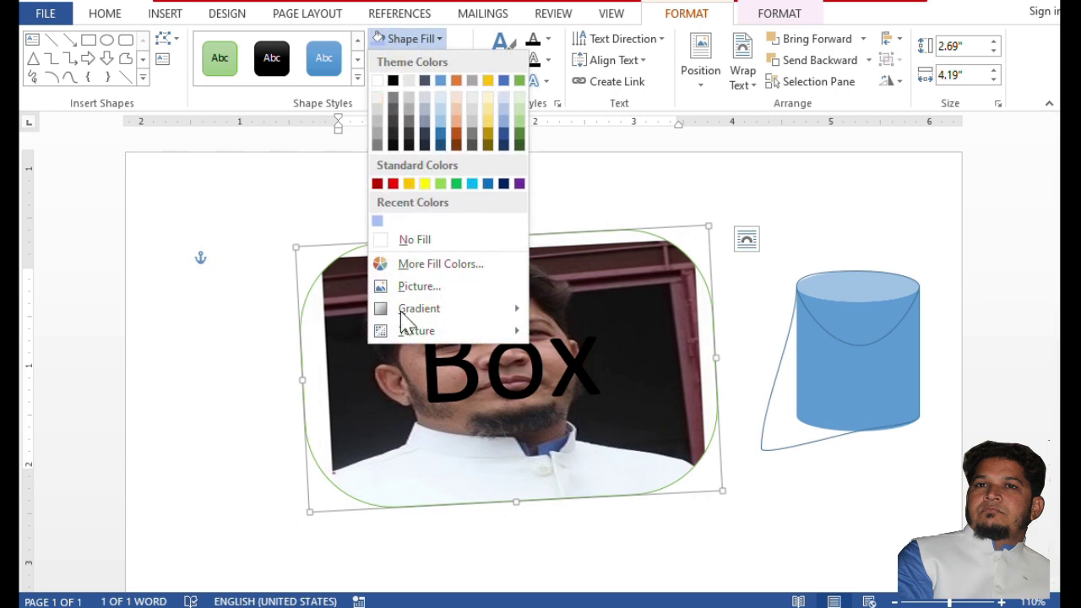
mouse_move(422, 309)
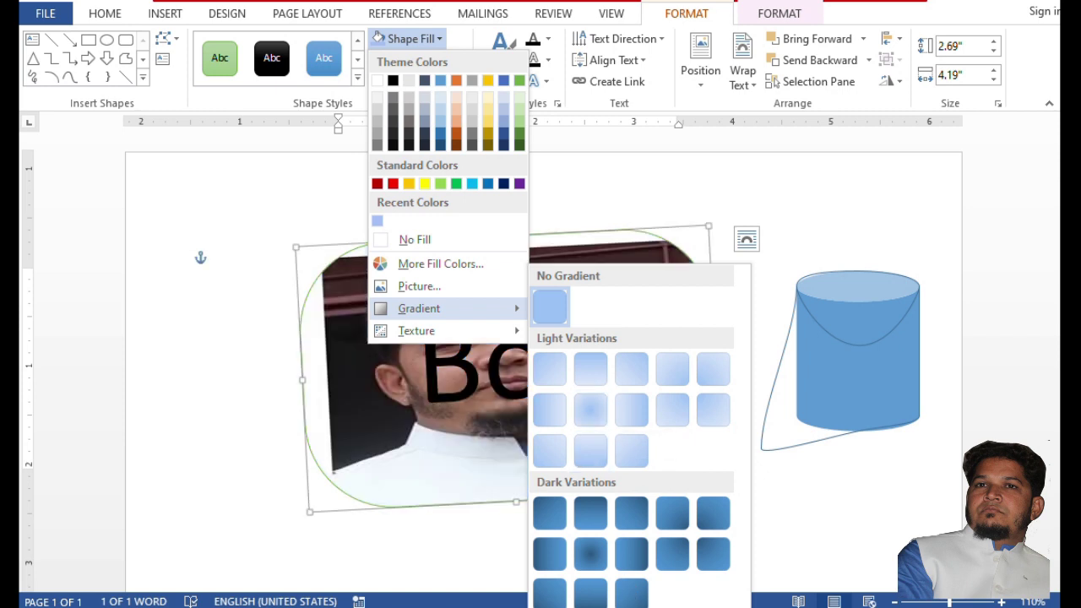
key("Escape")
key("Escape")
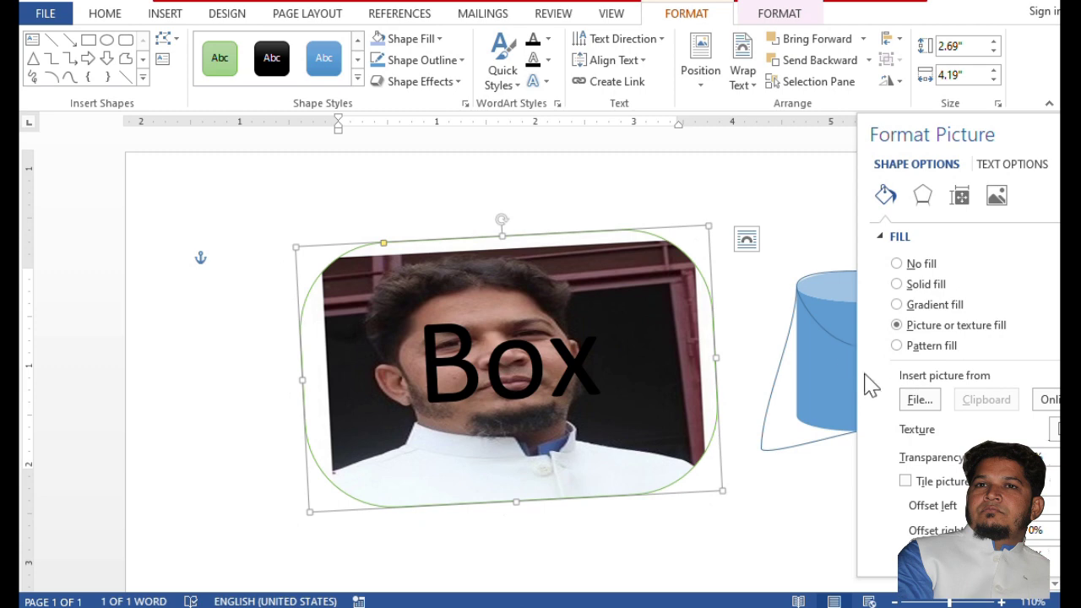
left_click(897, 305)
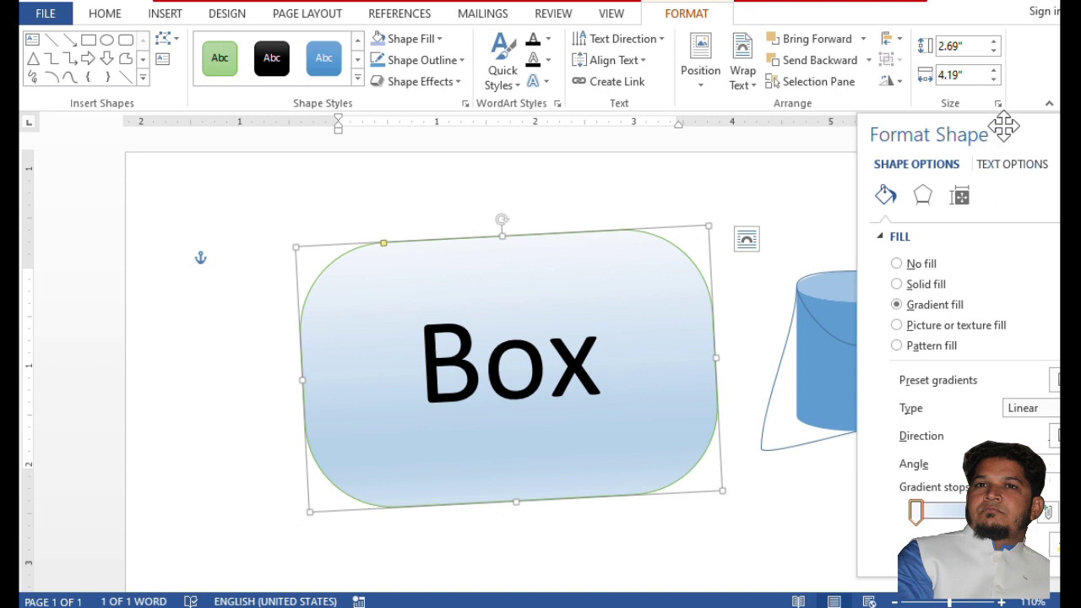
left_click_drag(1003, 126, 860, 45)
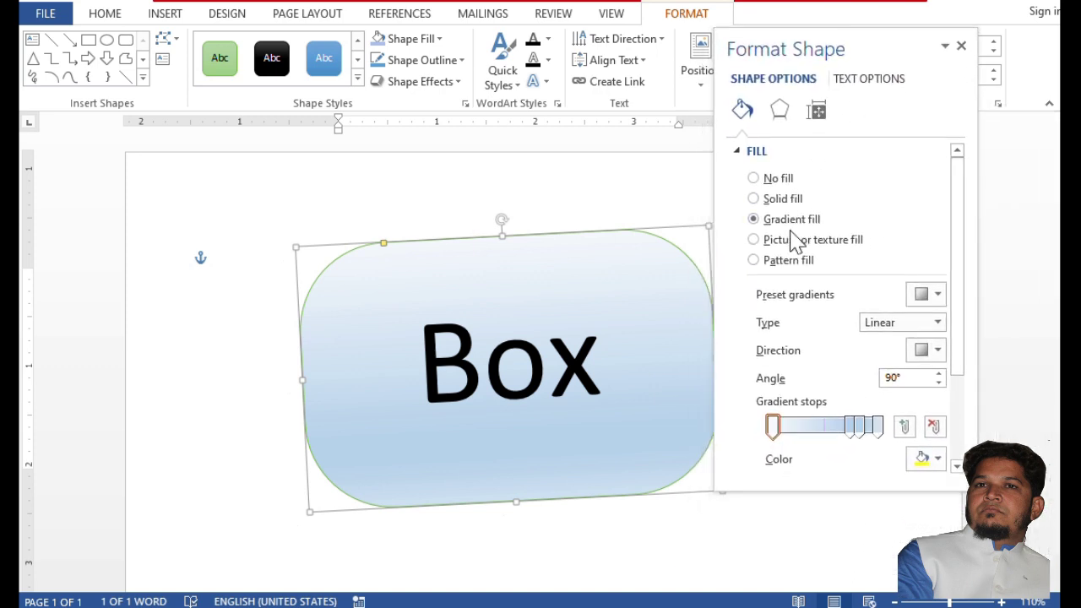
Set the first gradient stop to red and the second to green, then close the pane
left_click(774, 429)
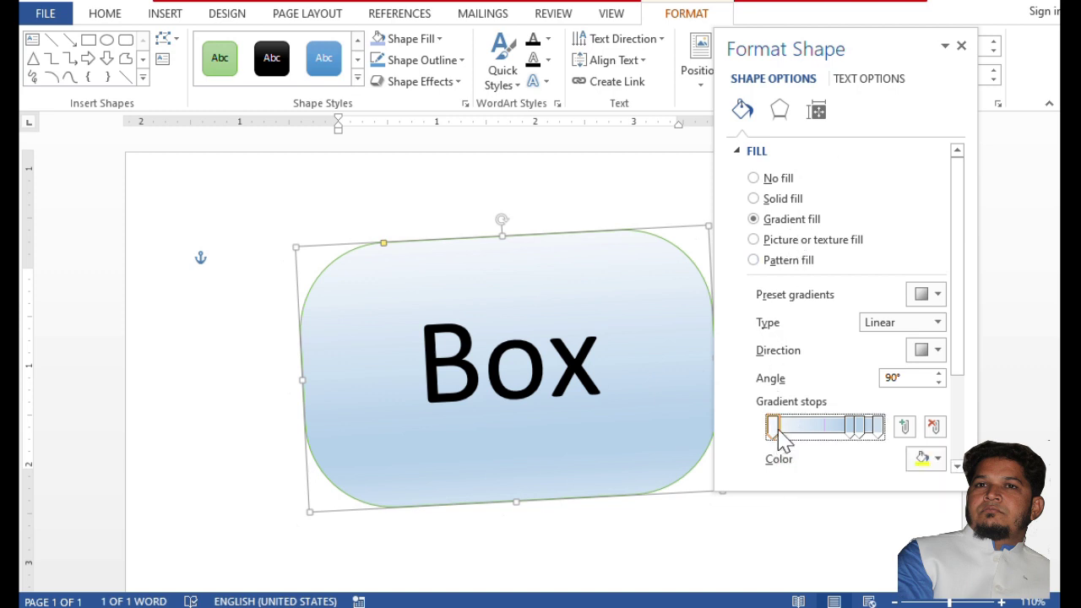
left_click(936, 462)
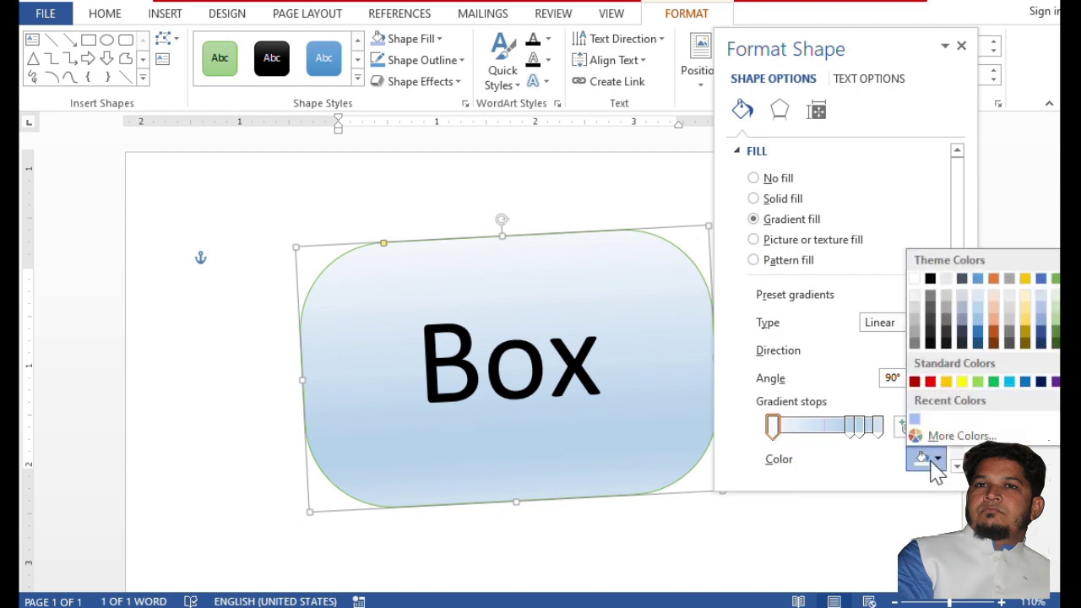
left_click(934, 384)
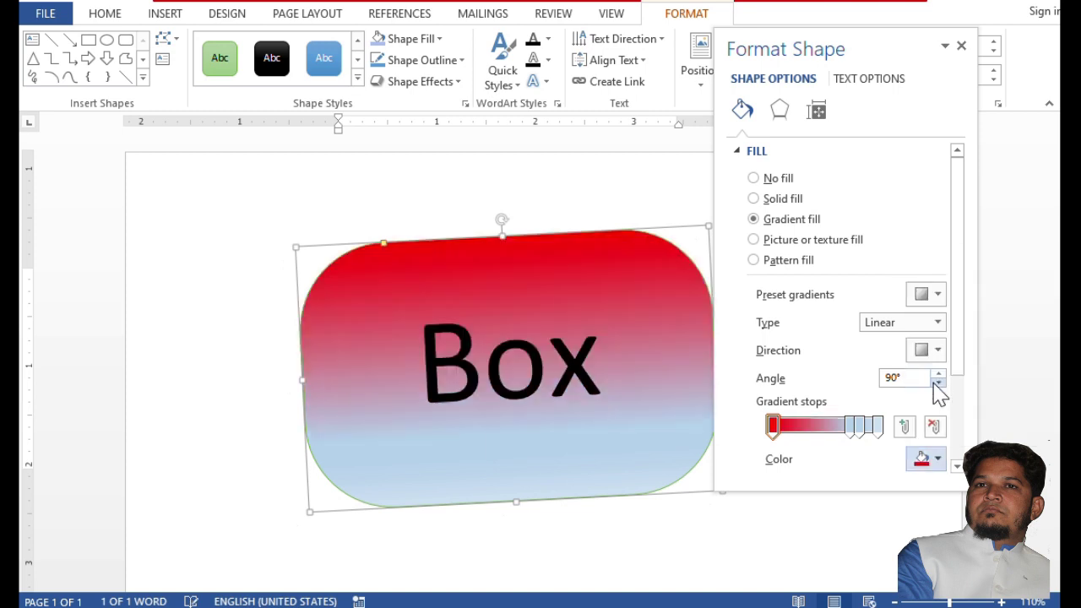
left_click(850, 424)
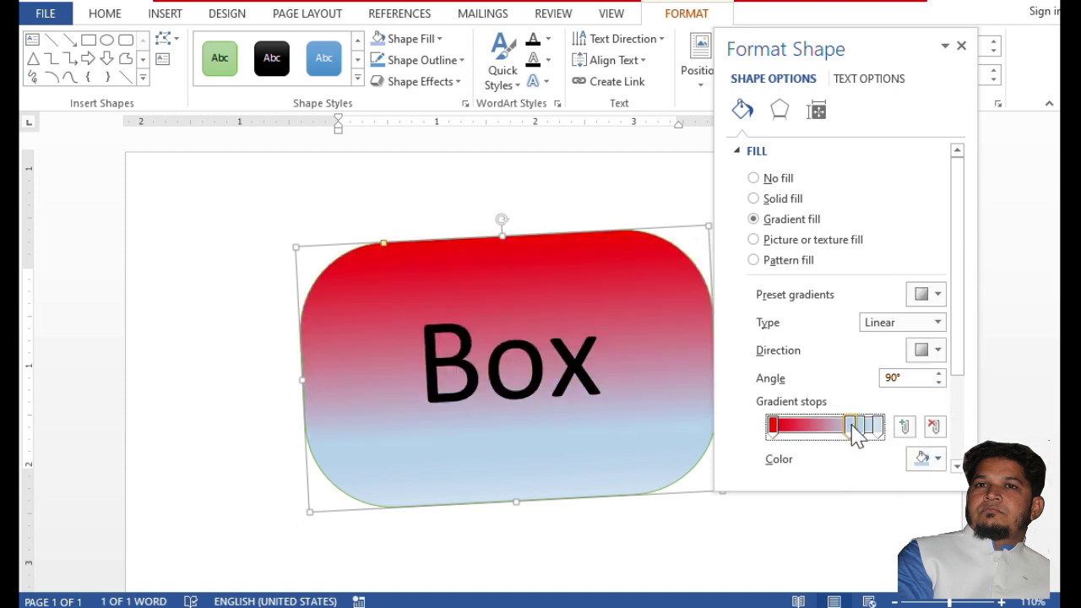
left_click(937, 458)
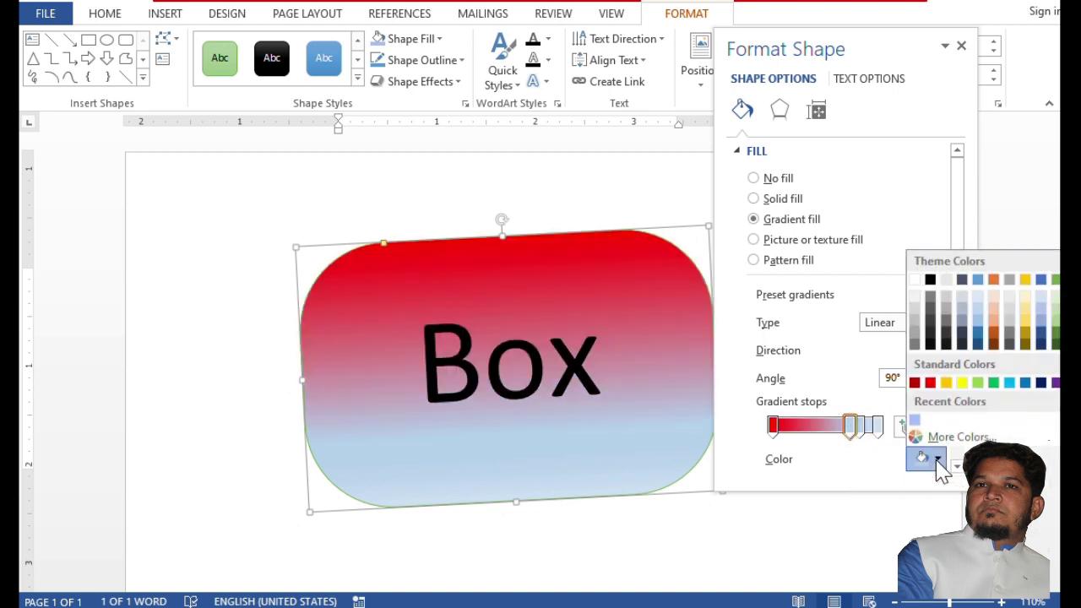
left_click(993, 382)
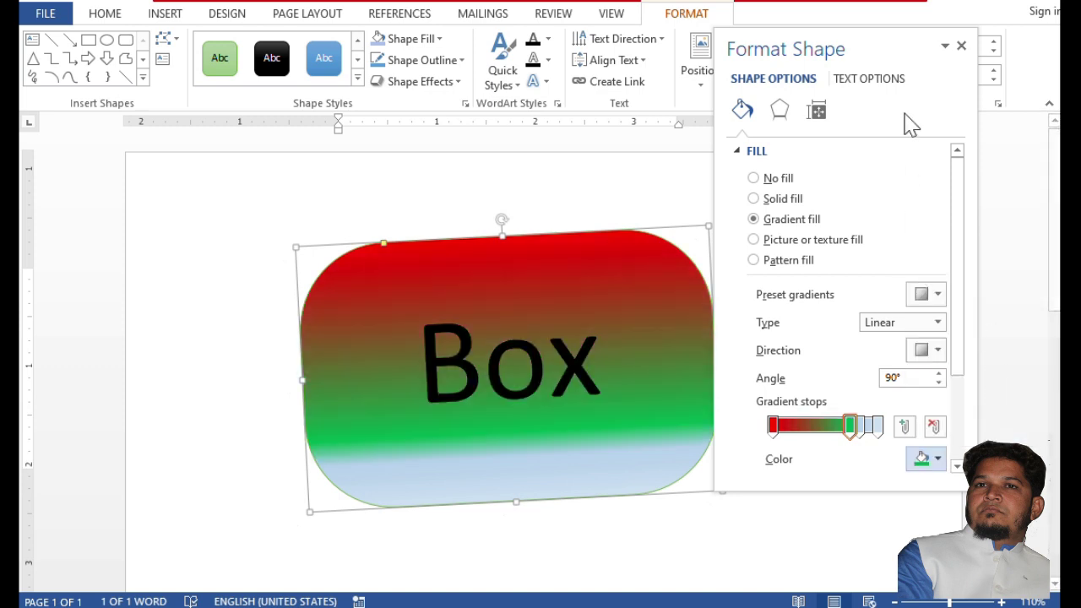
left_click(962, 47)
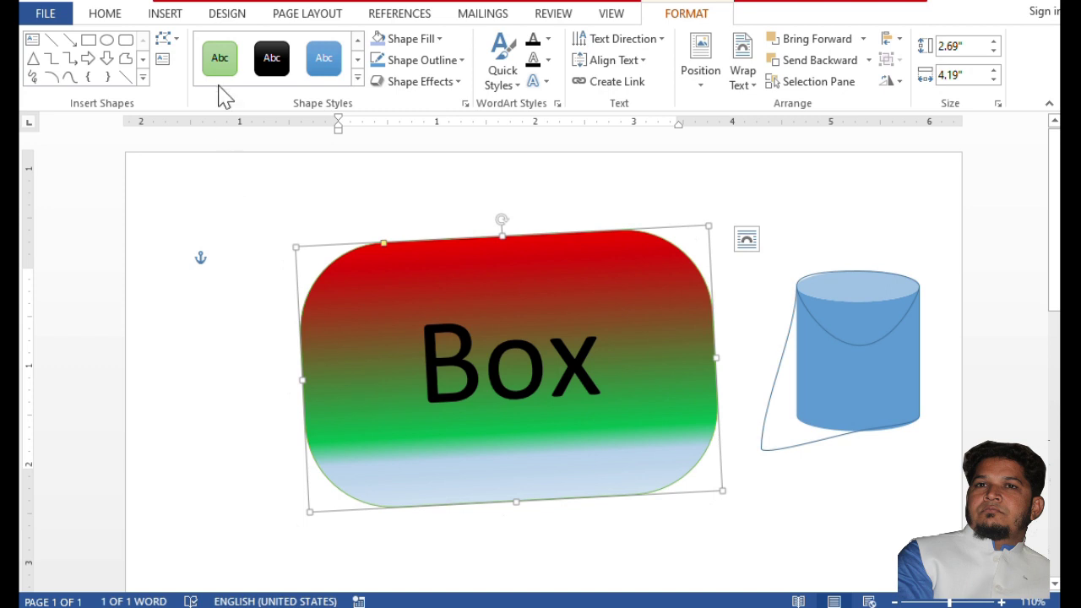
Swap the Box shape's red-green-blue gradient for the fossil-fish stone texture
left_click(396, 39)
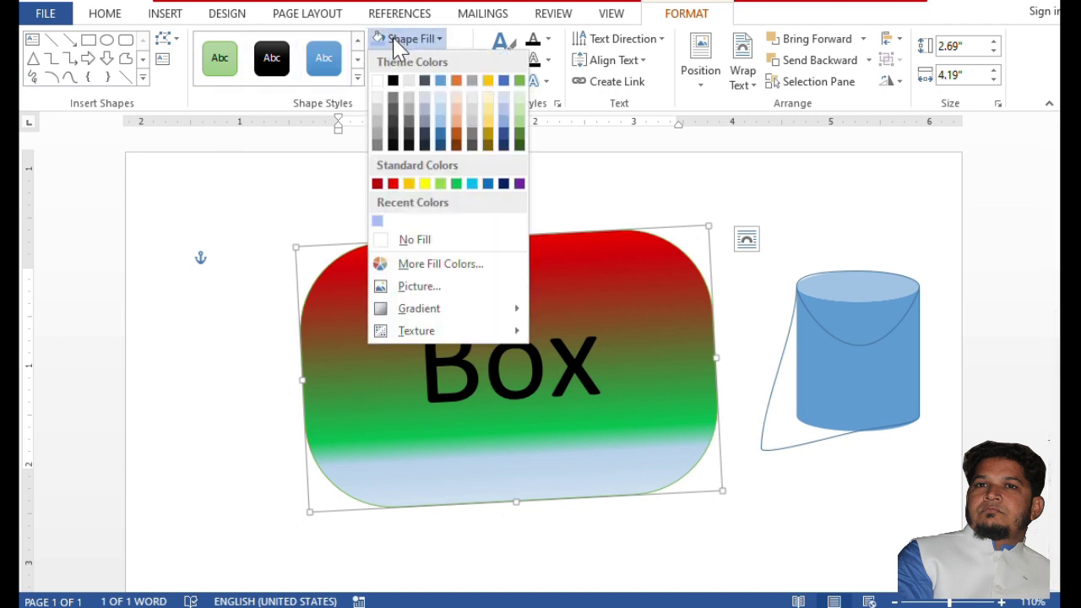
mouse_move(456, 334)
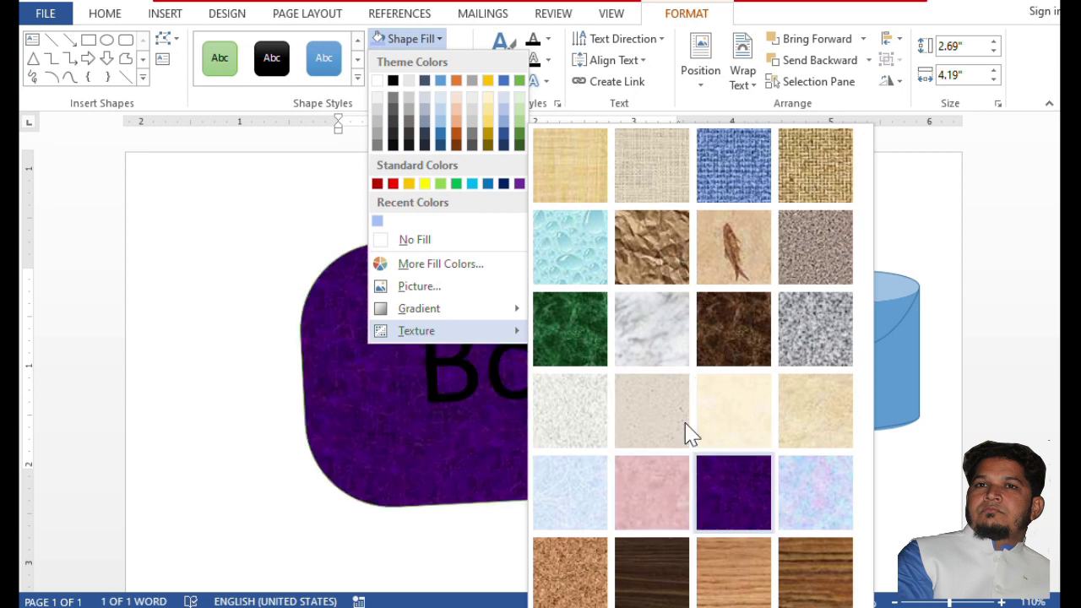
left_click(736, 244)
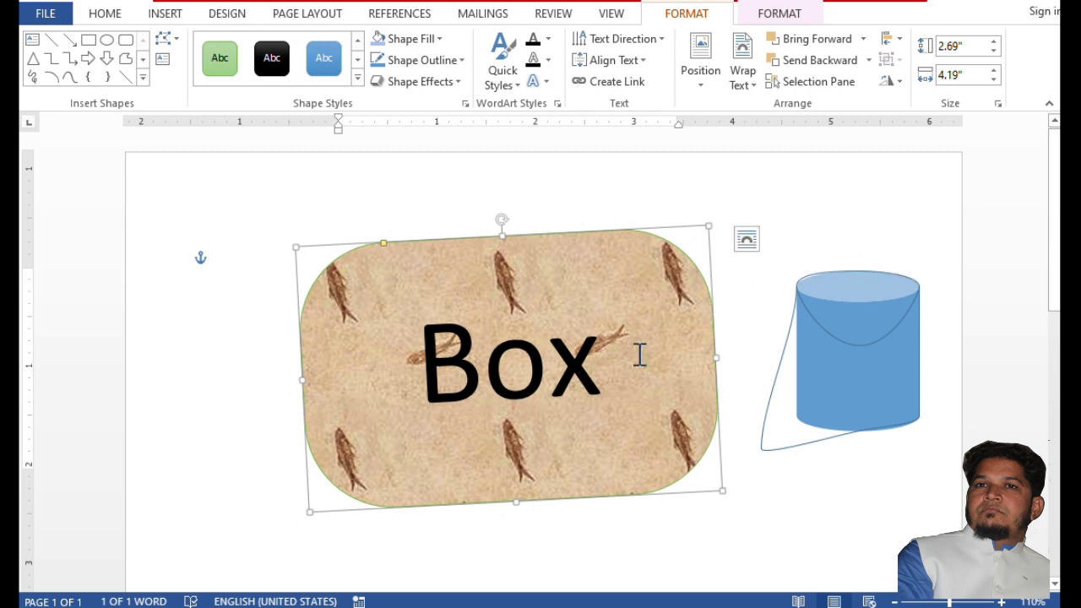
left_click(409, 42)
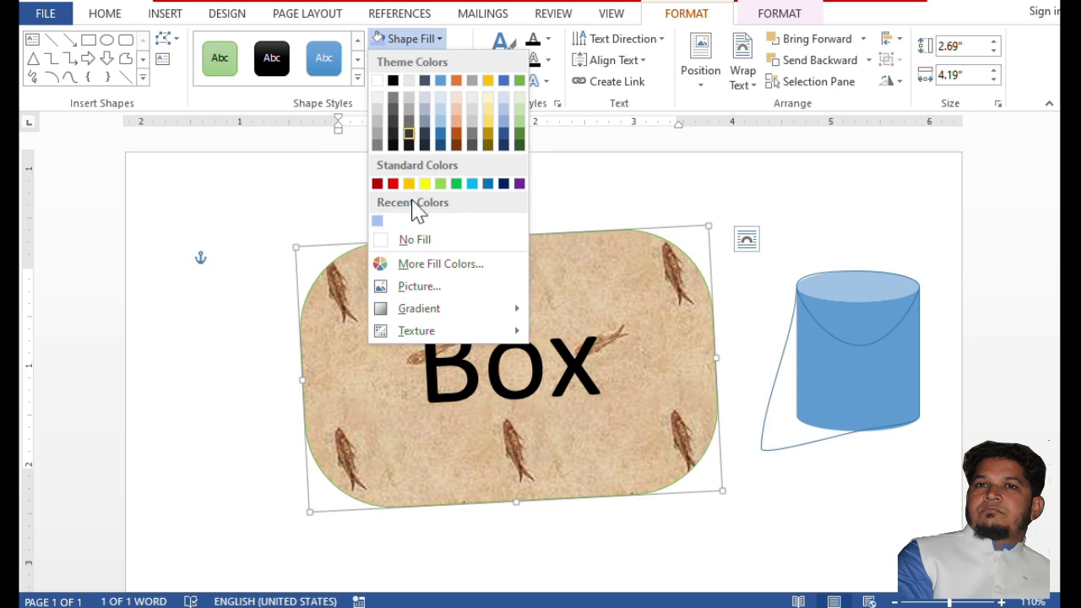
left_click(432, 443)
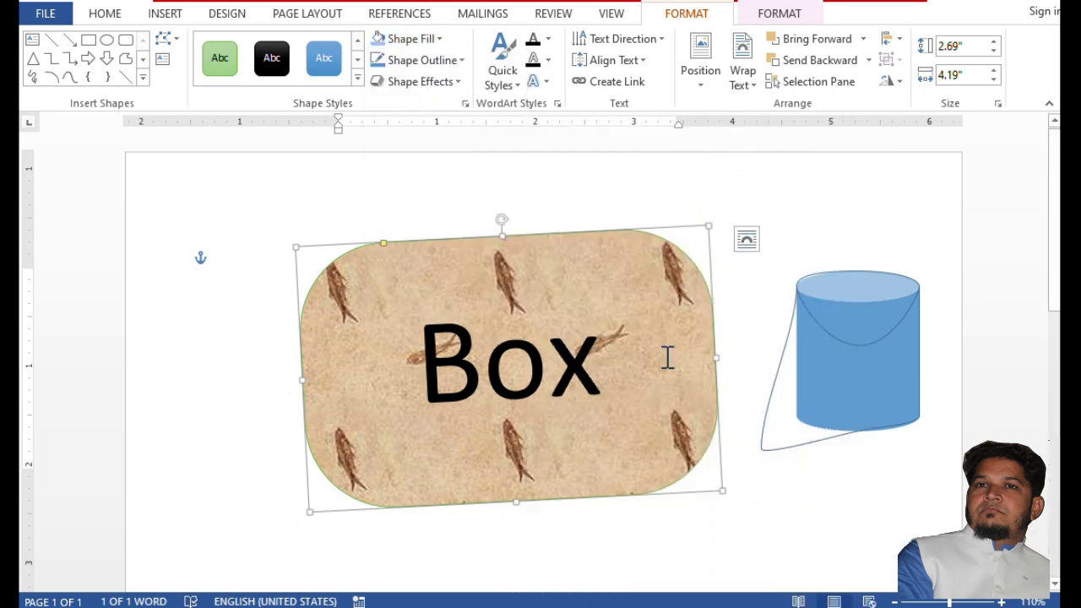
Give the Box shape a 4½ pt outline in the standard red colour
left_click(461, 61)
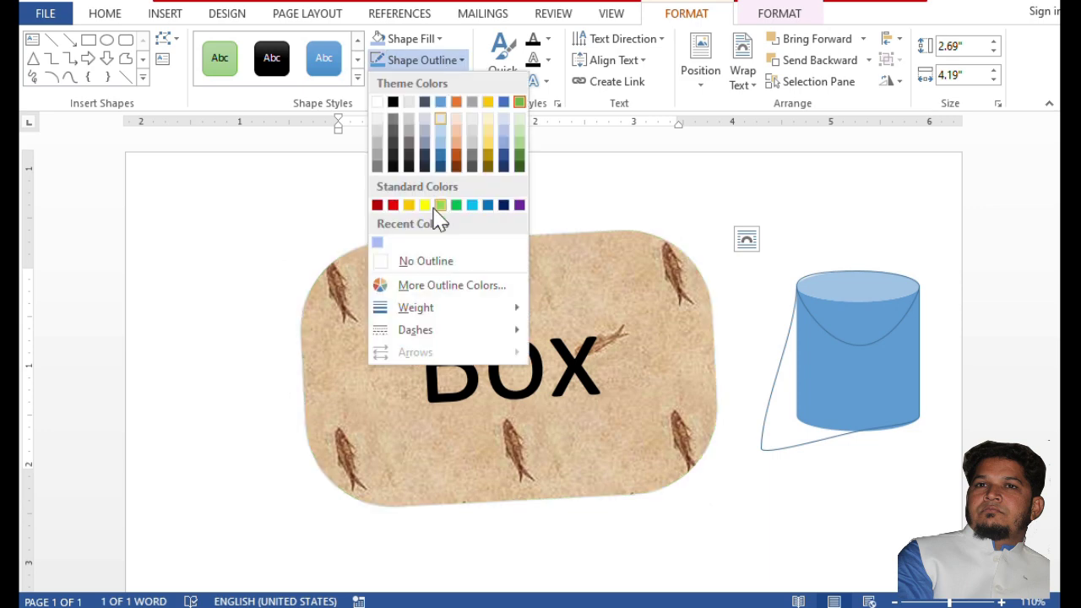
mouse_move(447, 312)
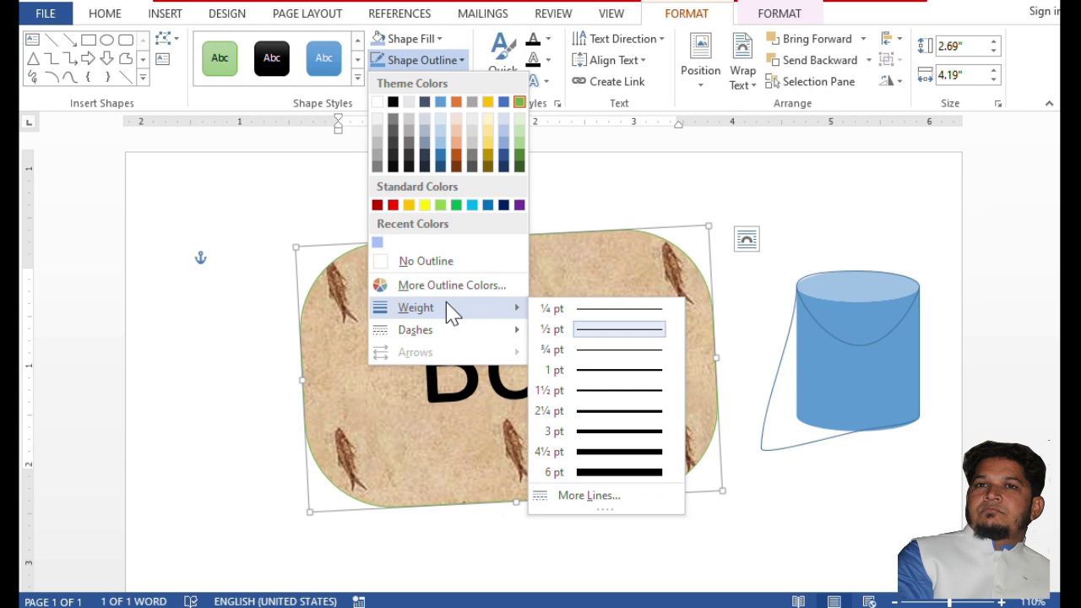
left_click(601, 463)
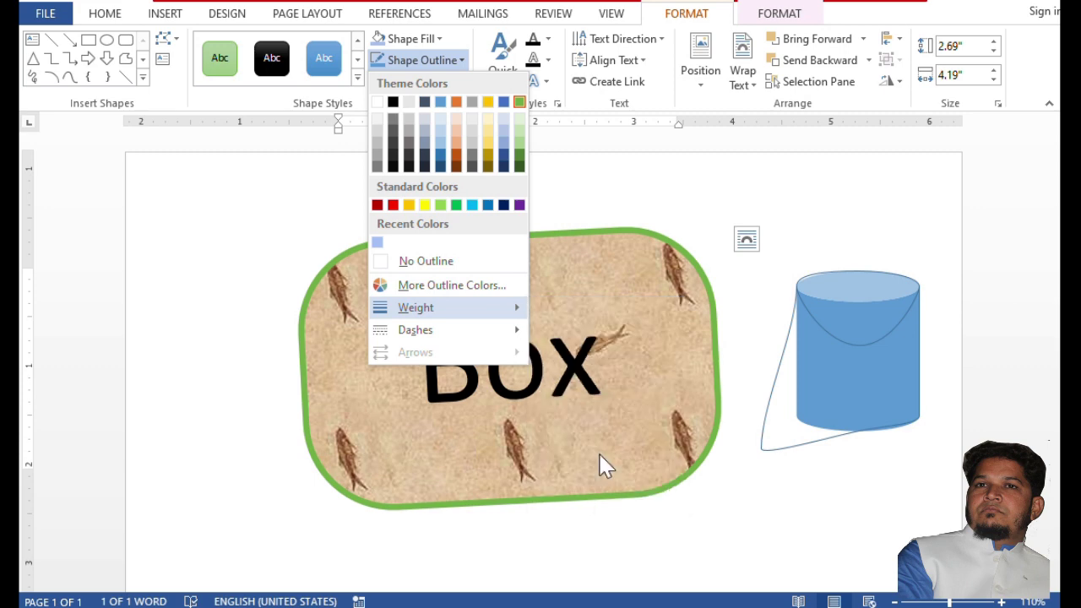
left_click(440, 63)
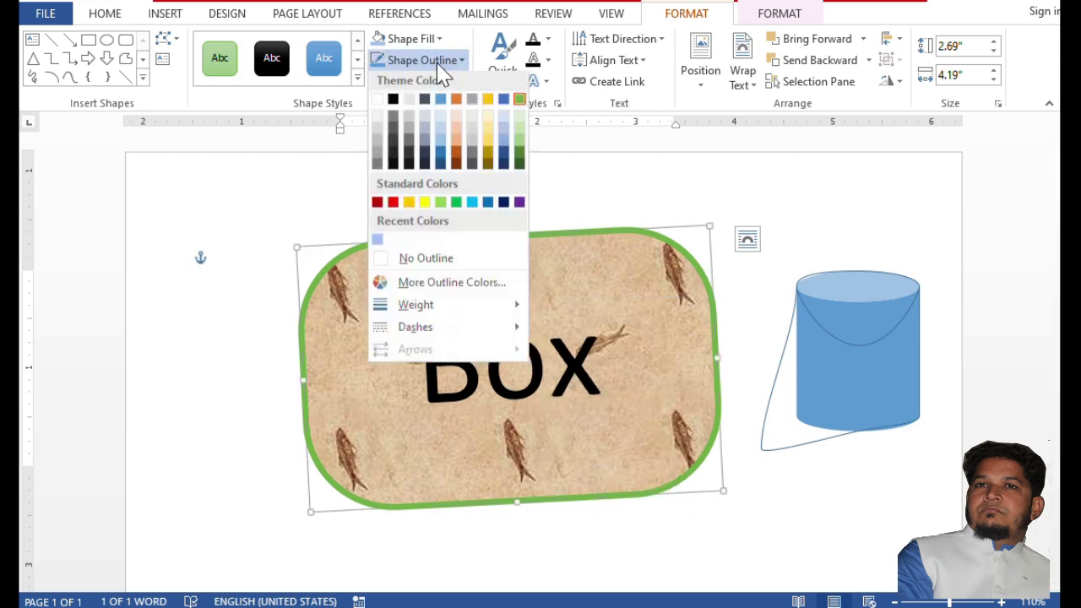
left_click(397, 205)
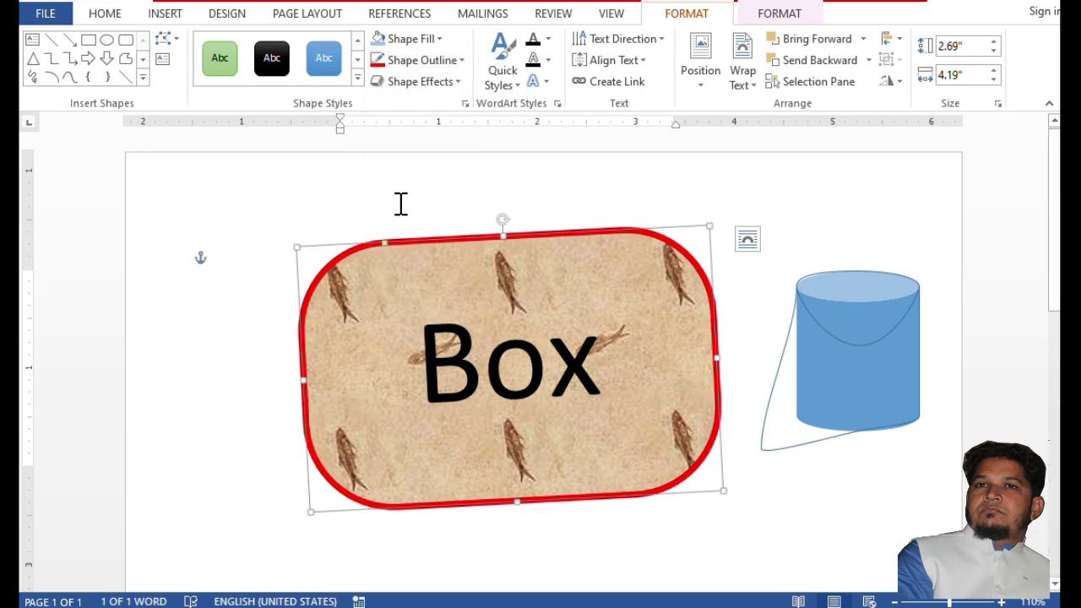
Apply a Perspective shadow preset beneath the Box shape and open its Shadow Options
left_click(435, 82)
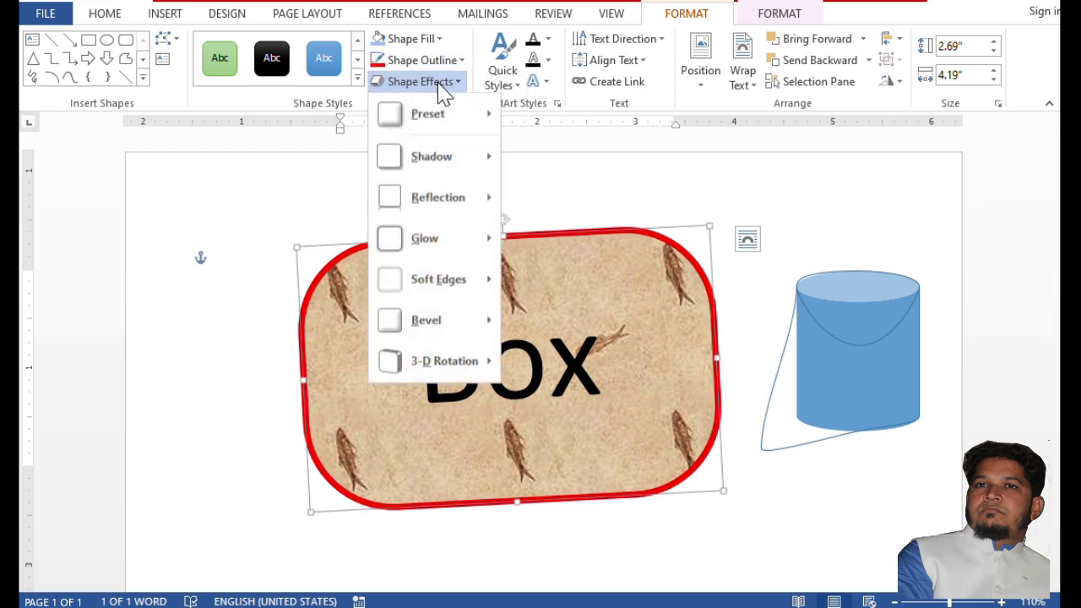
mouse_move(459, 174)
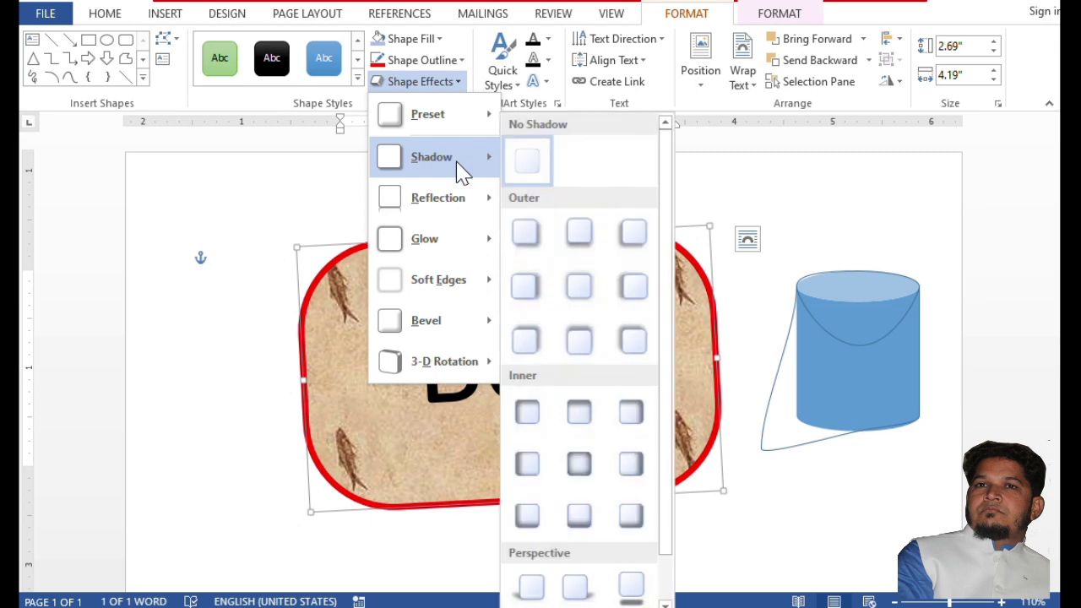
mouse_move(460, 196)
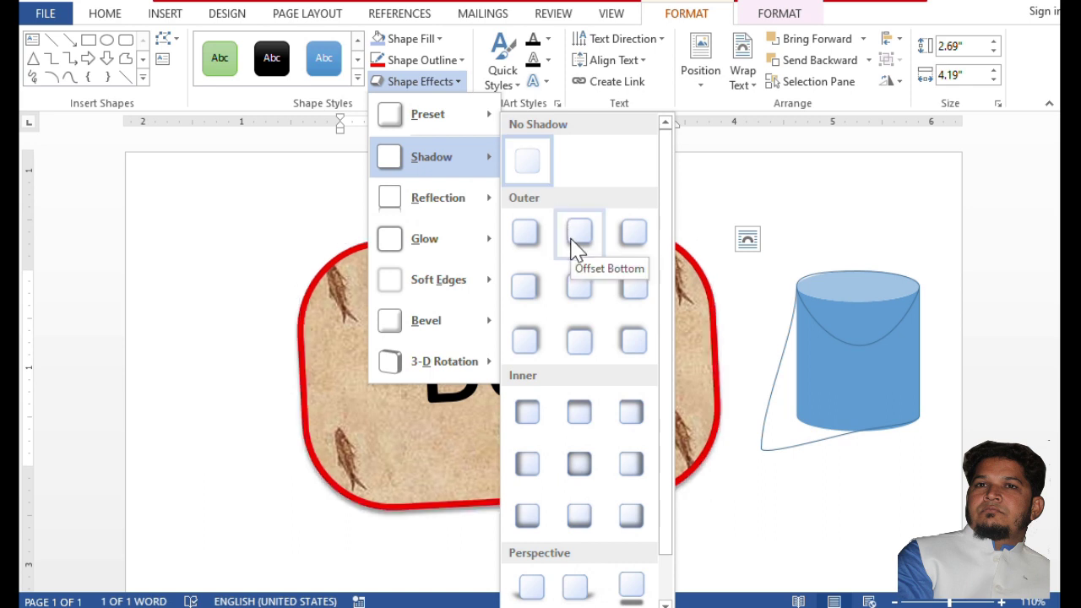
left_click(638, 595)
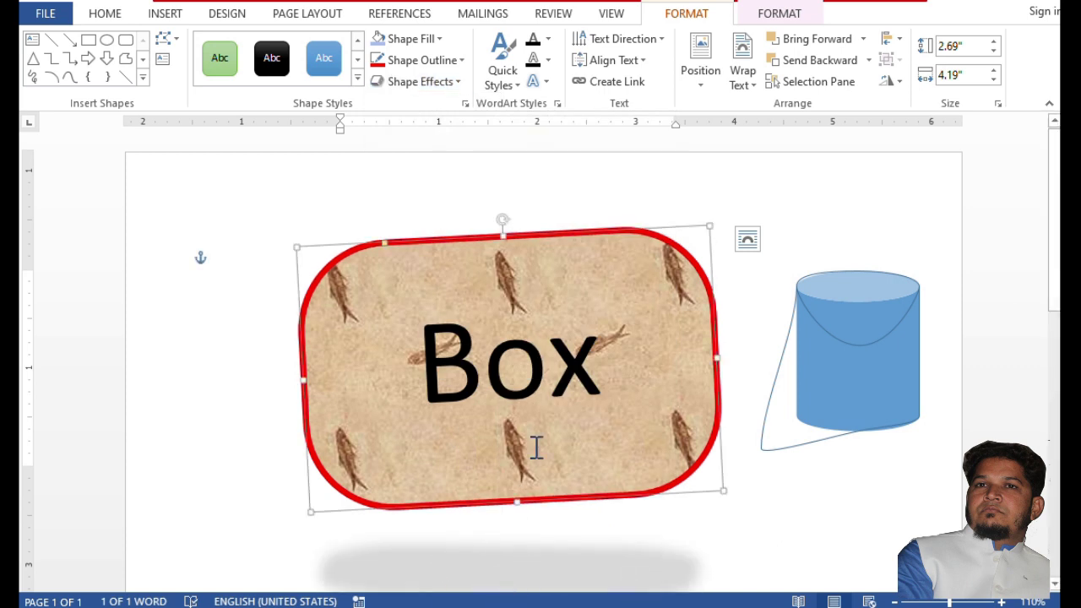
left_click(455, 85)
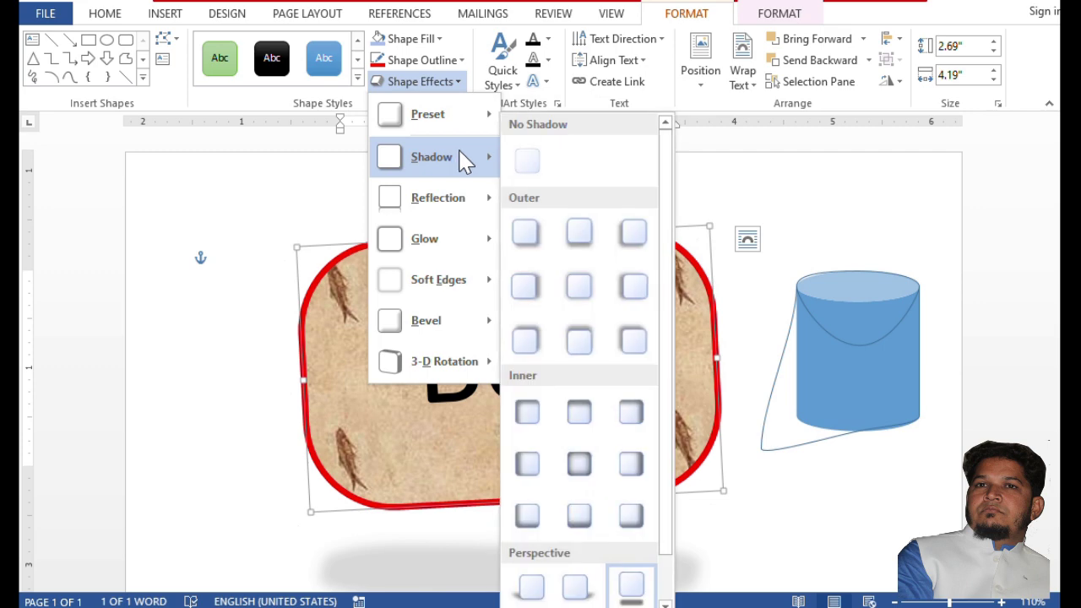
left_click(592, 603)
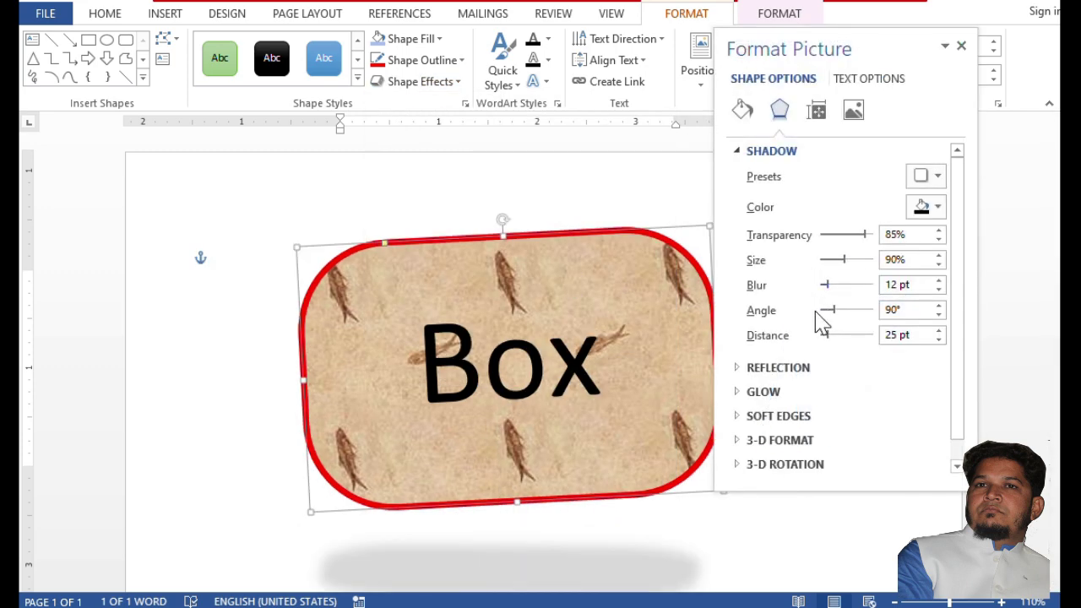
Switch the shadow to an outer preset with 12 pt distance and a 70° angle
left_click(937, 177)
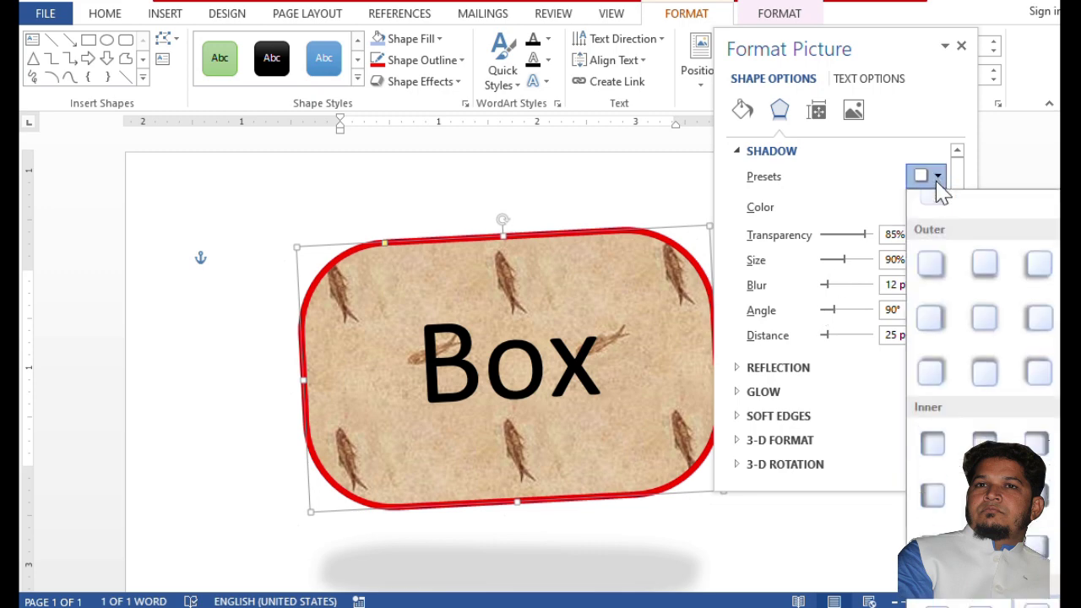
left_click(984, 317)
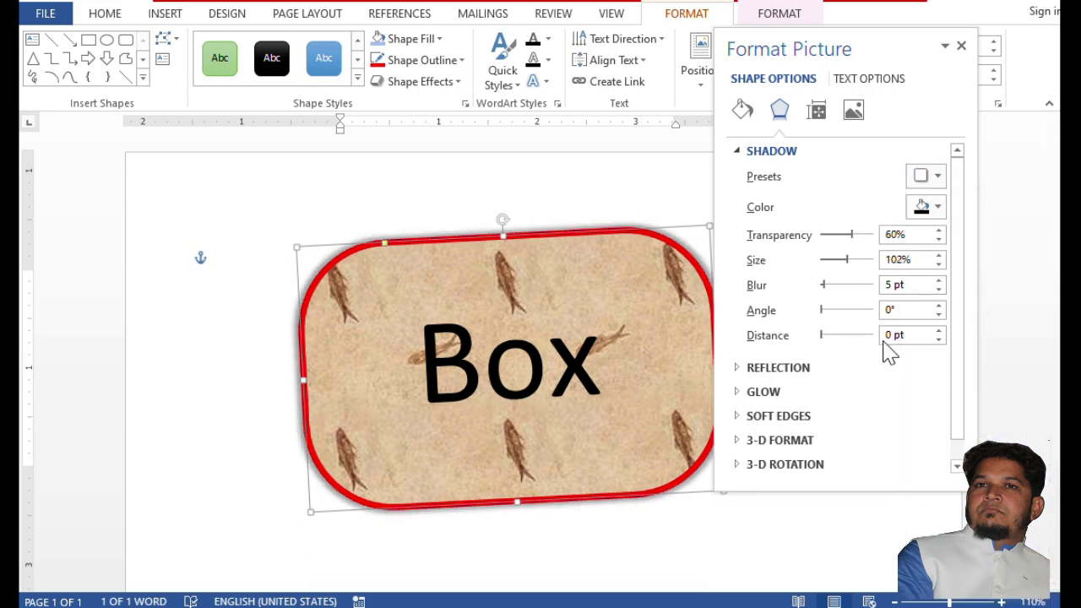
left_click_drag(937, 331, 939, 335)
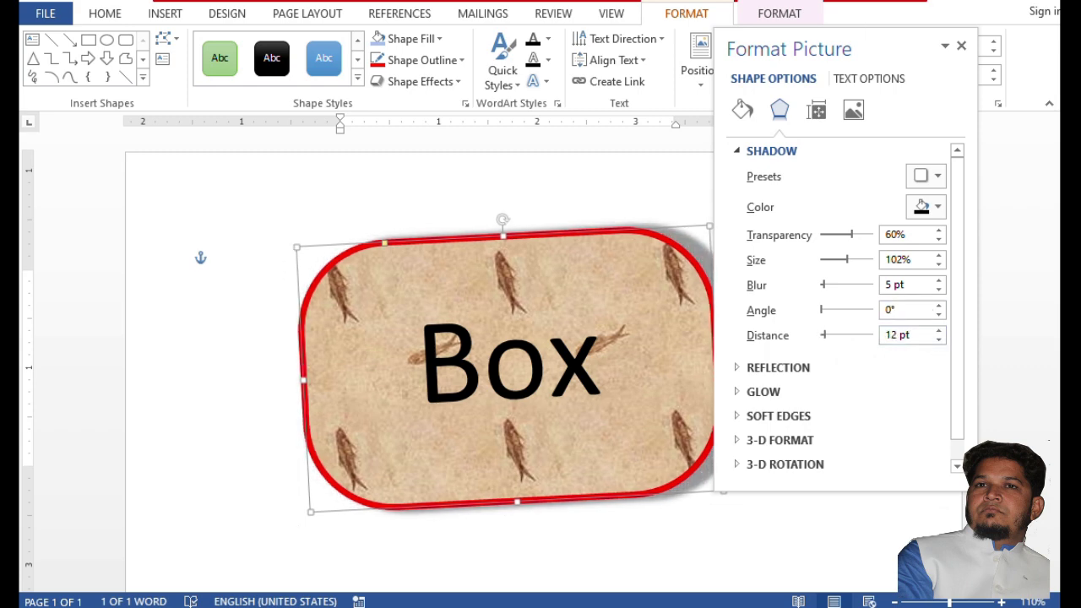
left_click_drag(857, 41, 910, 37)
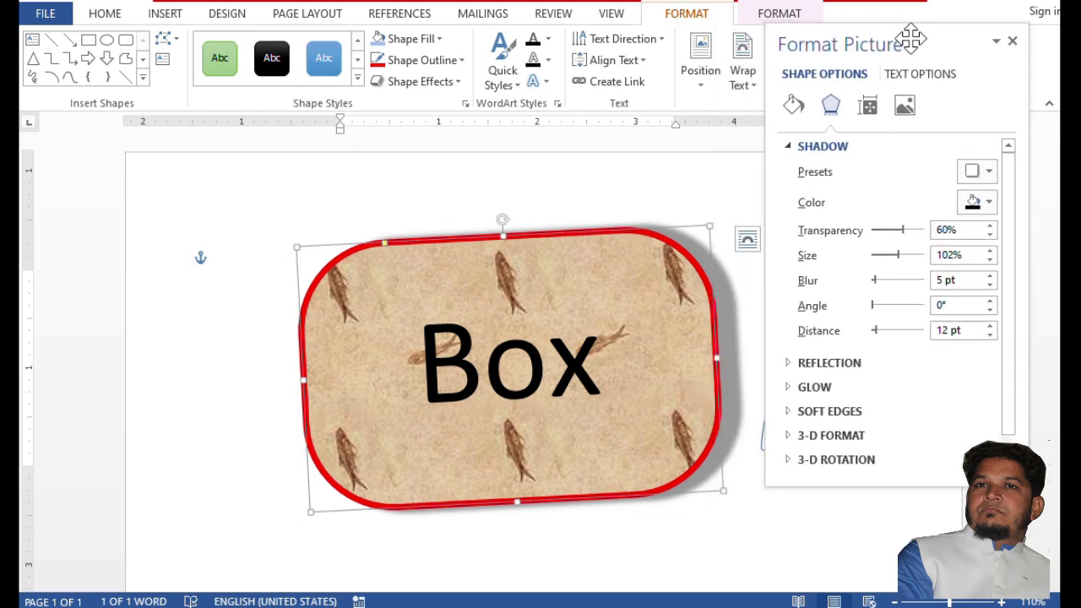
left_click(990, 302)
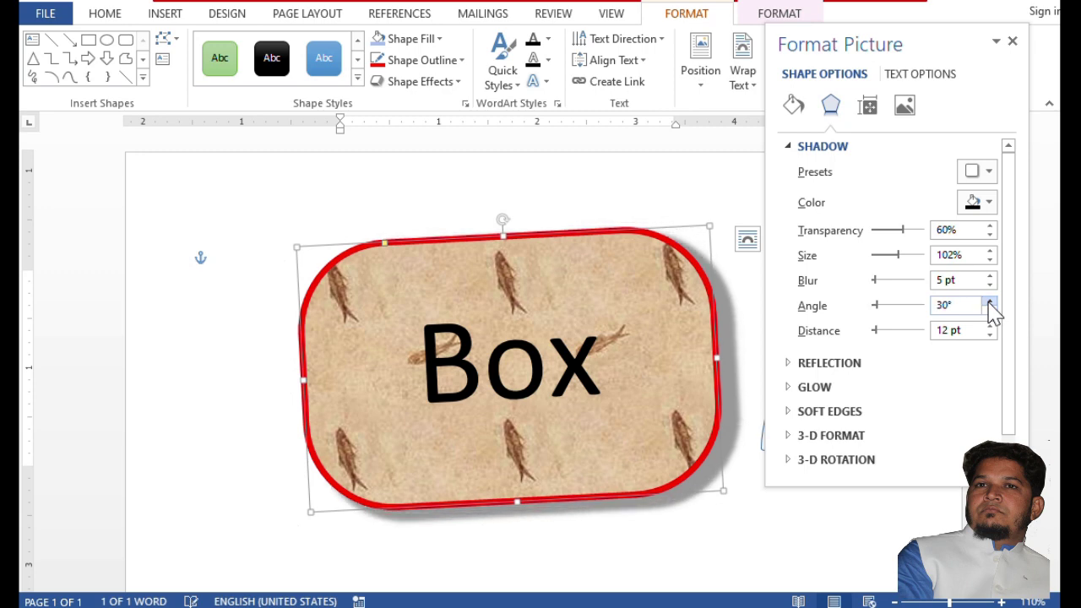
left_click(989, 302)
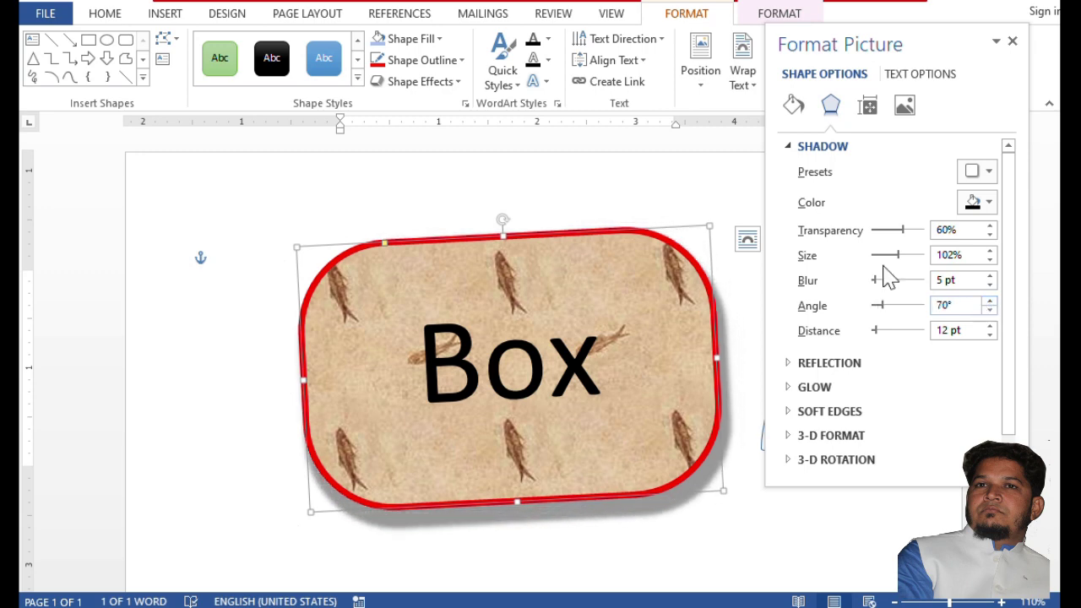
Set the shadow blur to 0 pt, size 102%, transparency 30% and colour yellow-orange
left_click_drag(875, 280, 873, 280)
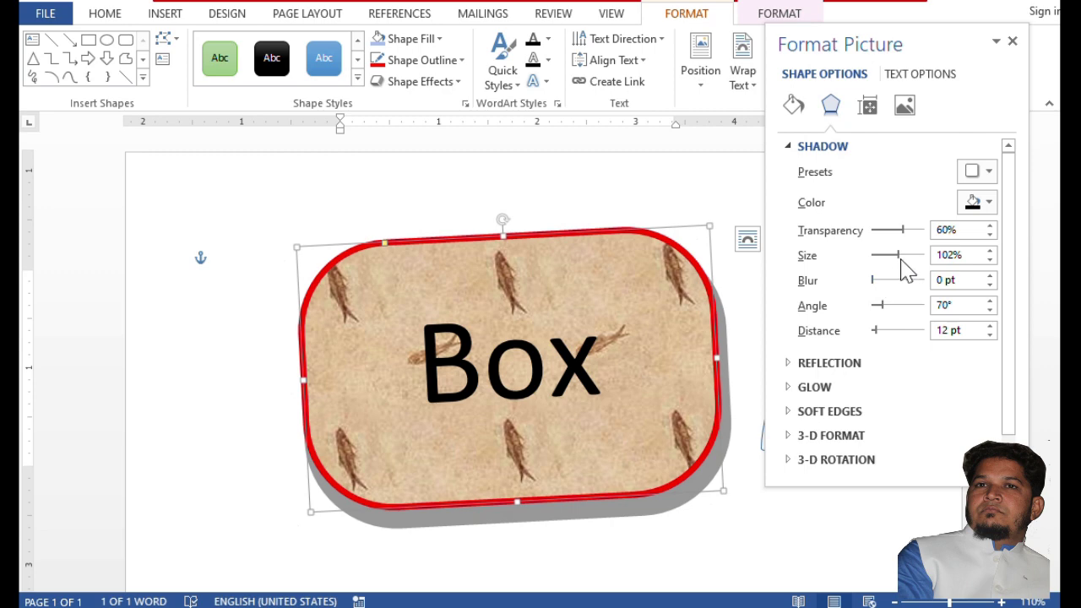
left_click_drag(899, 259, 898, 258)
left_click_drag(901, 235, 890, 237)
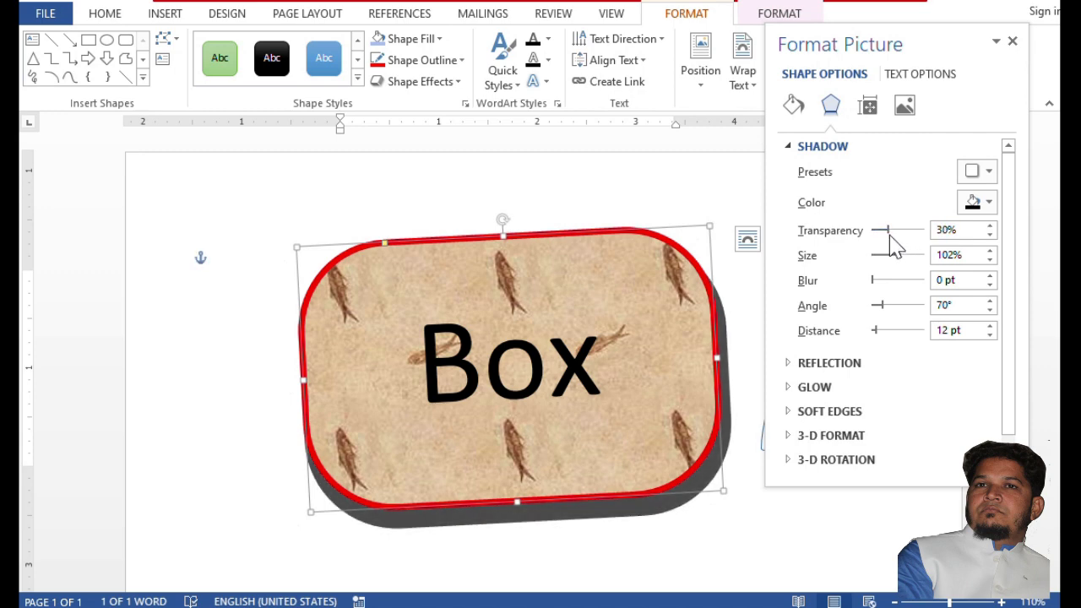
left_click(988, 202)
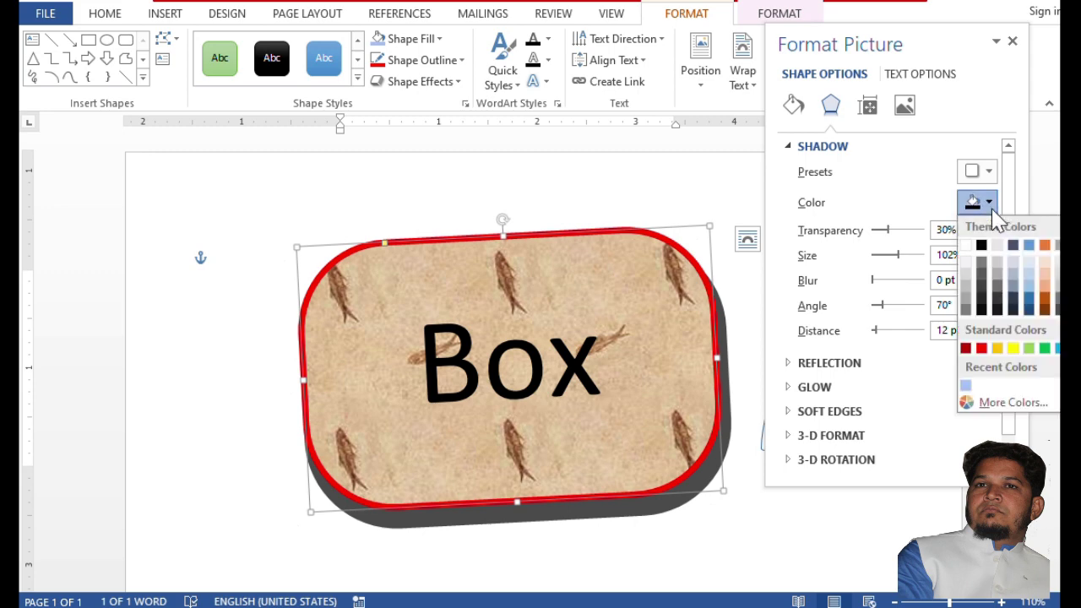
left_click(997, 348)
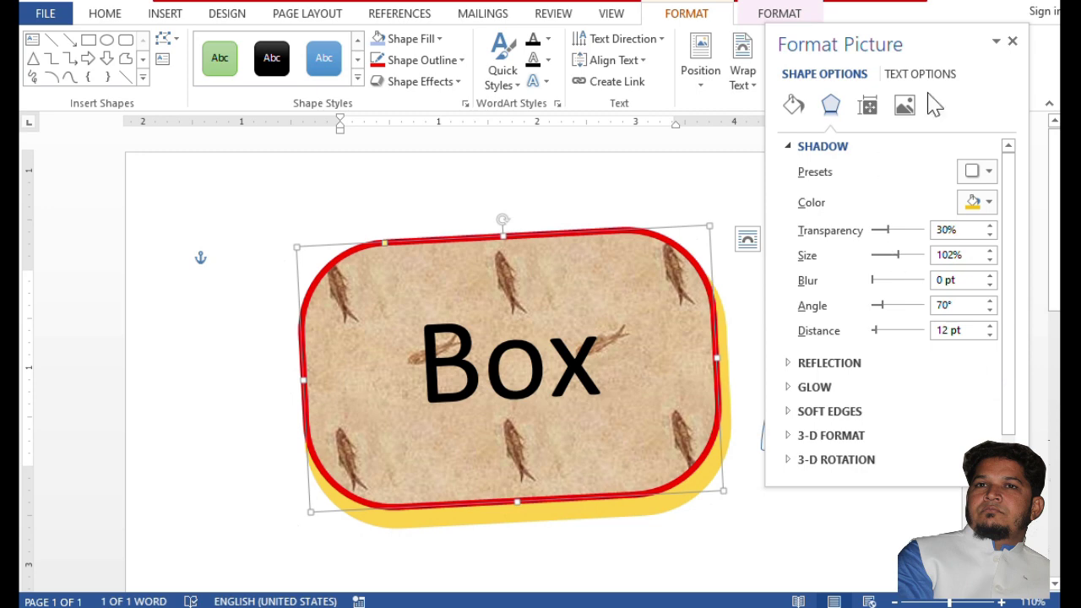
Close the shadow pane and try an 18 pt glow on the Box shape
left_click(1013, 42)
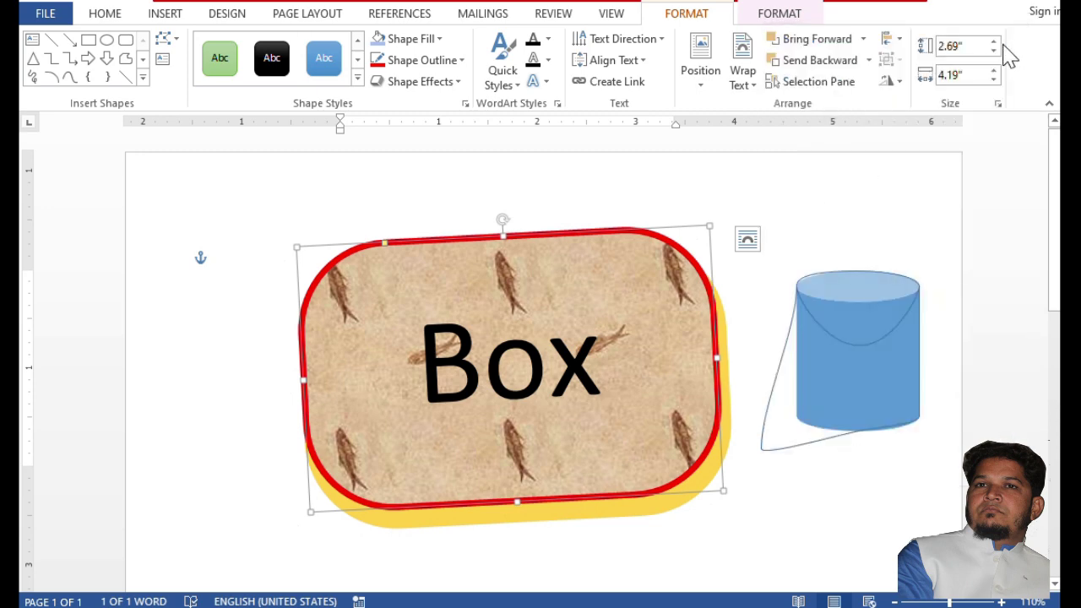
left_click(449, 85)
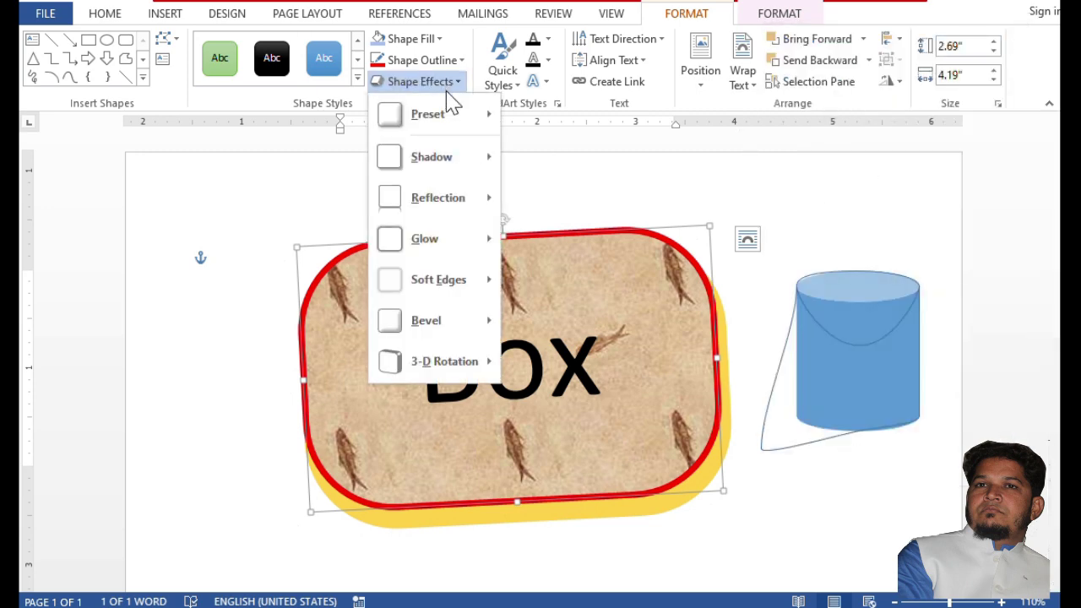
mouse_move(452, 247)
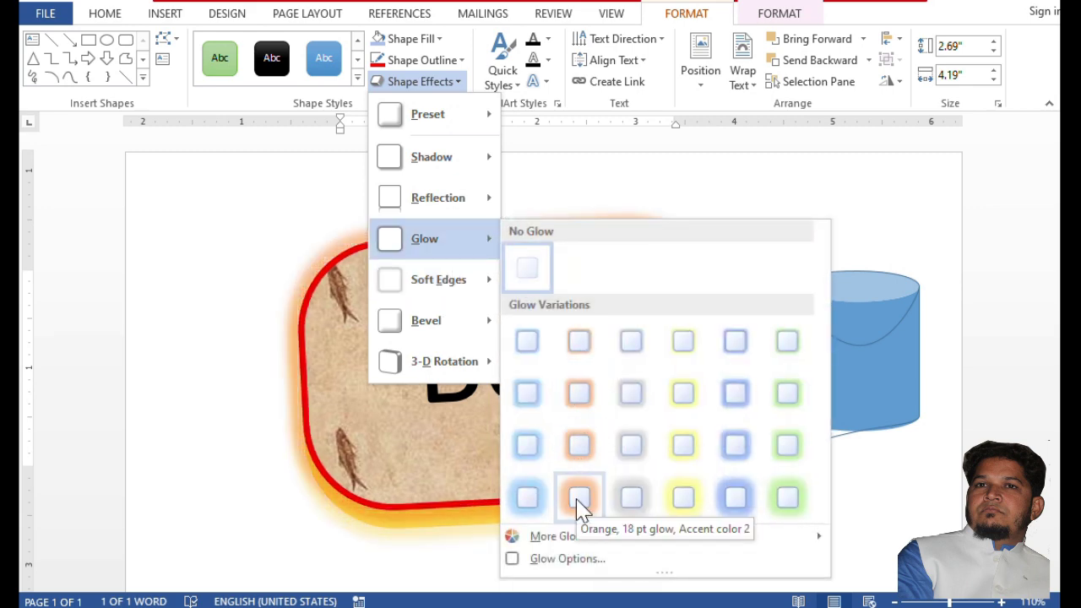
left_click(632, 501)
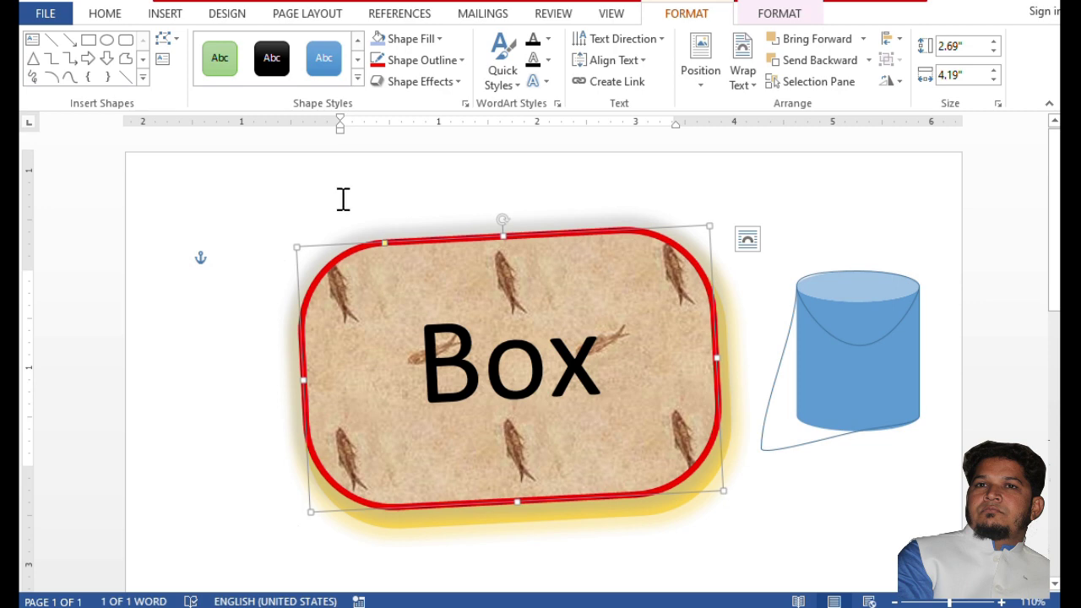
left_click(426, 83)
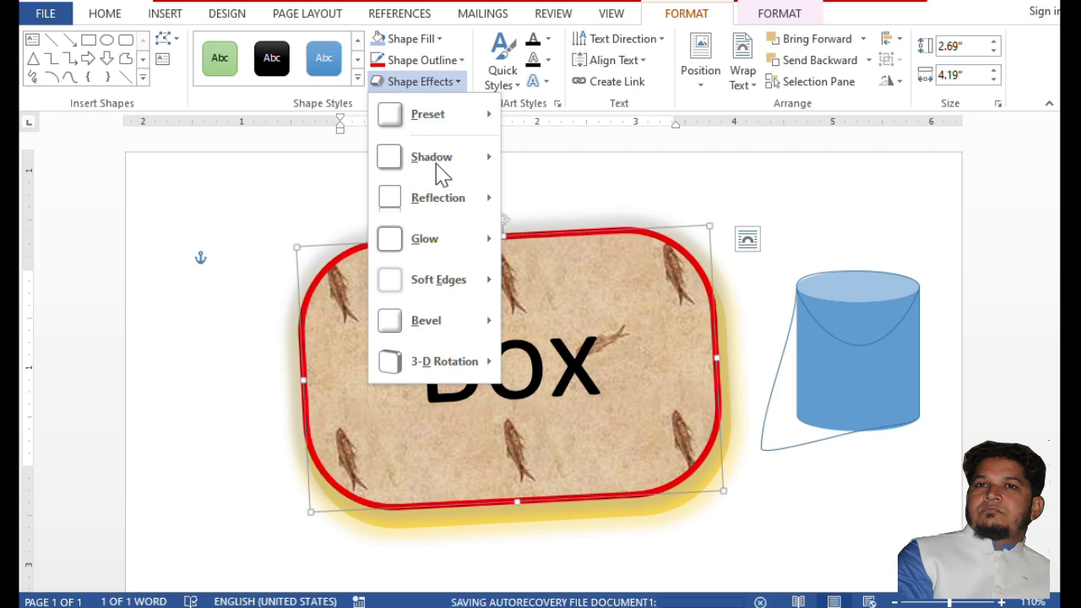
mouse_move(442, 179)
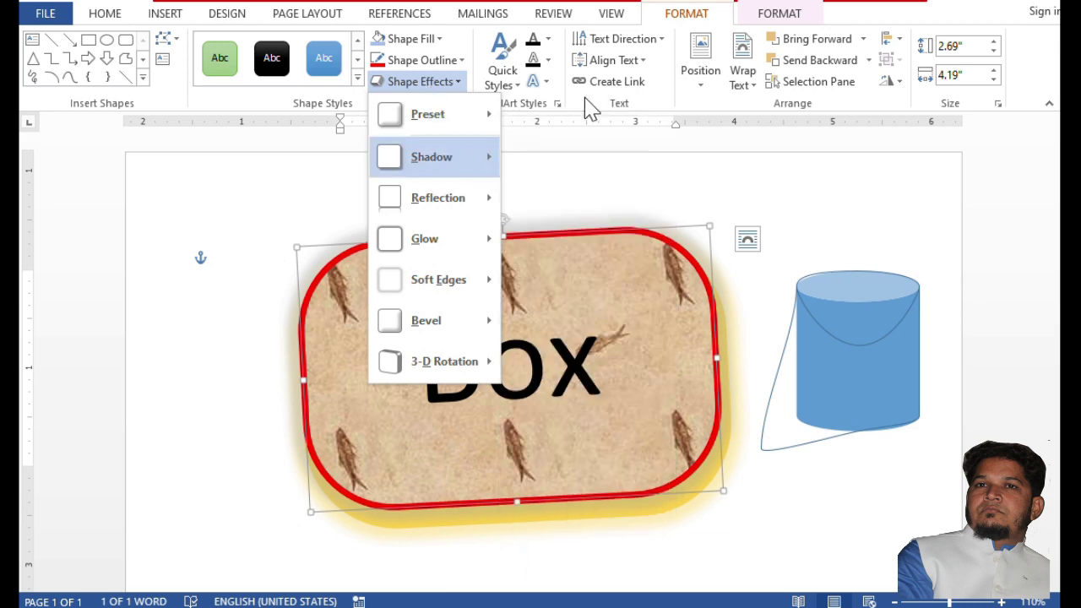
left_click(591, 108)
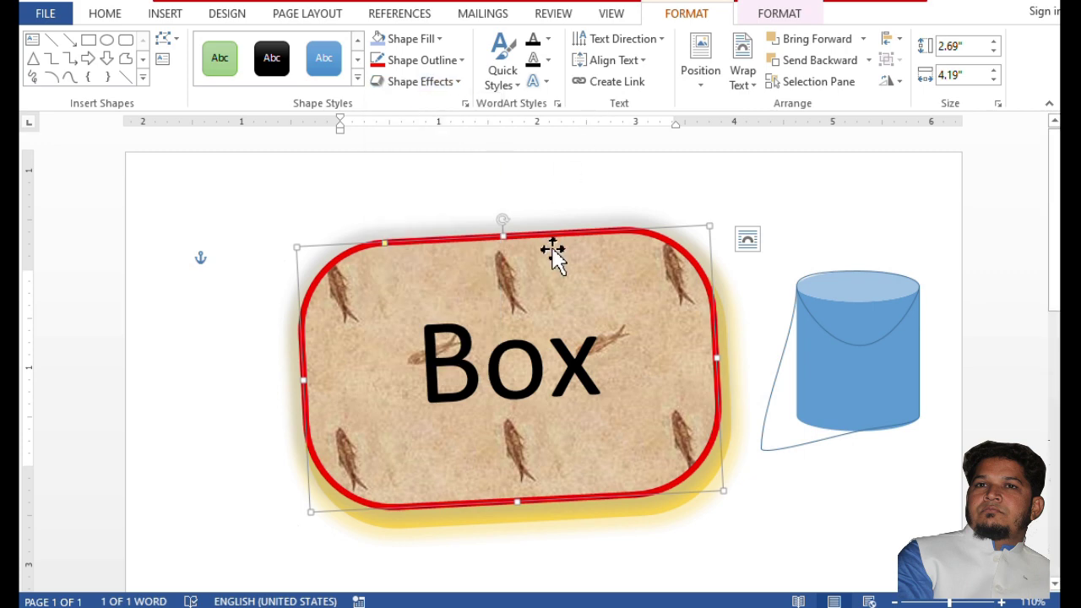
Select the blue cylinder beside the Box shape and delete it
left_click(613, 381)
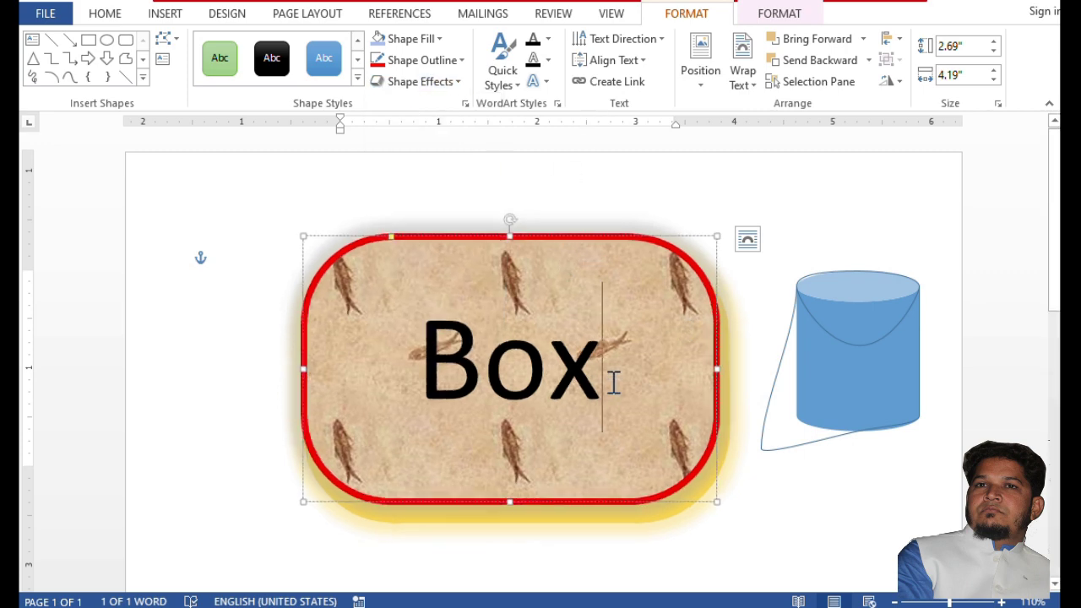
left_click(825, 397)
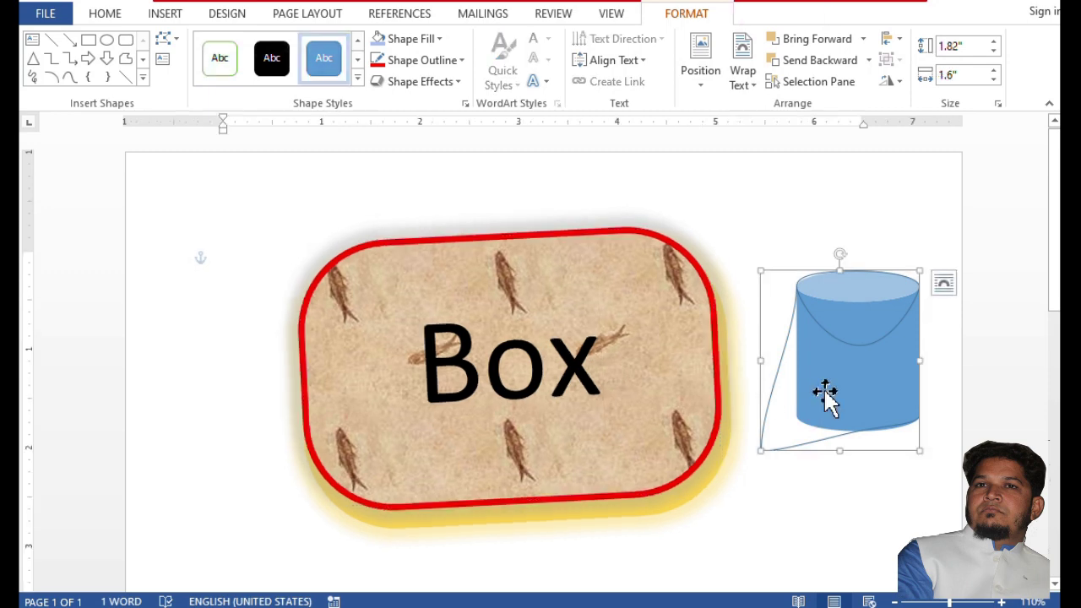
key("Delete")
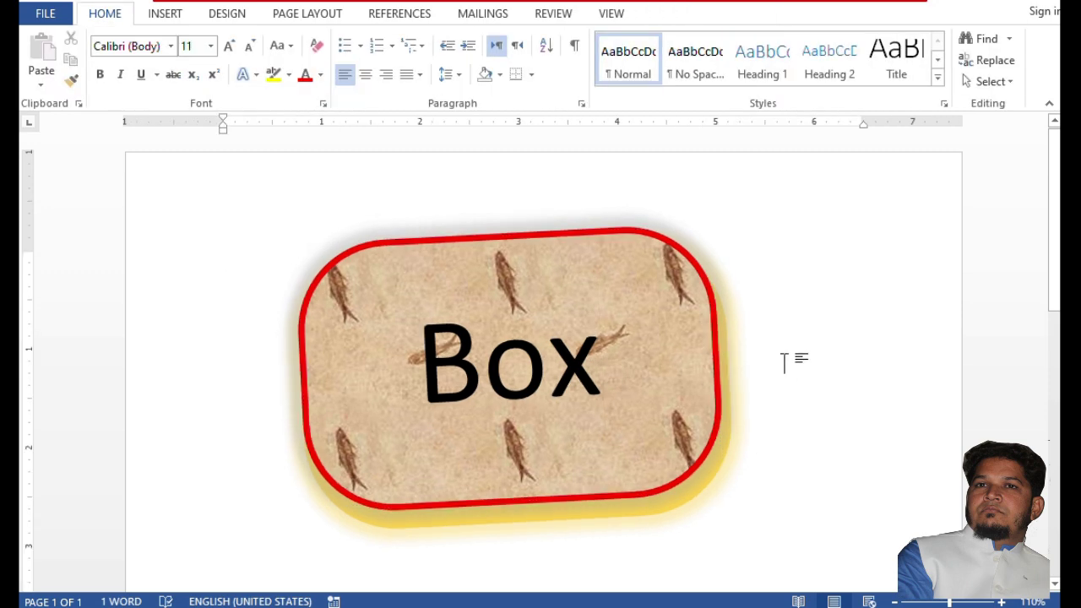
Draw a blue oval to the right of the Box shape and type Circle in it
left_click(175, 15)
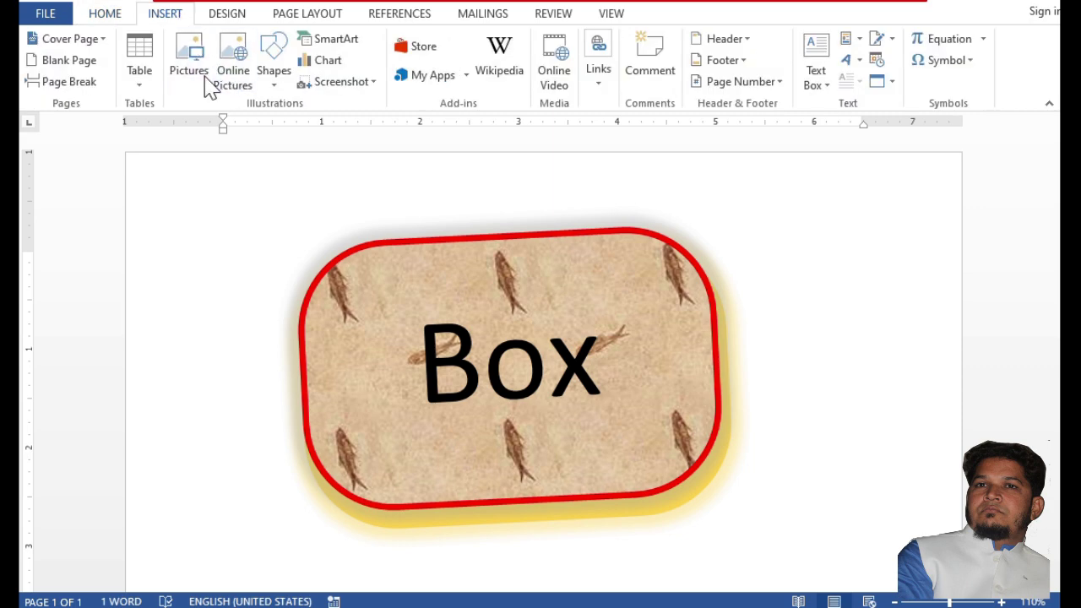
left_click(272, 79)
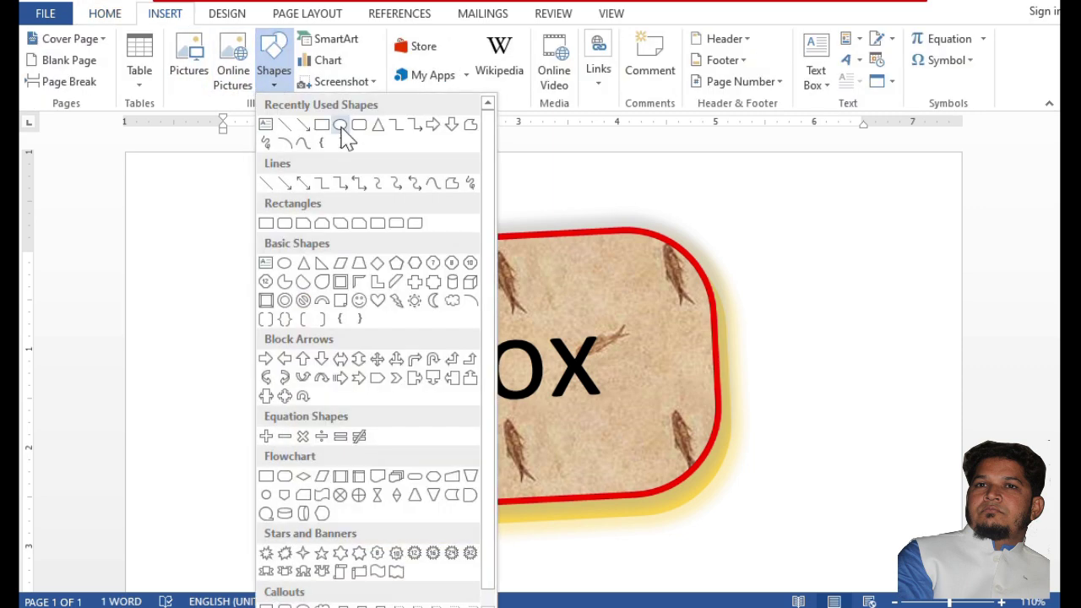
left_click(341, 126)
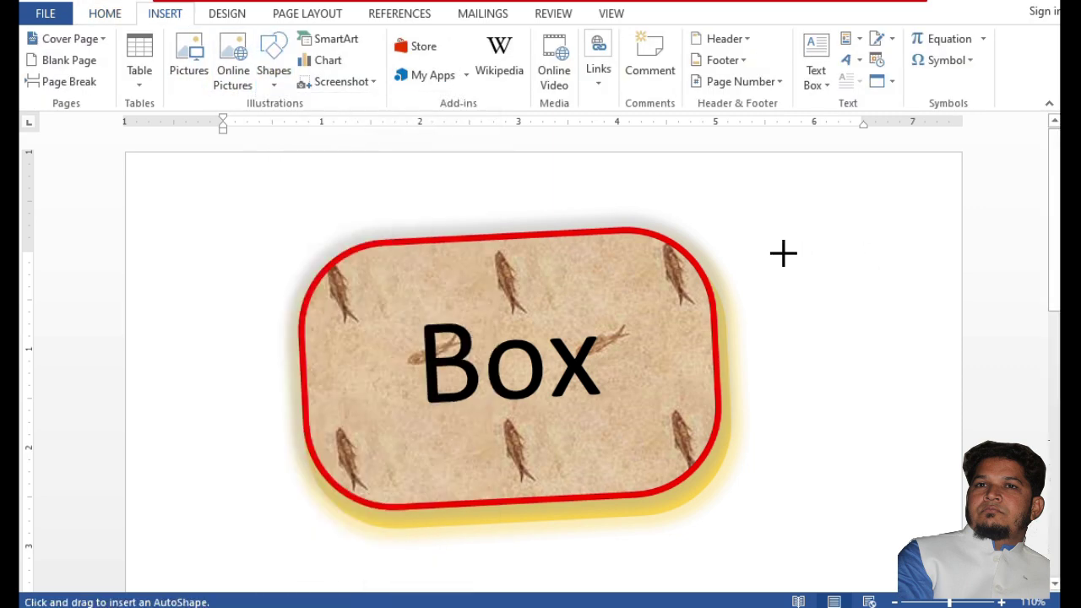
left_click_drag(772, 246, 892, 401)
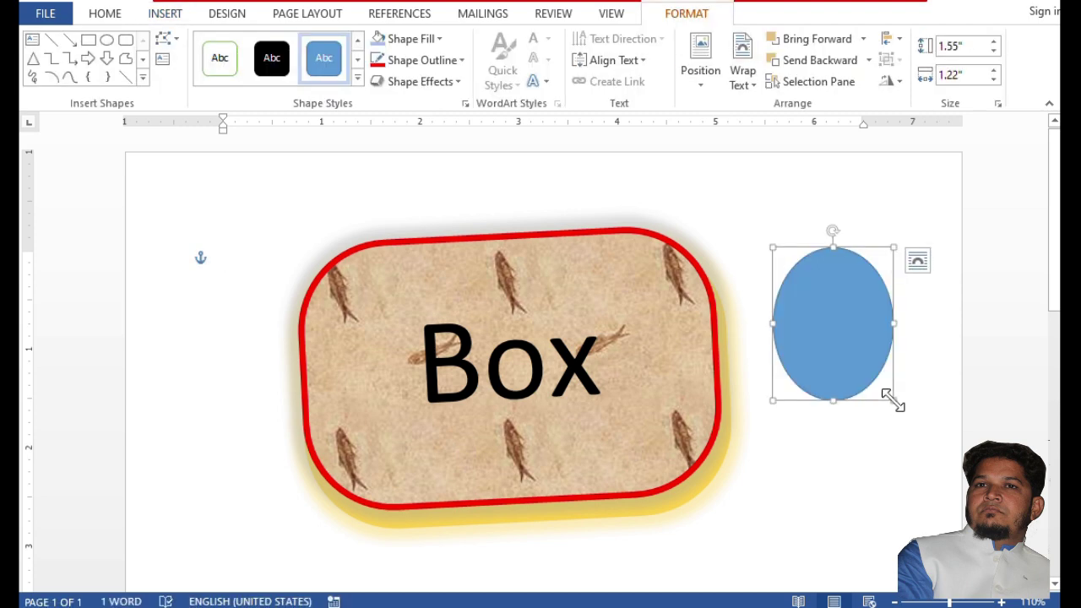
type("cle")
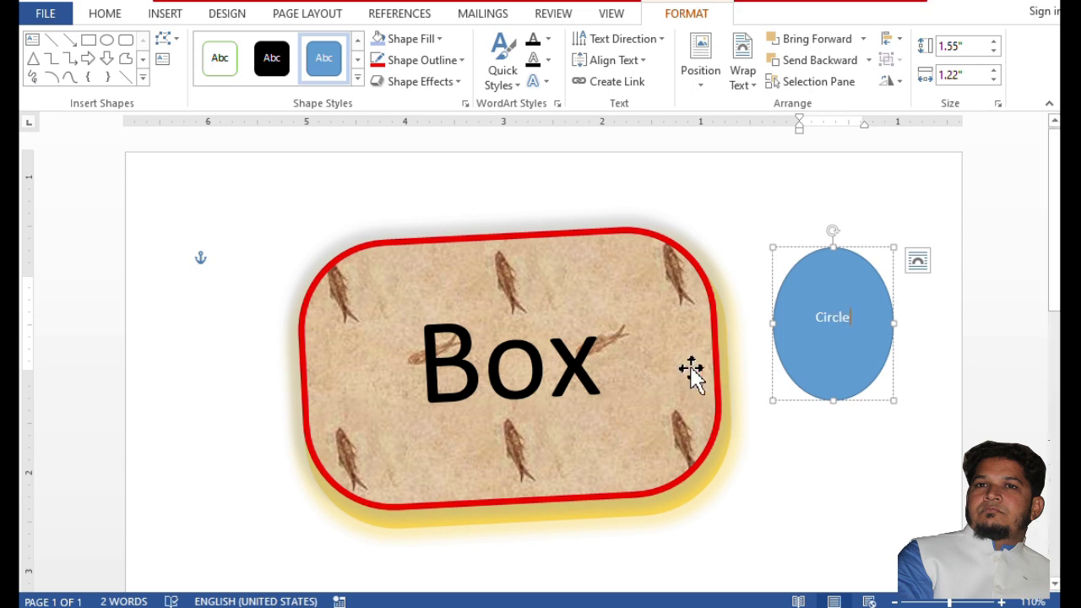
Colour the word Circle red
double_click(855, 319)
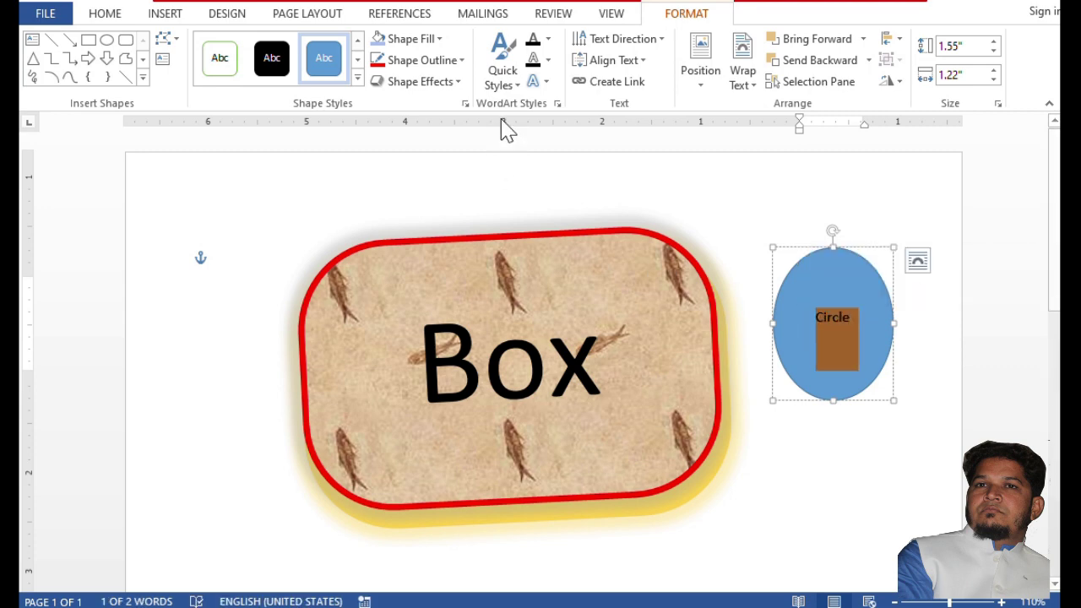
left_click(548, 40)
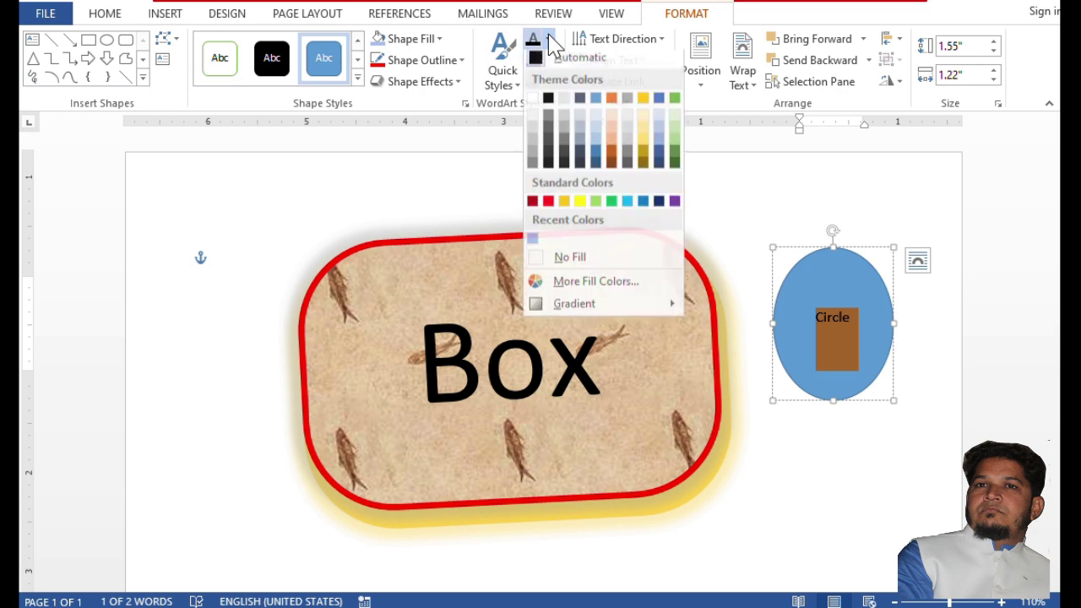
left_click(548, 207)
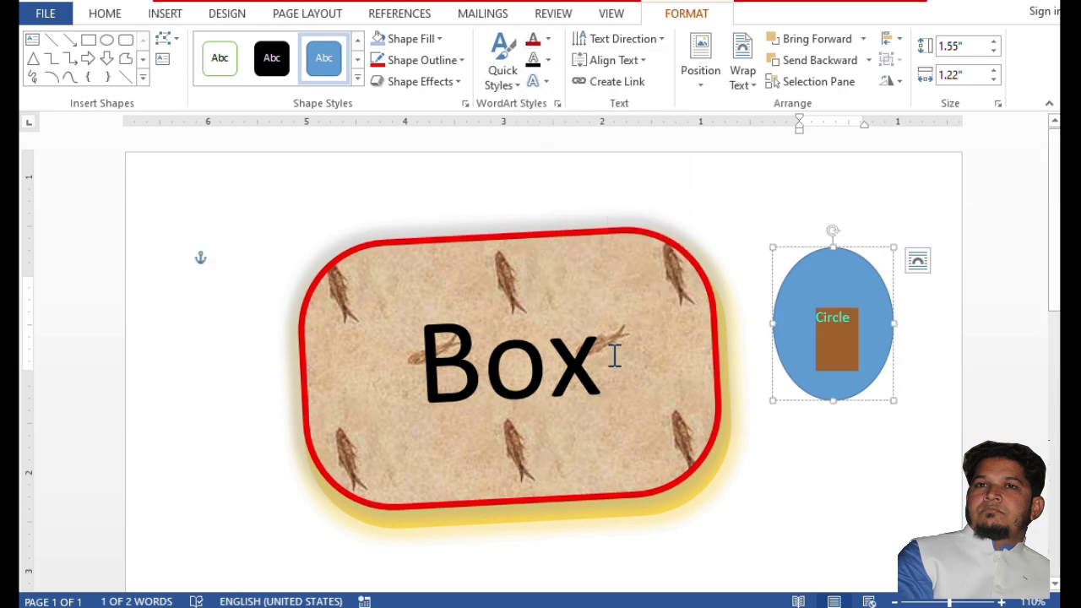
left_click(608, 353)
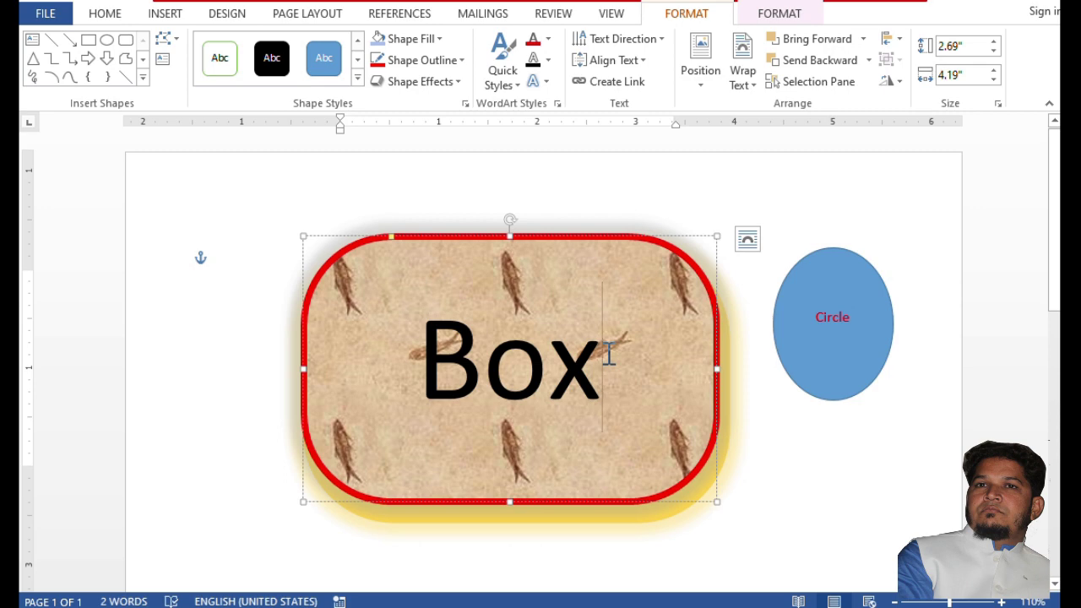
Give the word Box a red text fill and a dark text outline
double_click(435, 350)
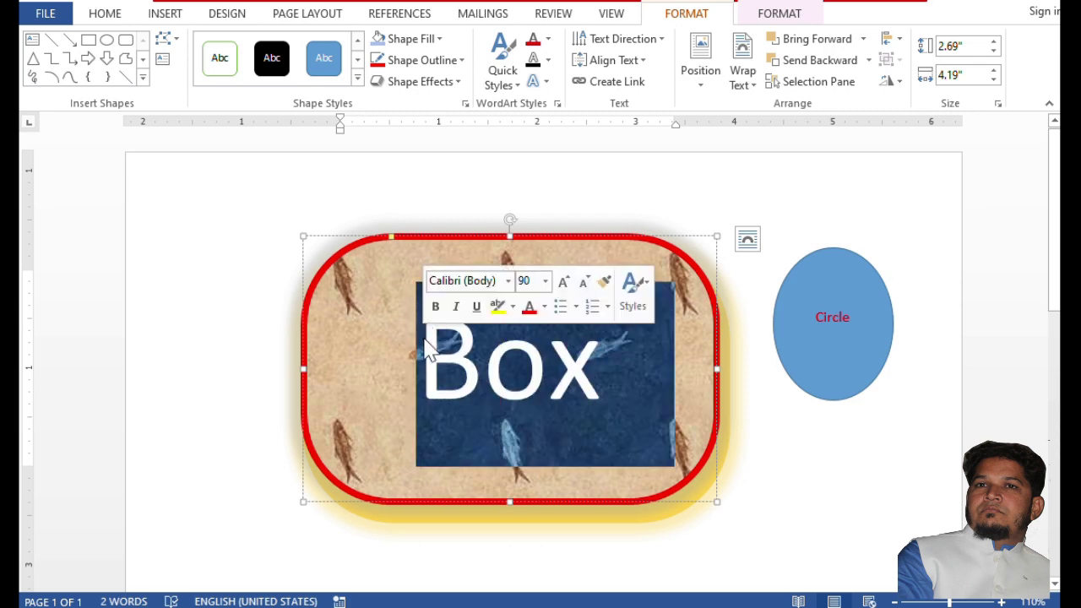
left_click(532, 61)
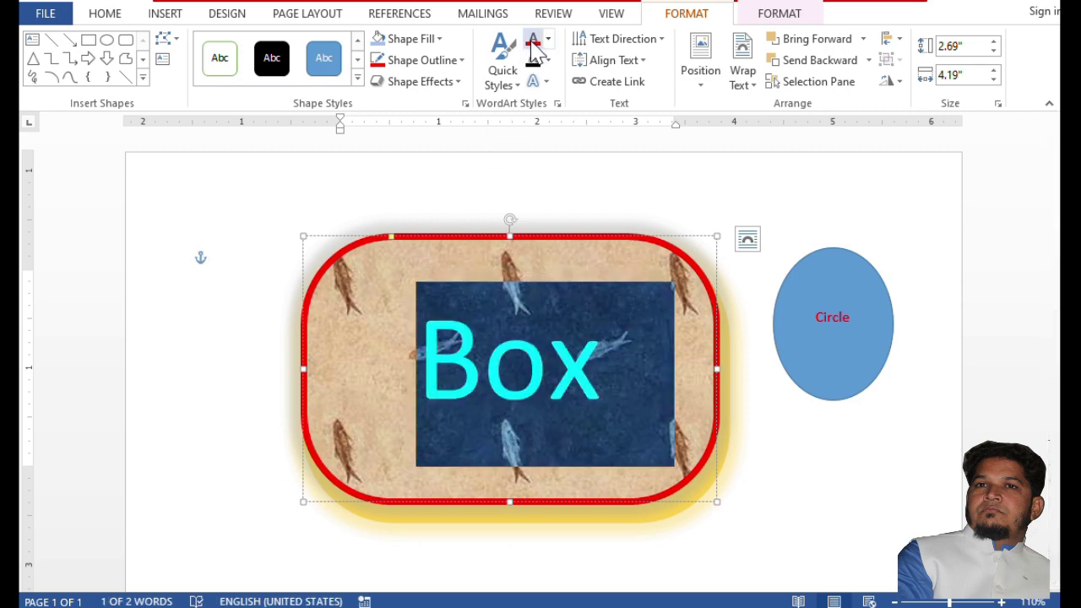
left_click(651, 346)
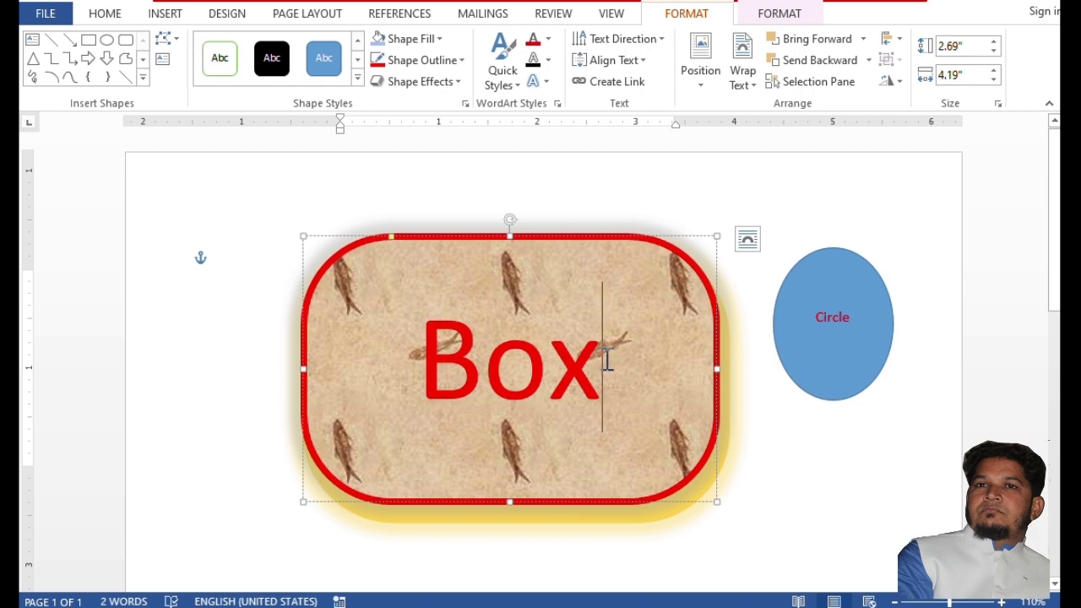
double_click(606, 359)
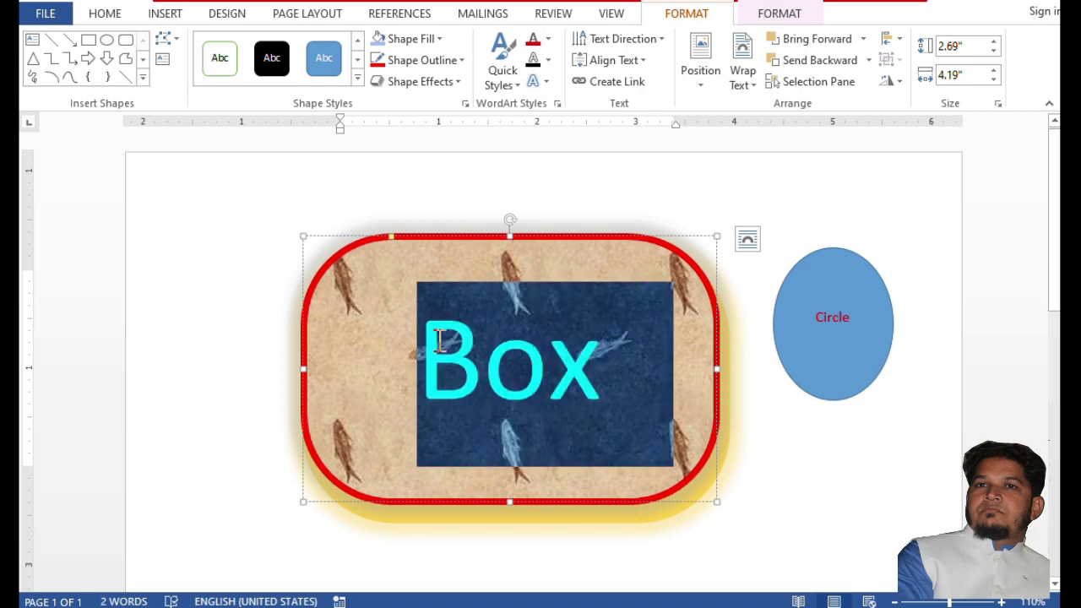
left_click(547, 63)
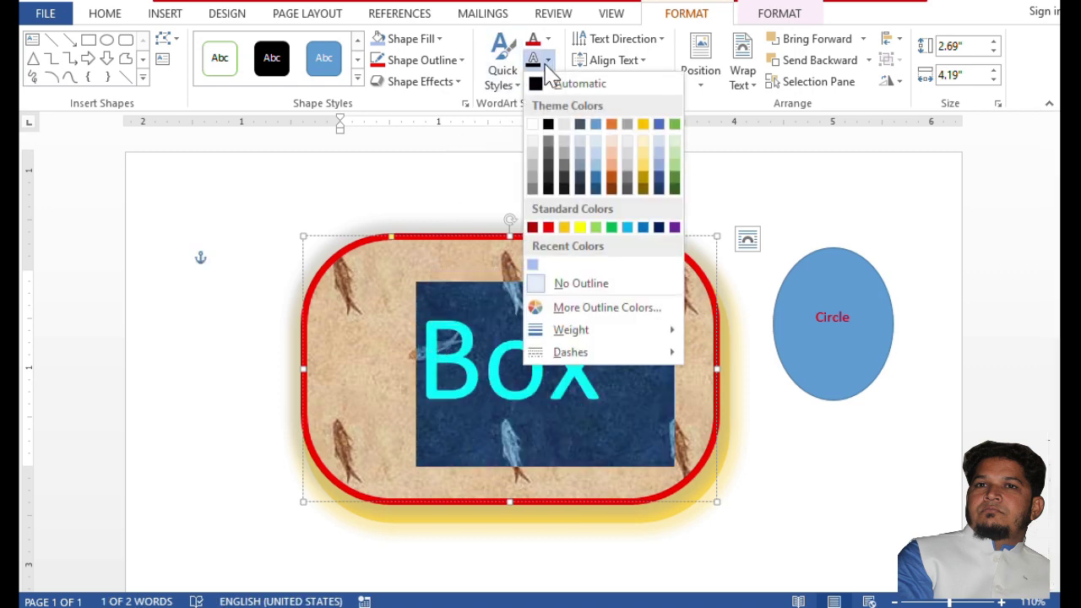
left_click(548, 124)
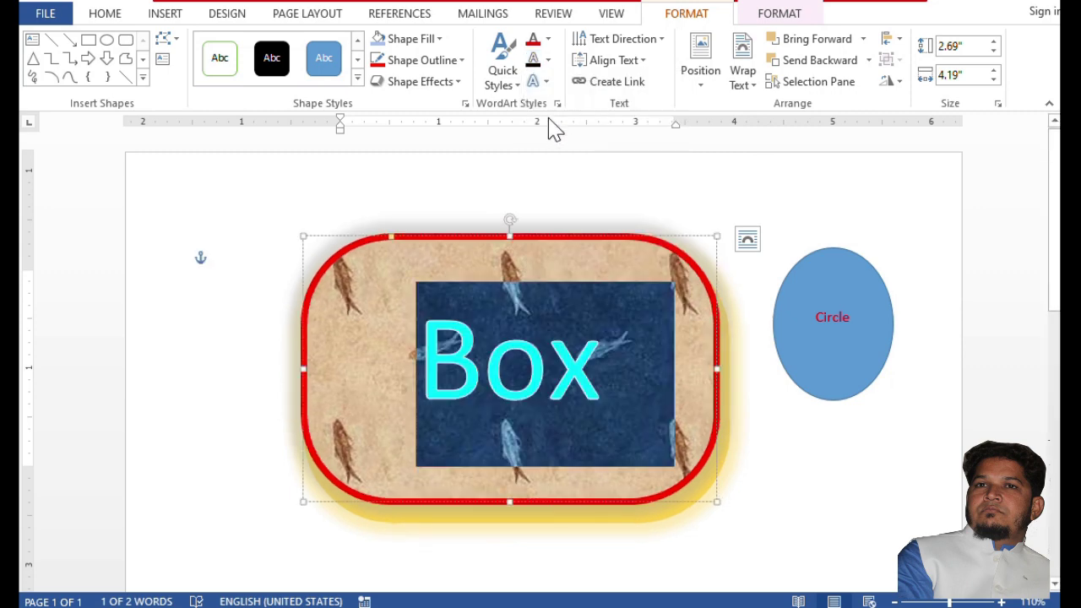
Try a Transform warp effect on the Box text, then undo it
left_click(548, 82)
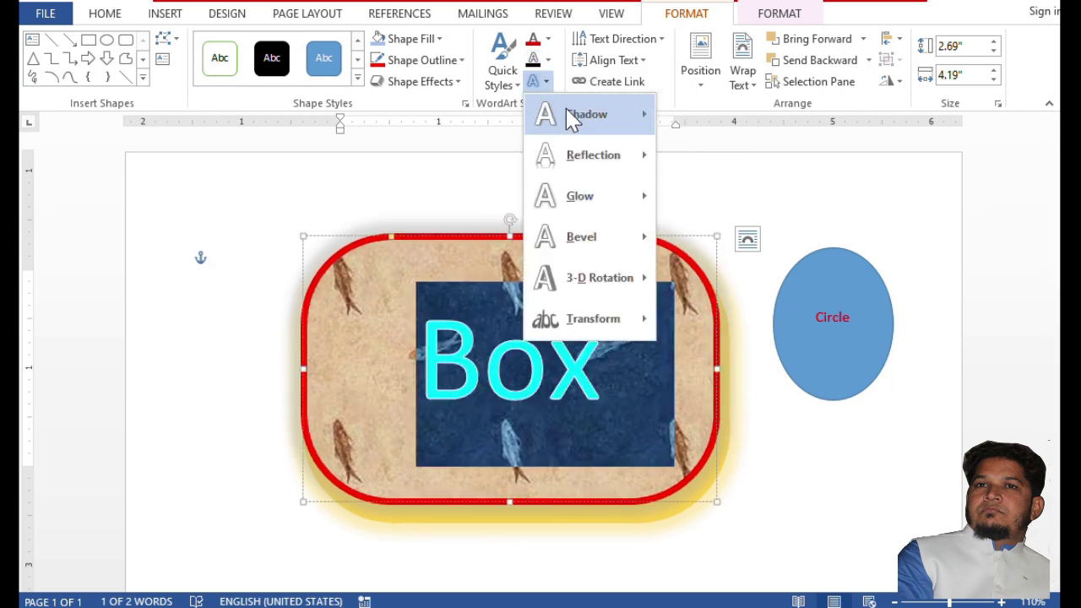
mouse_move(574, 122)
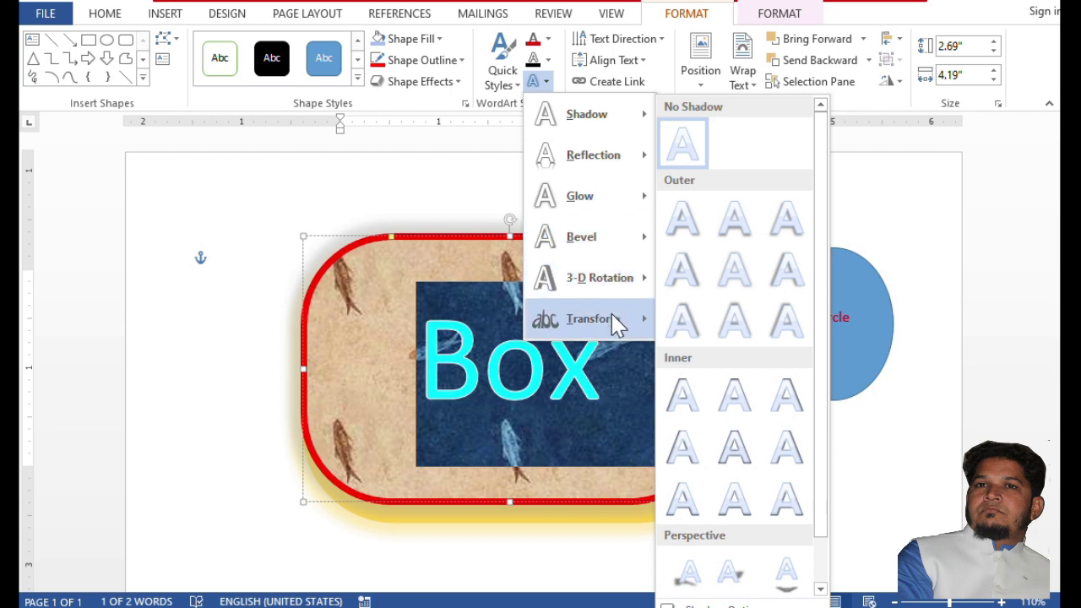
mouse_move(642, 321)
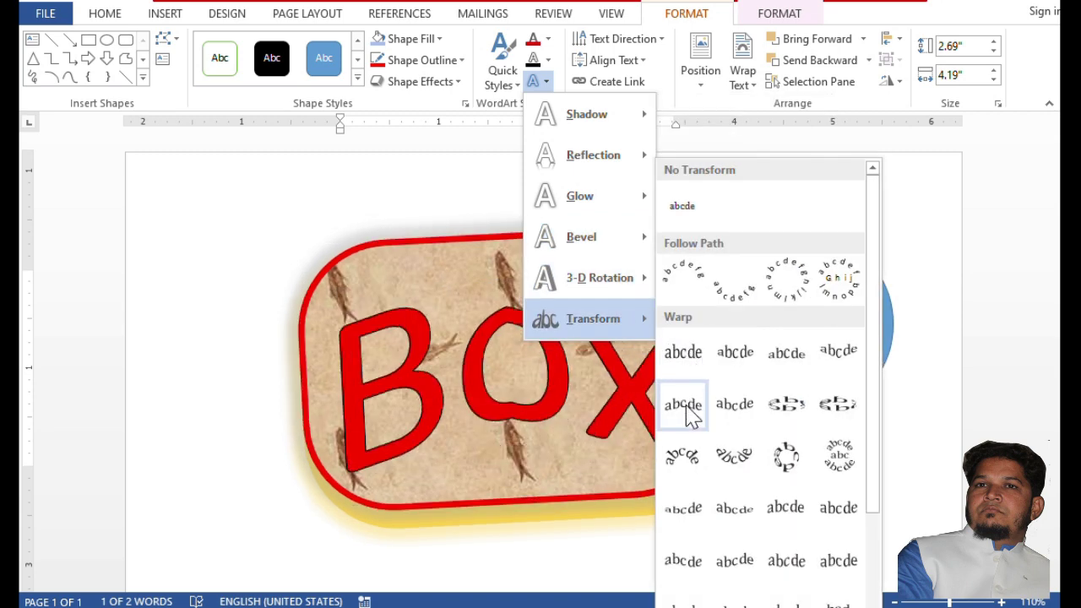
left_click(694, 510)
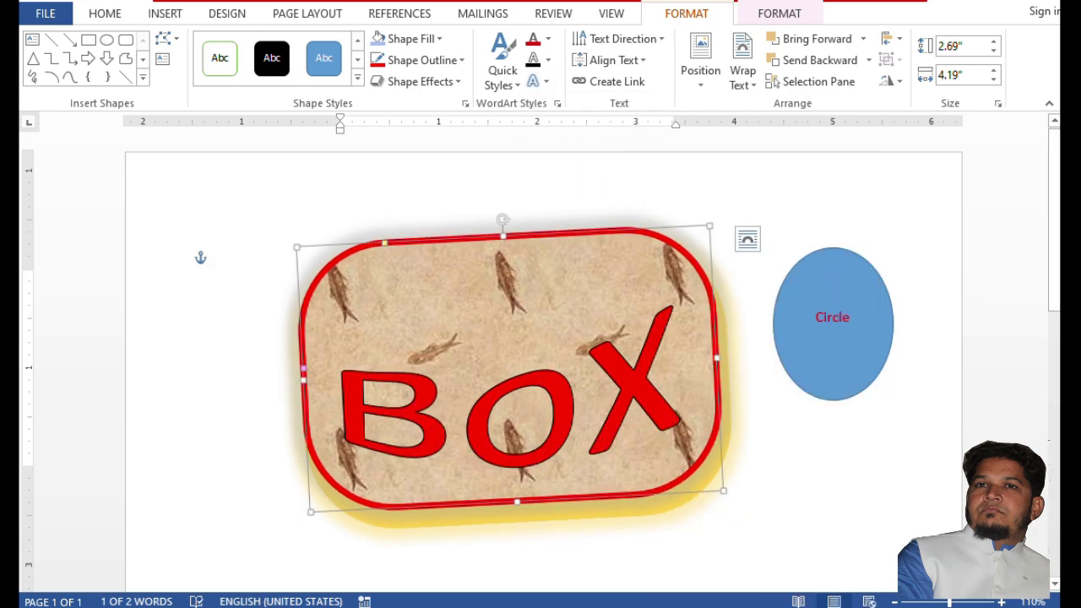
key("ctrl+z")
key("ctrl+z")
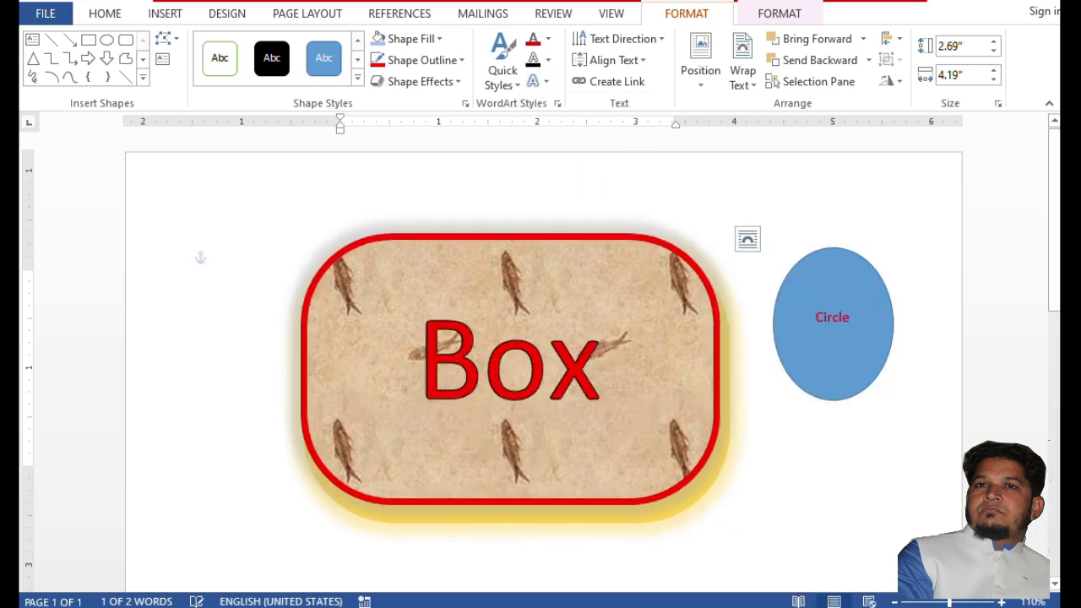
key("ctrl+z")
key("ctrl+z")
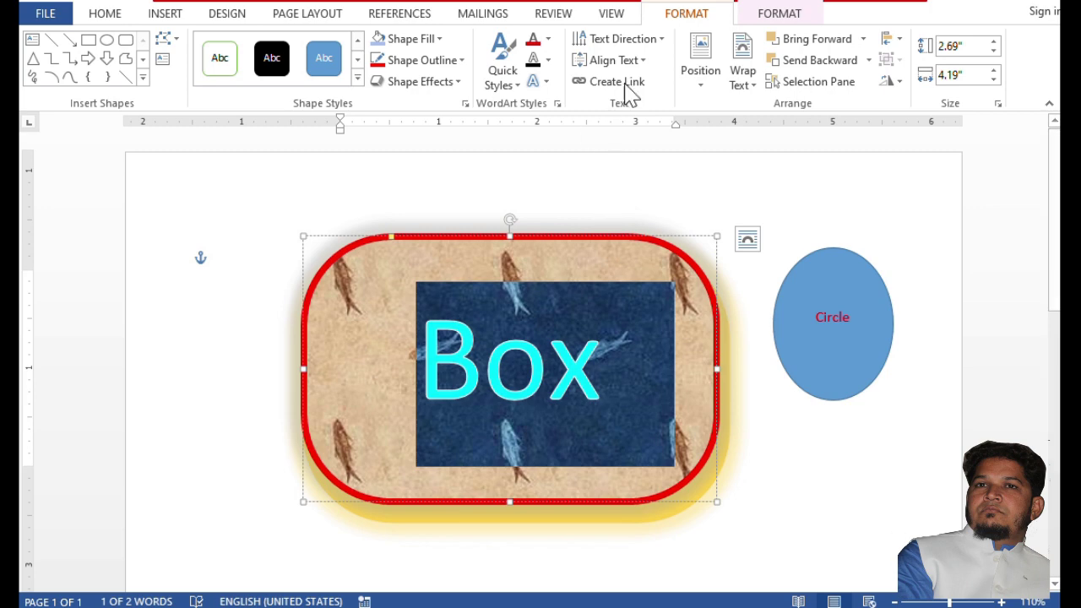
Turn the Box lettering vertical at 90°, rechecking Text Direction without further changes
left_click(641, 49)
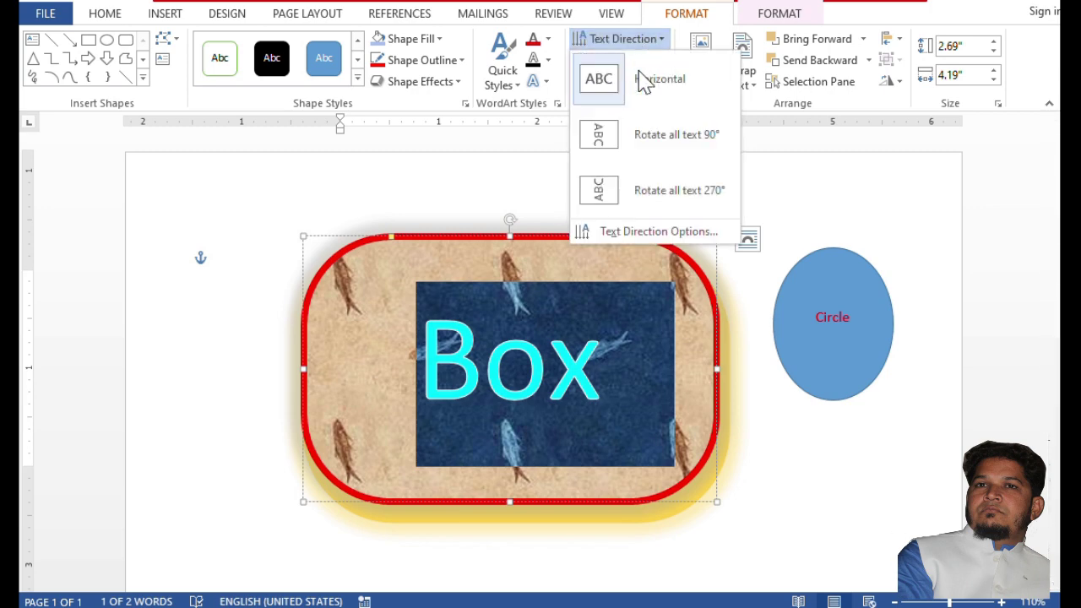
key("Escape")
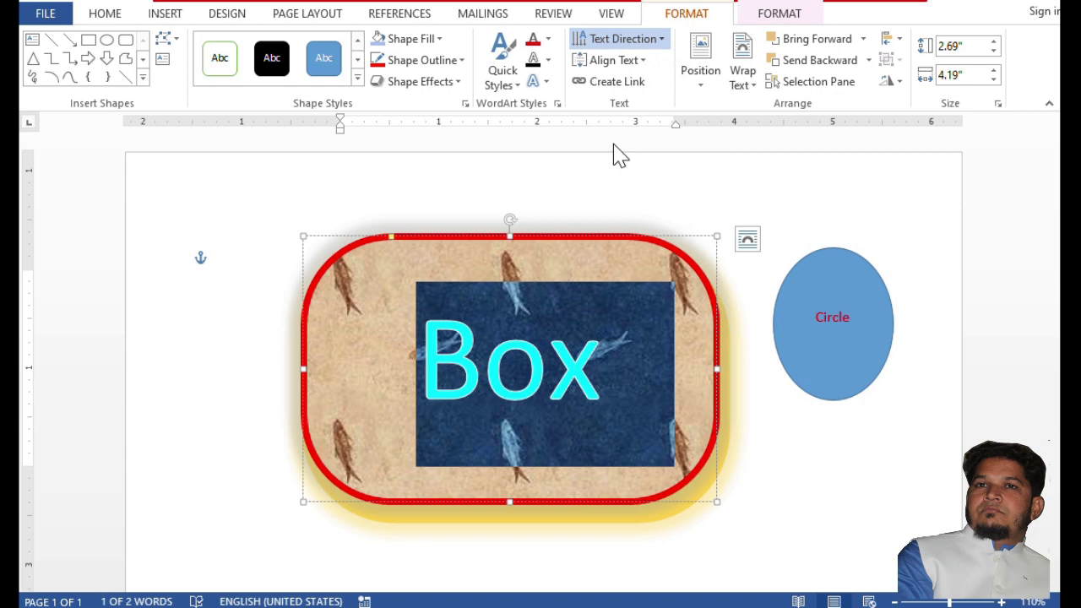
left_click(754, 369)
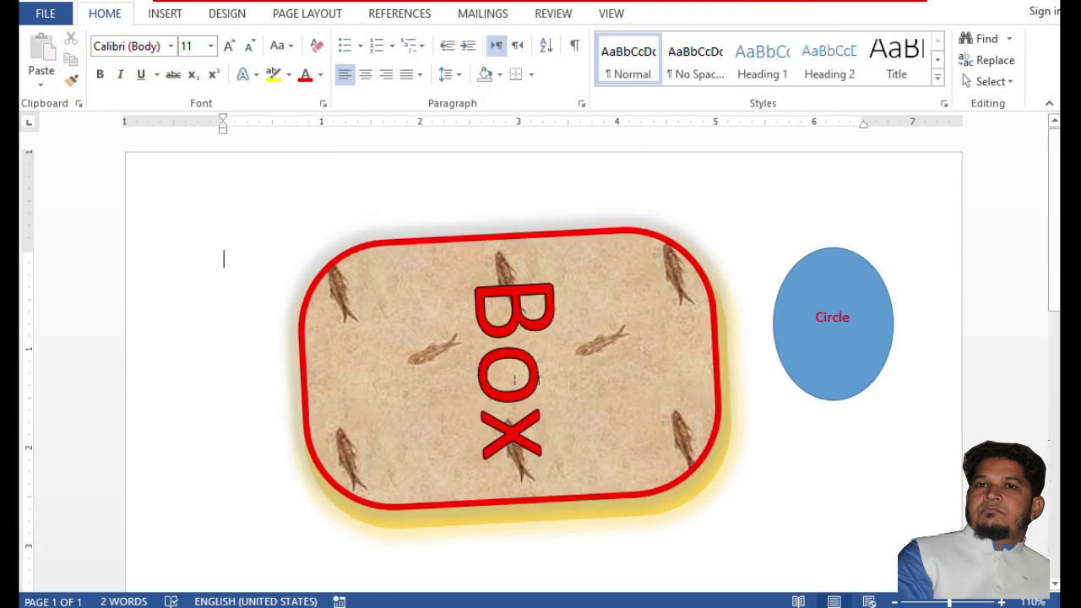
left_click(514, 379)
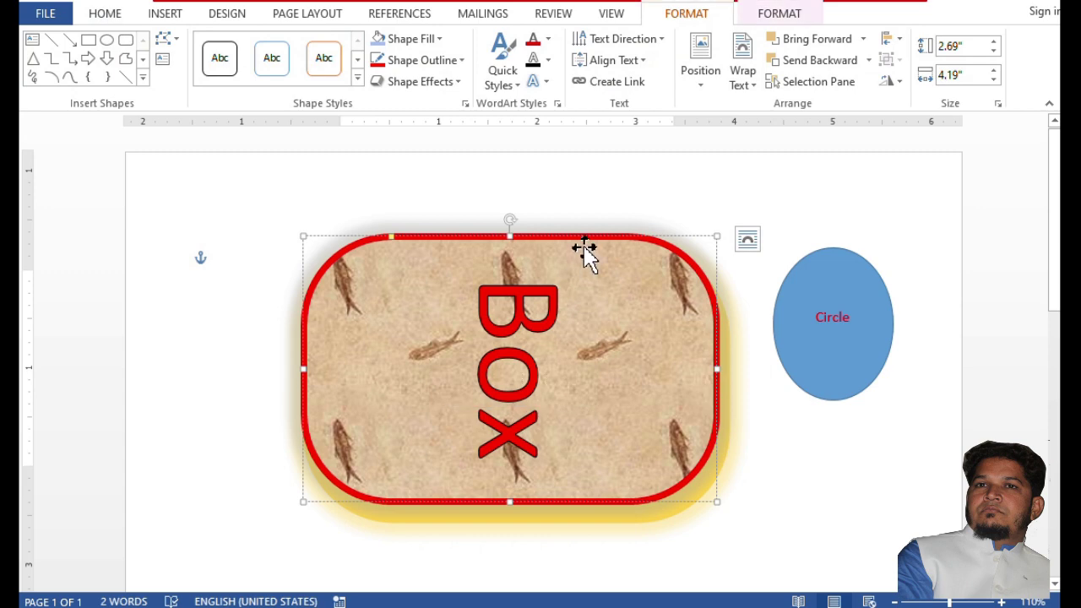
left_click(651, 47)
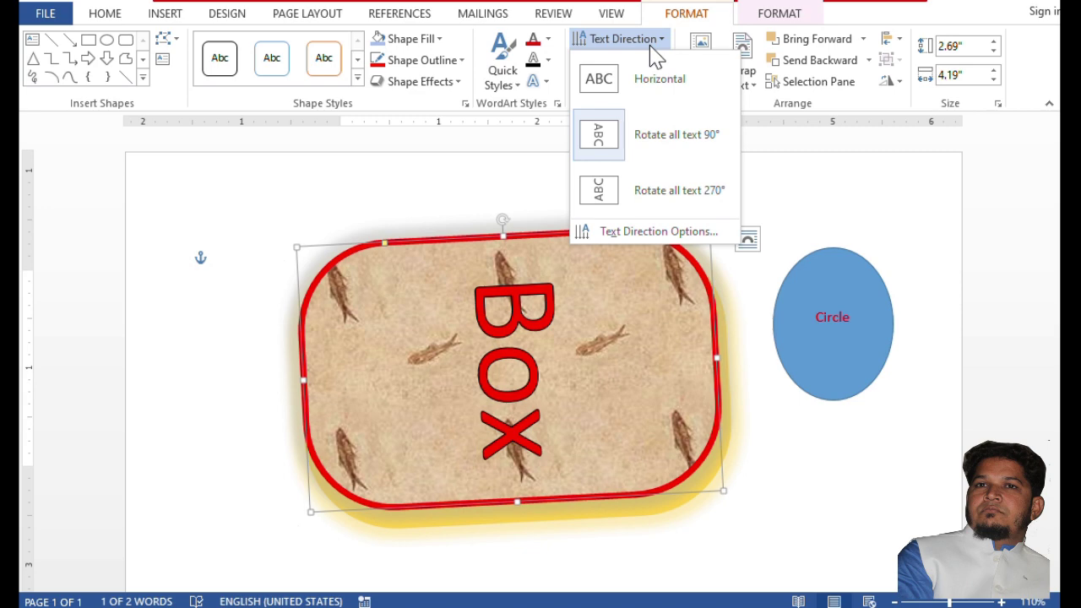
left_click(843, 114)
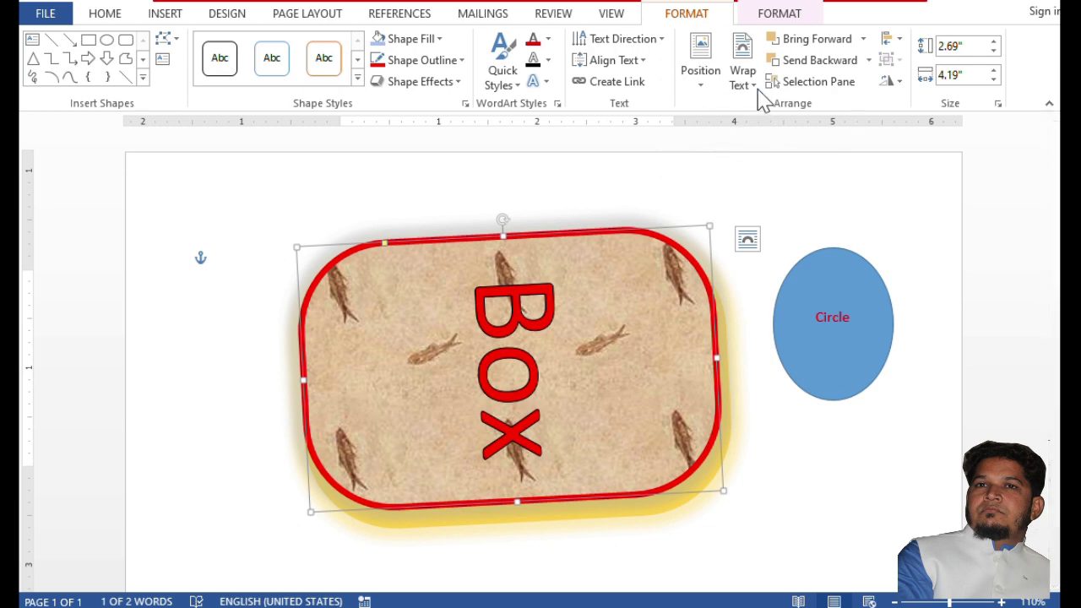
left_click(782, 496)
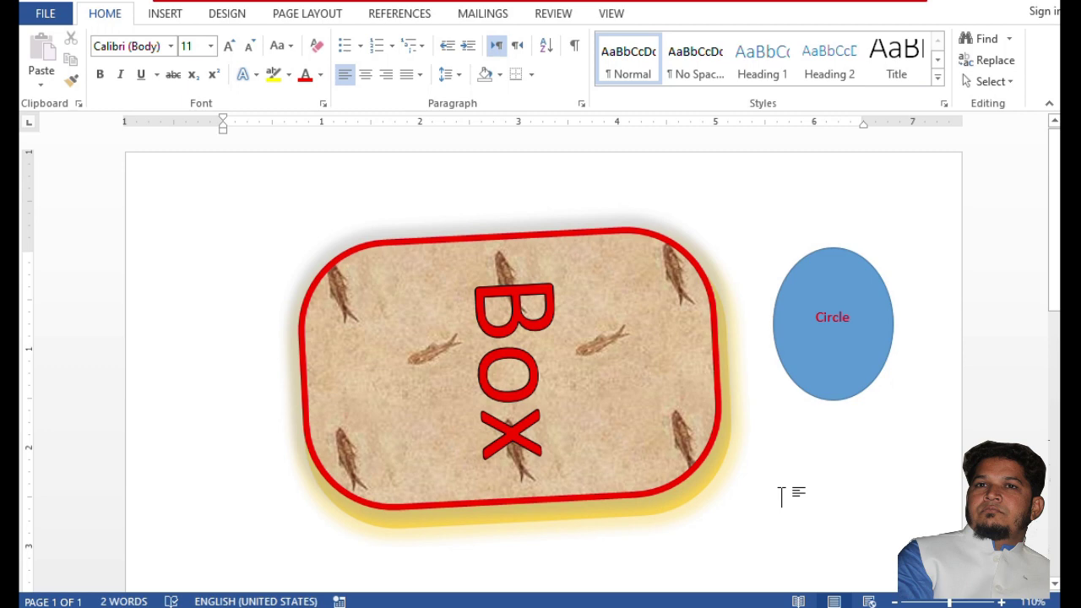
Delete both shapes and fill the page with five paragraphs of =rand() sample text
key("ctrl+a")
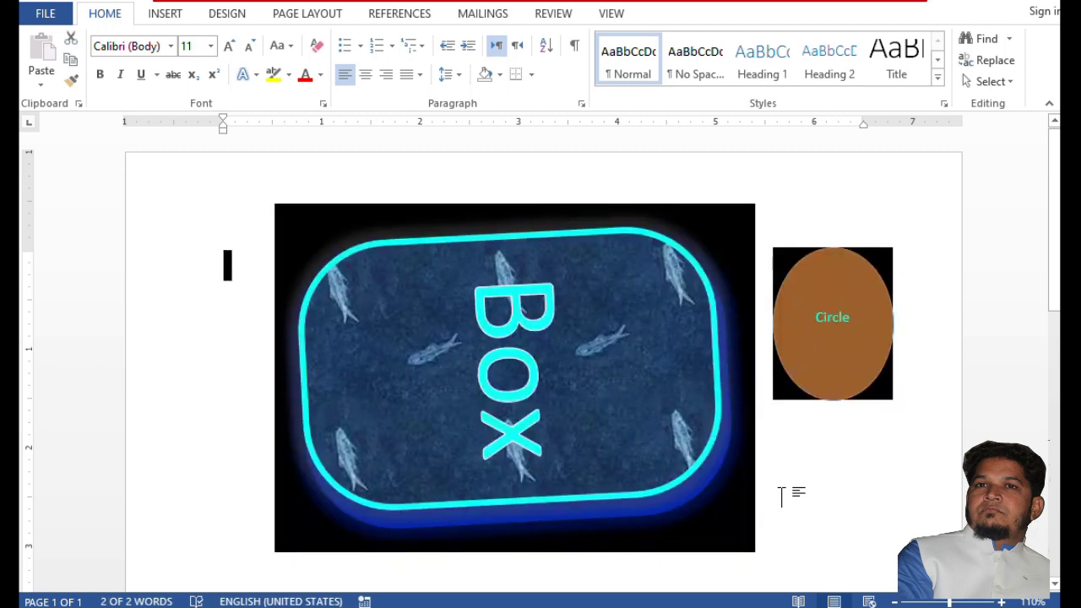
key("Delete")
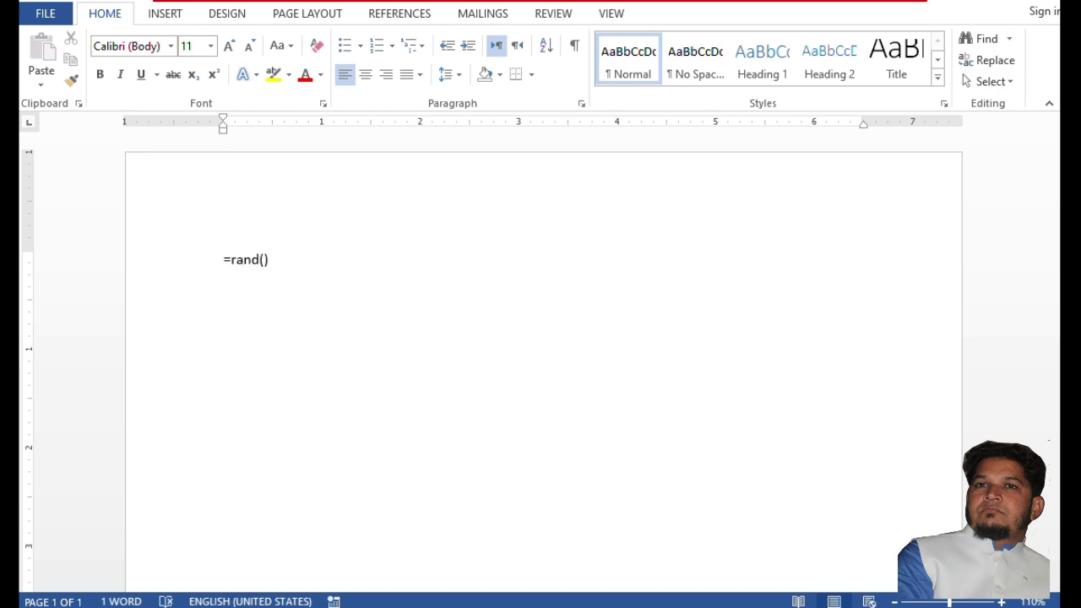
key("Return")
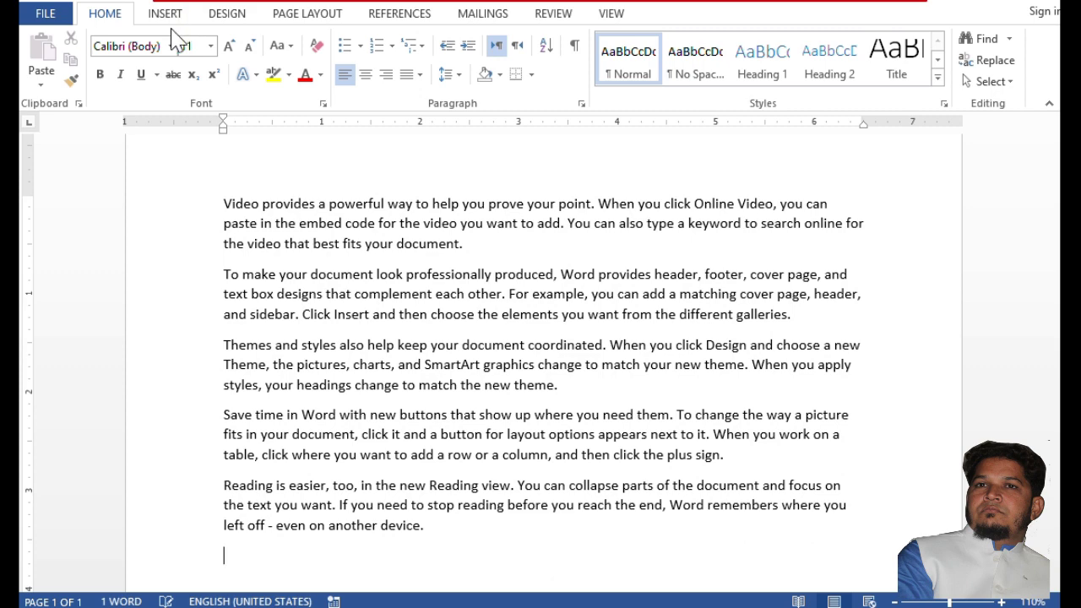
left_click(176, 18)
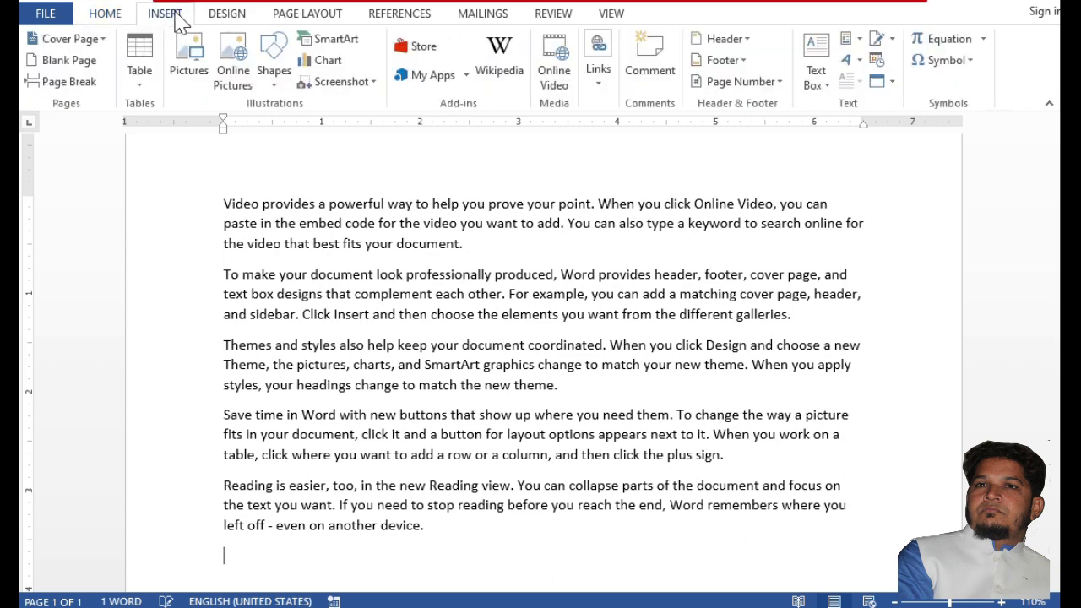
left_click(271, 76)
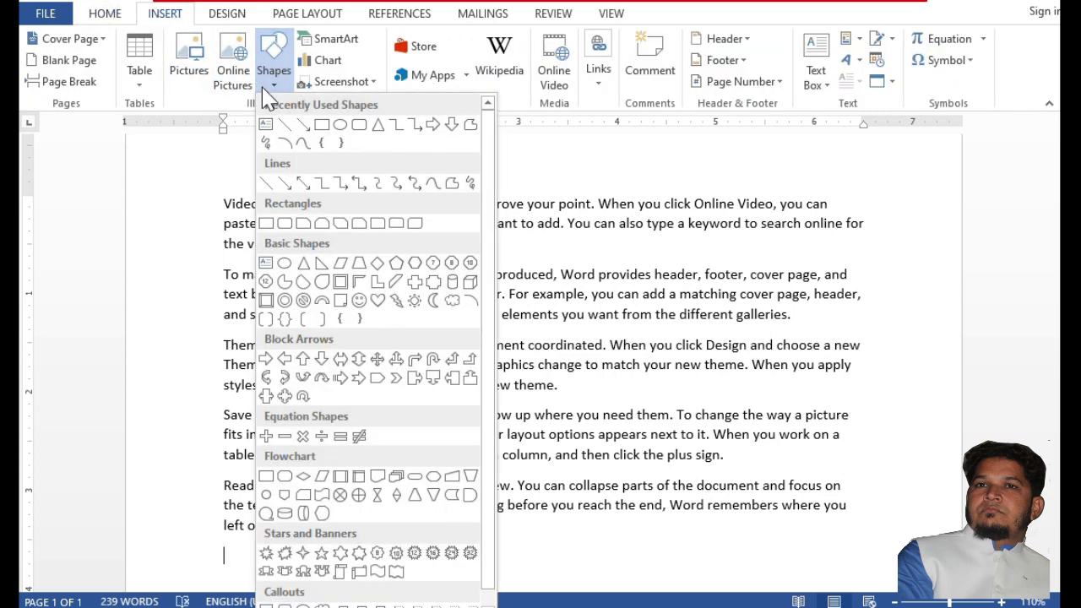
Draw a 1.87 x 1.96 inch blue isosceles triangle and move it near the right margin
left_click(382, 129)
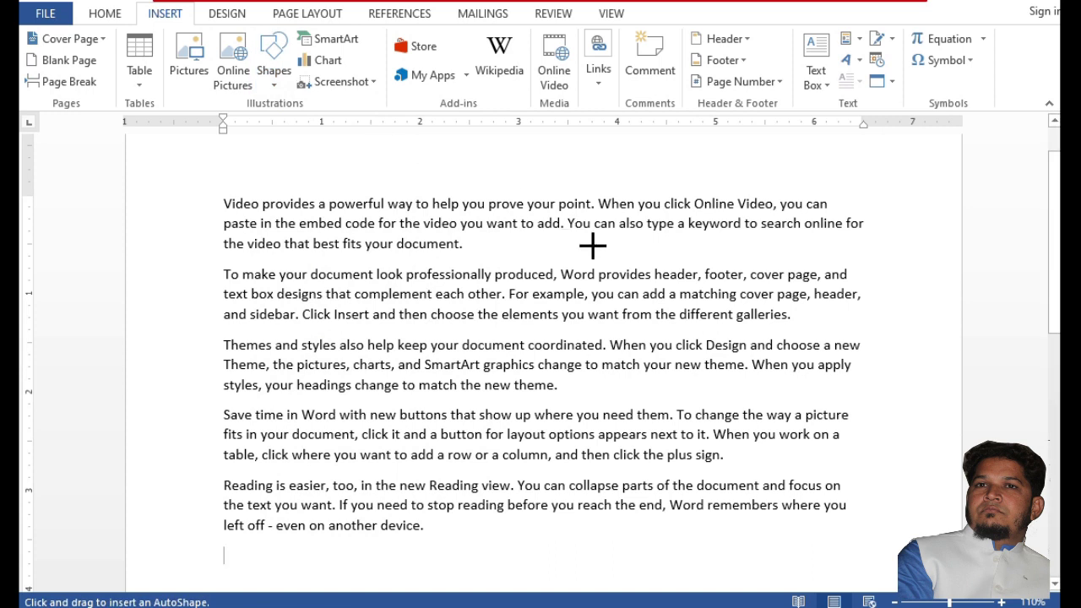
left_click_drag(589, 244, 788, 353)
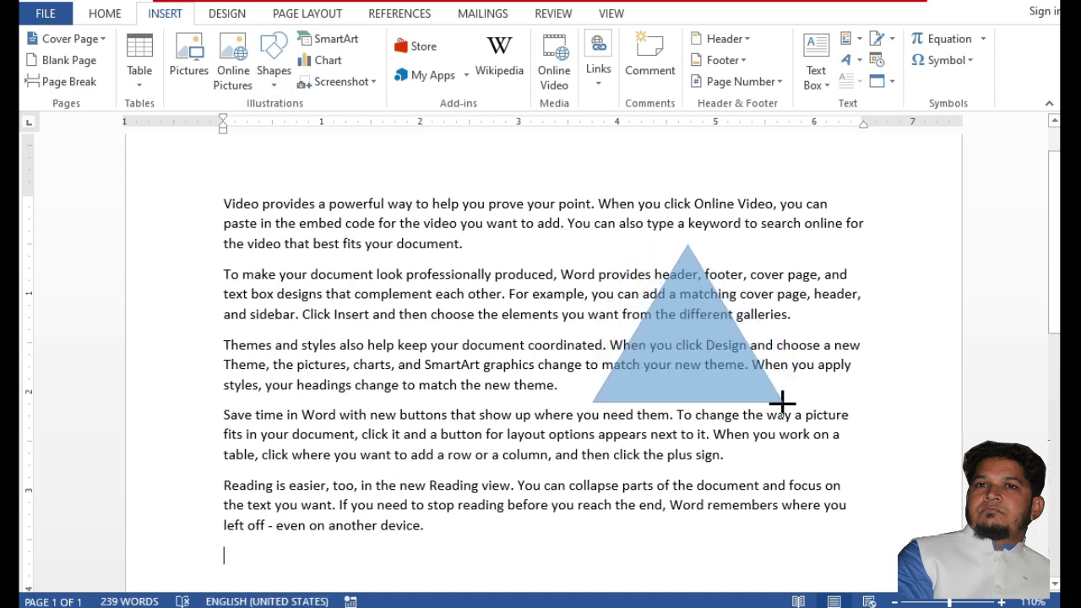
left_click_drag(782, 403, 784, 427)
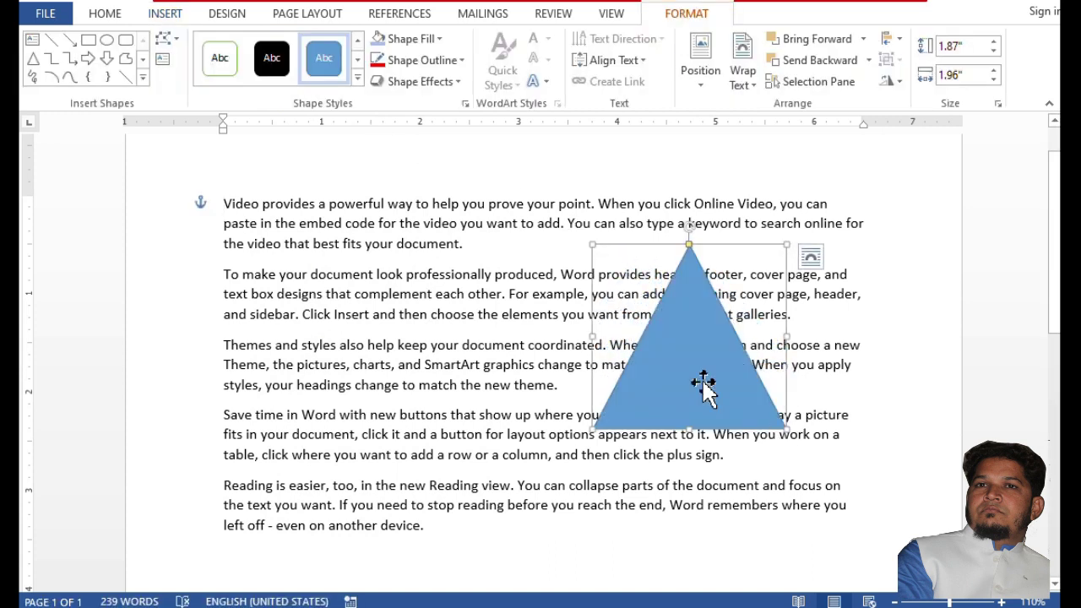
mouse_move(710, 350)
left_mouse_down()
mouse_move(771, 329)
mouse_move(779, 340)
left_mouse_up()
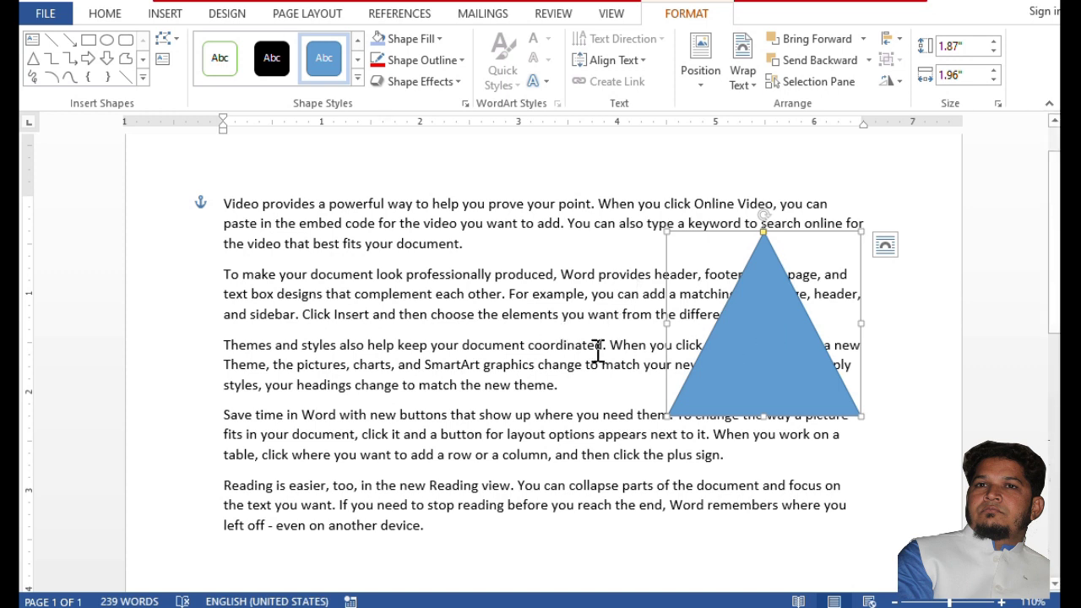
Try Square, Behind Text and In Front of Text wrapping on the triangle
left_click(743, 85)
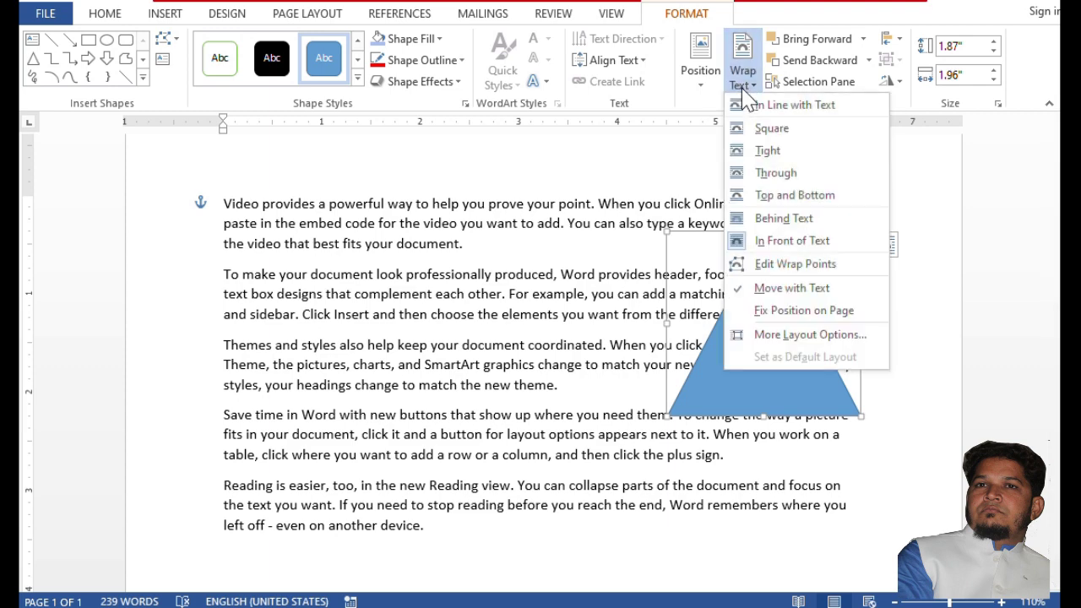
left_click(751, 128)
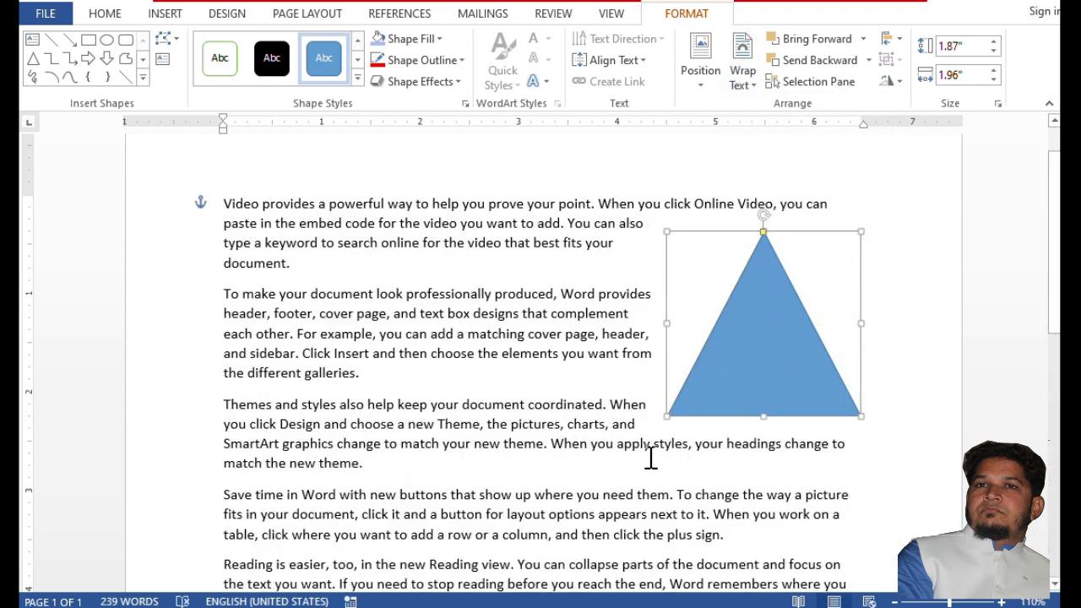
left_click(650, 457)
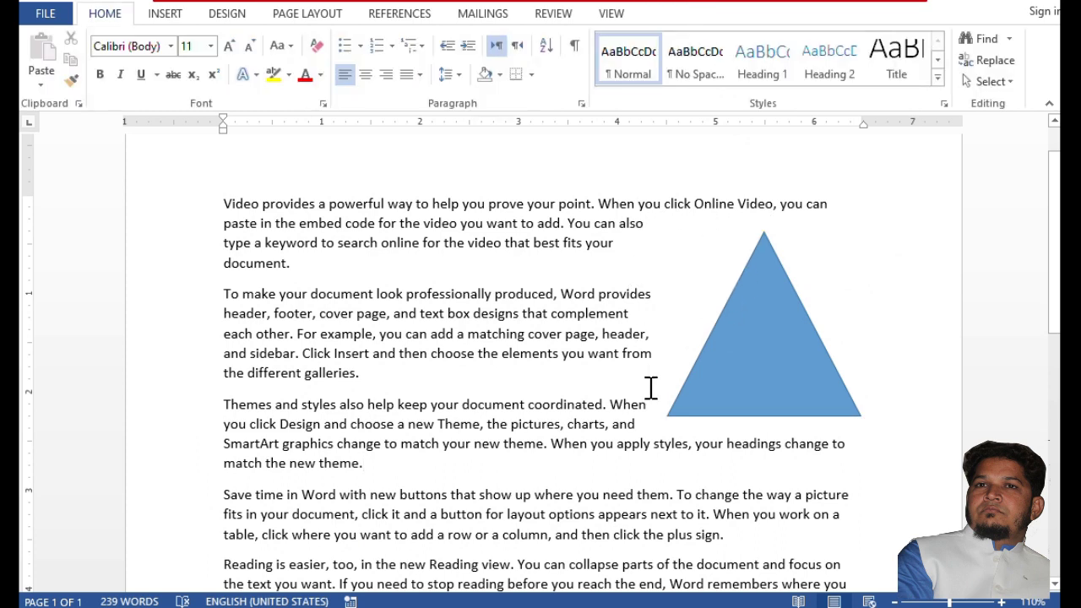
left_click(755, 388)
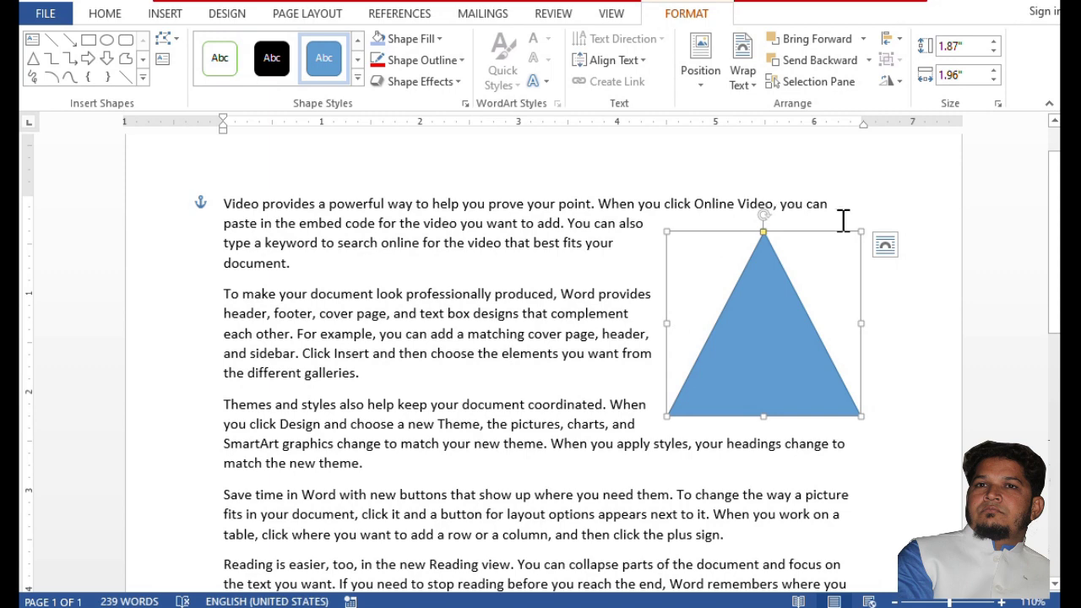
left_click(743, 80)
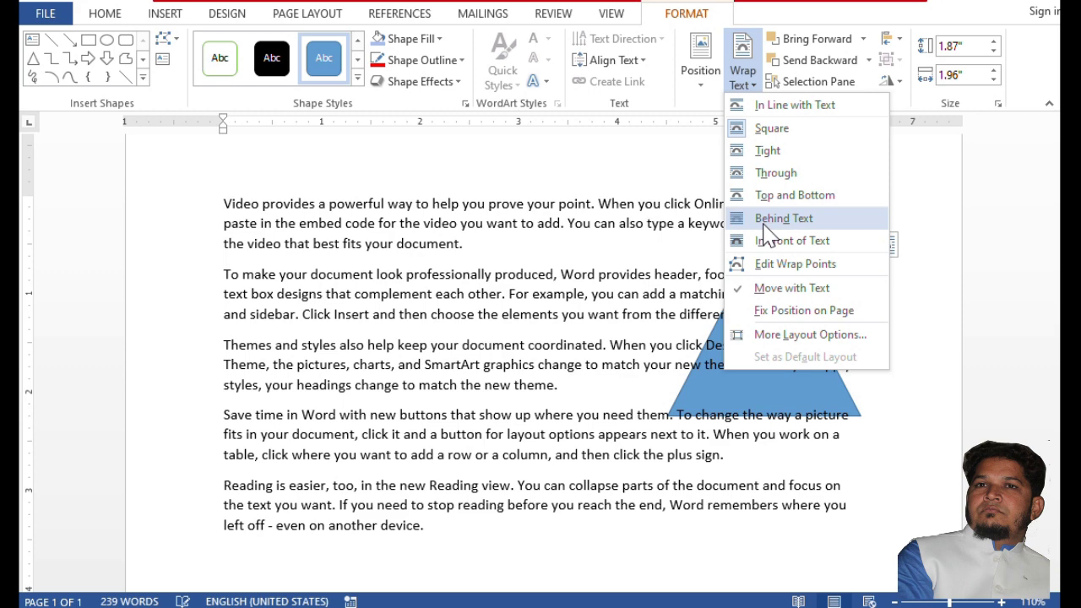
left_click(763, 223)
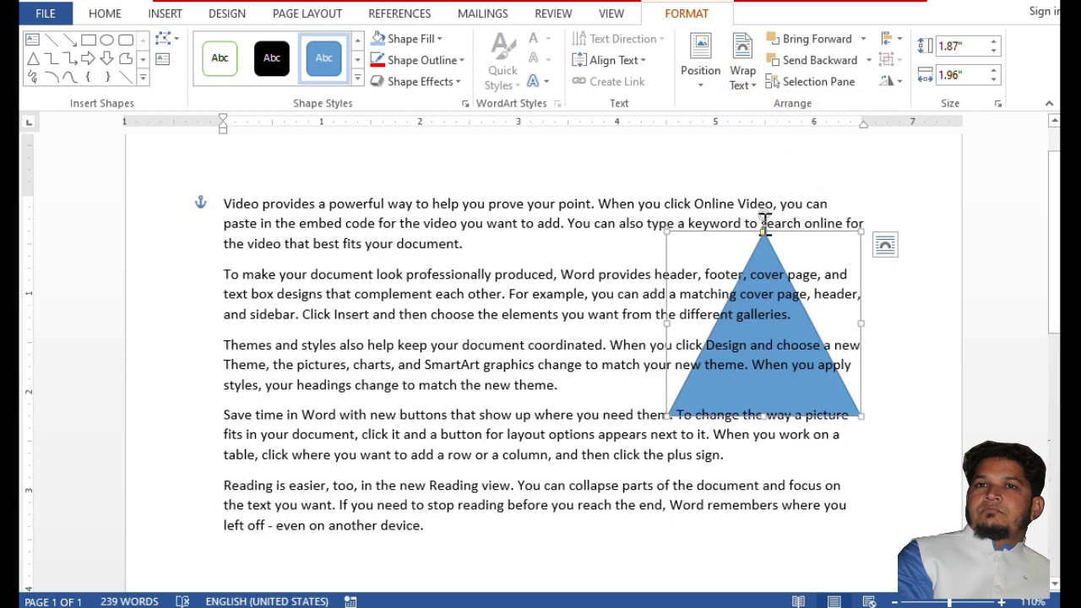
left_click(743, 85)
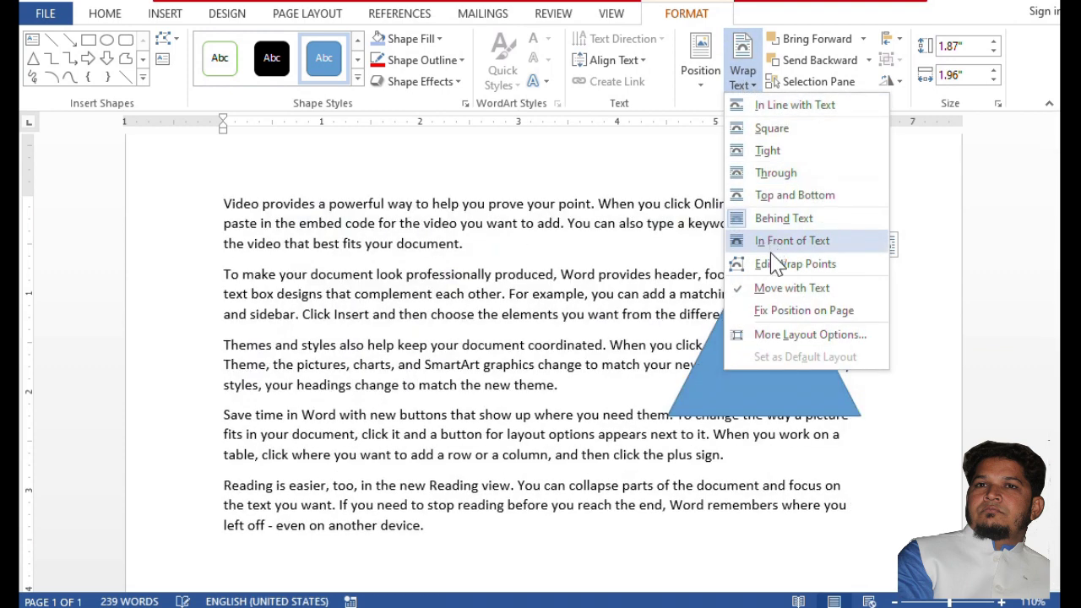
left_click(785, 244)
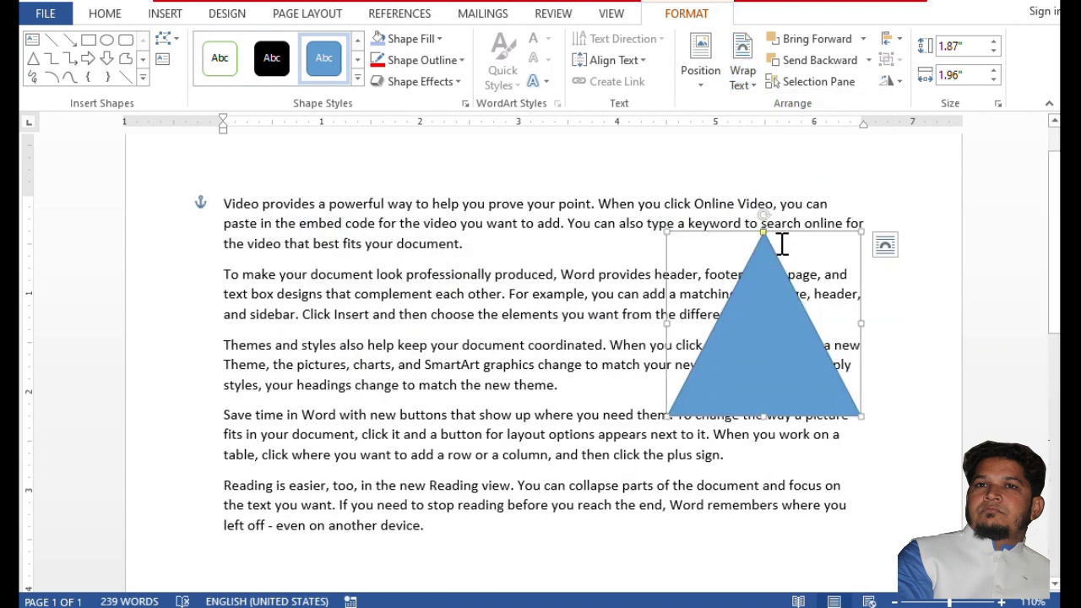
Set Square wrapping and move the triangle to the right margin beside the text
left_click_drag(762, 327, 548, 323)
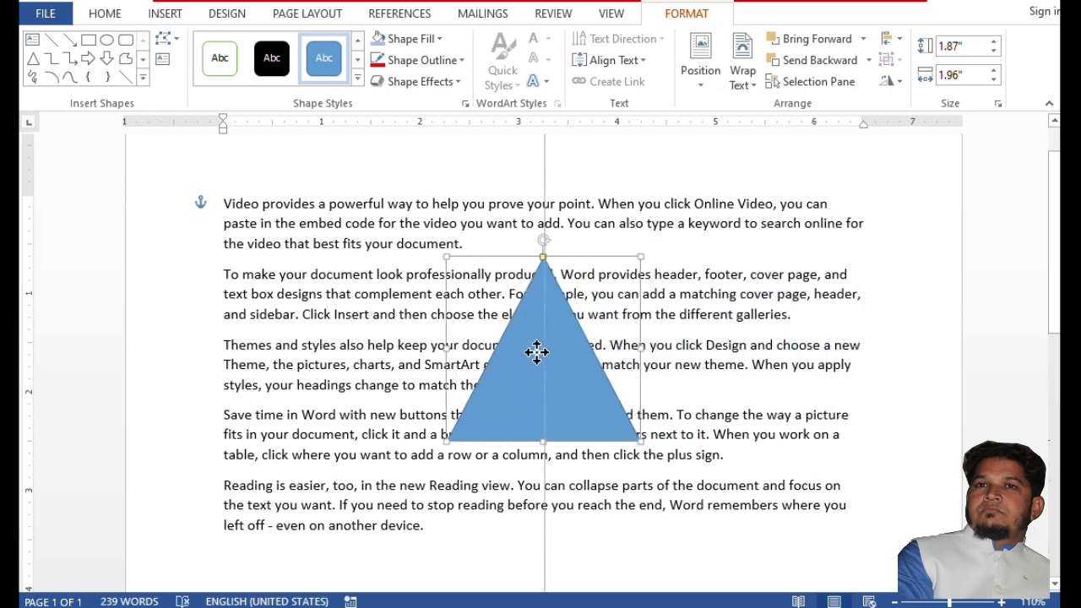
left_click(748, 78)
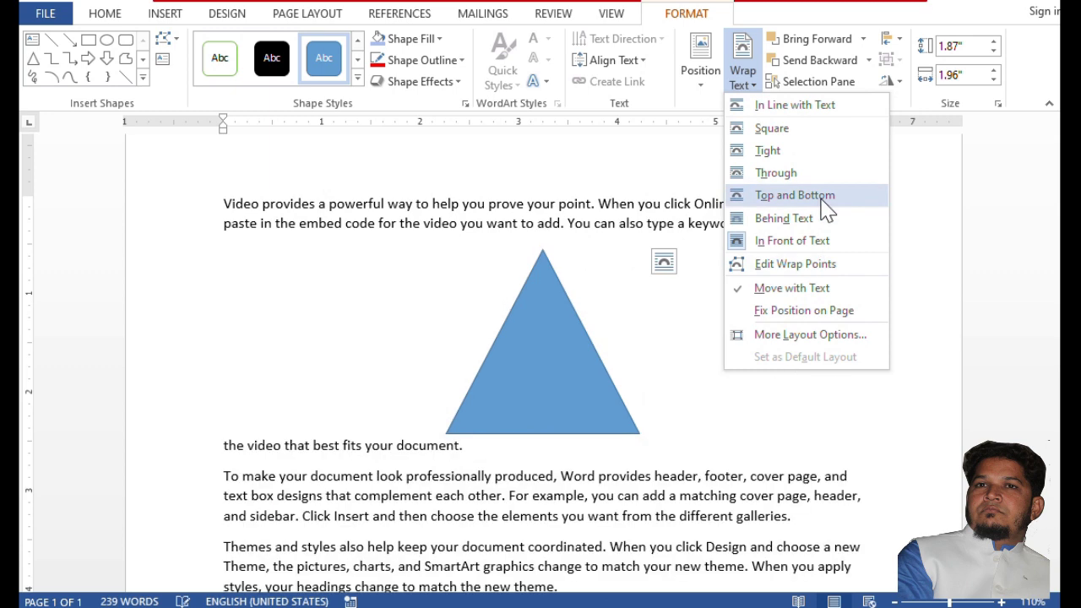
left_click(813, 131)
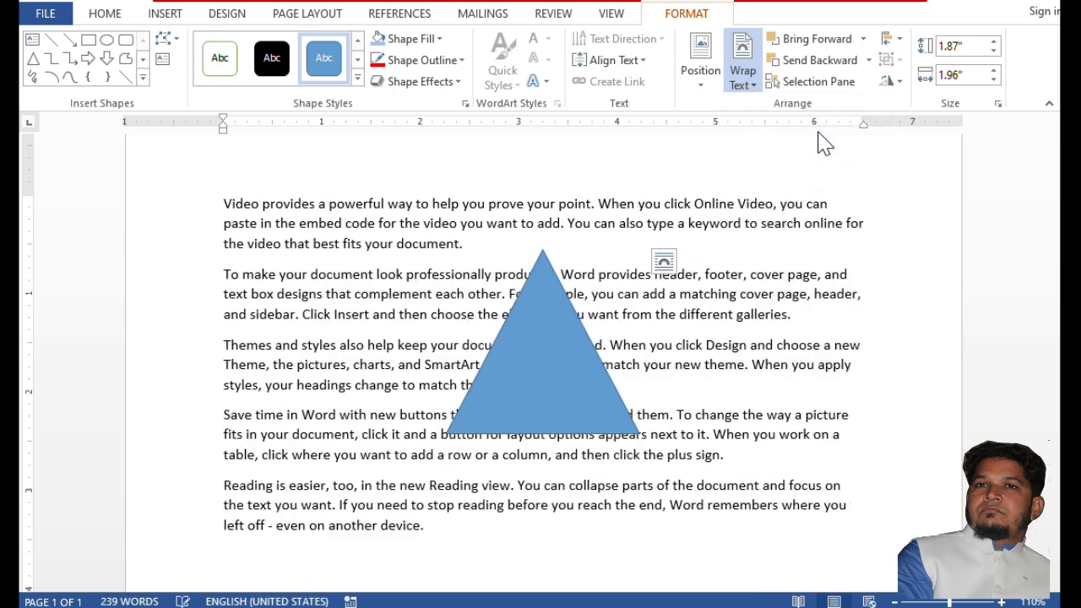
left_click_drag(545, 388, 773, 405)
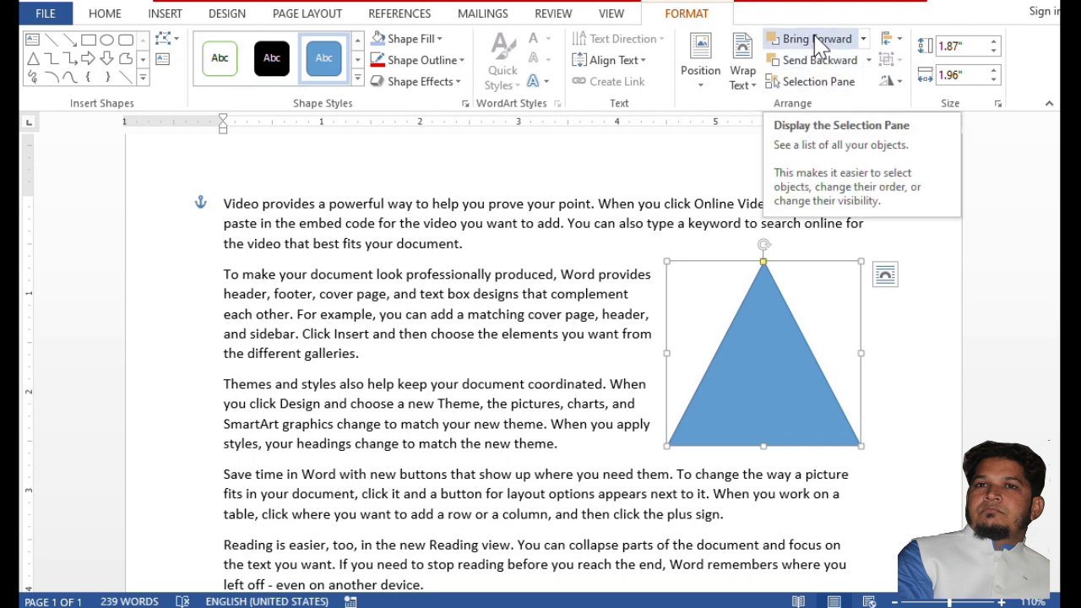
Draw a black-styled rectangle across the triangle and test Send Backward and Bring Forward
left_click(88, 39)
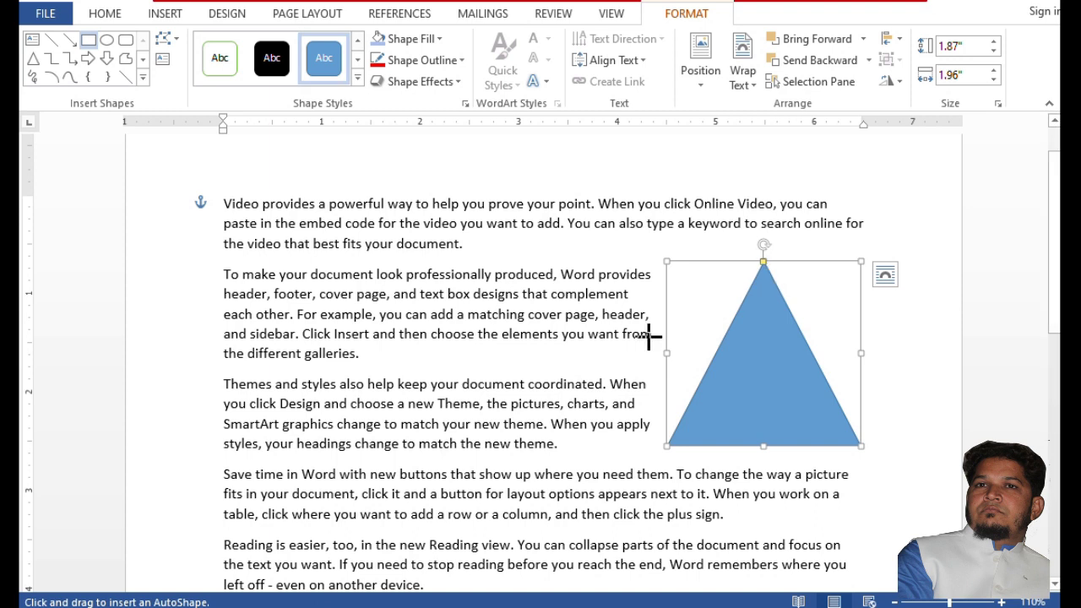
mouse_move(644, 336)
left_mouse_down()
mouse_move(878, 428)
mouse_move(890, 419)
left_mouse_up()
left_click(288, 72)
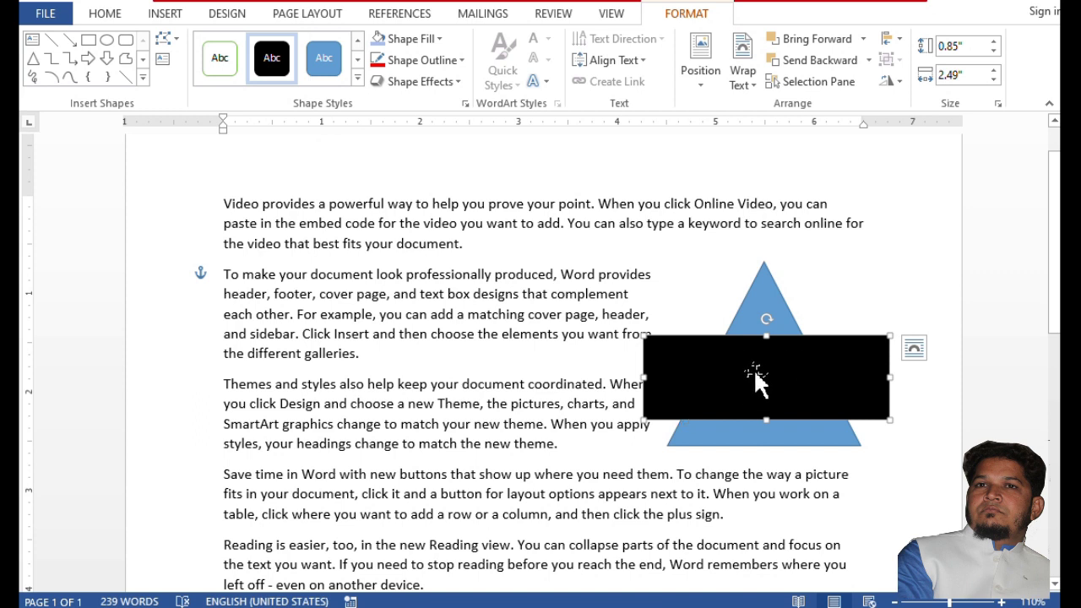
left_click(828, 61)
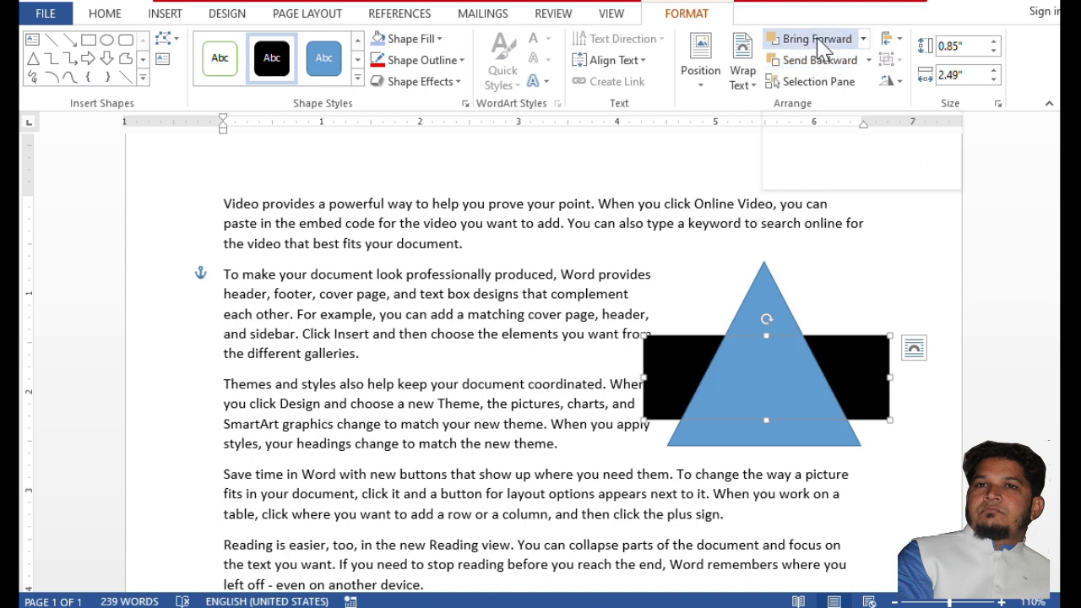
left_click(821, 48)
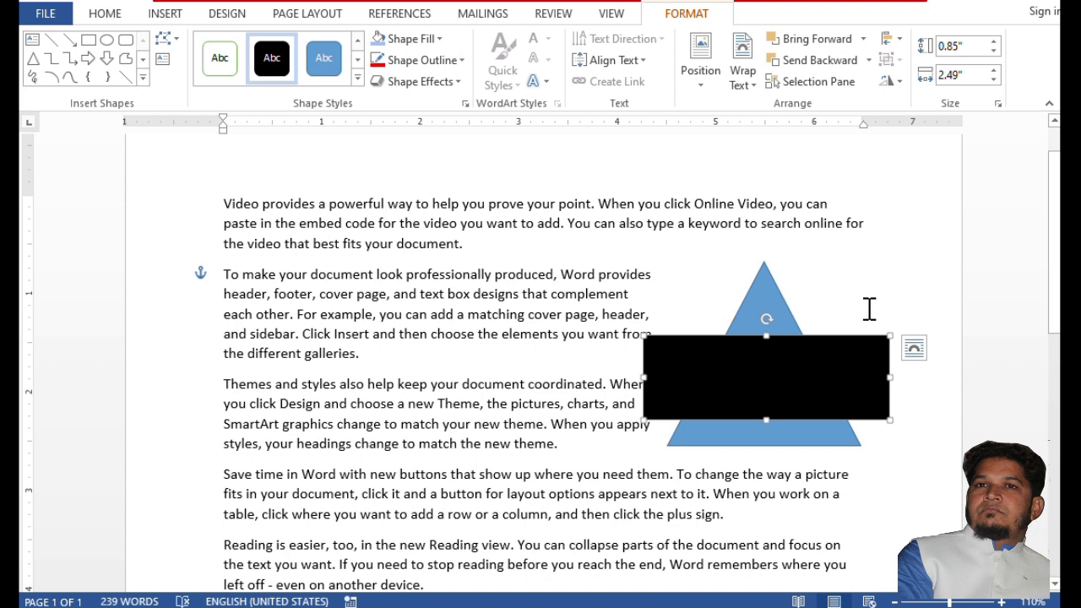
Flip the rectangle vertically, then select and delete all text and shapes
left_click(895, 83)
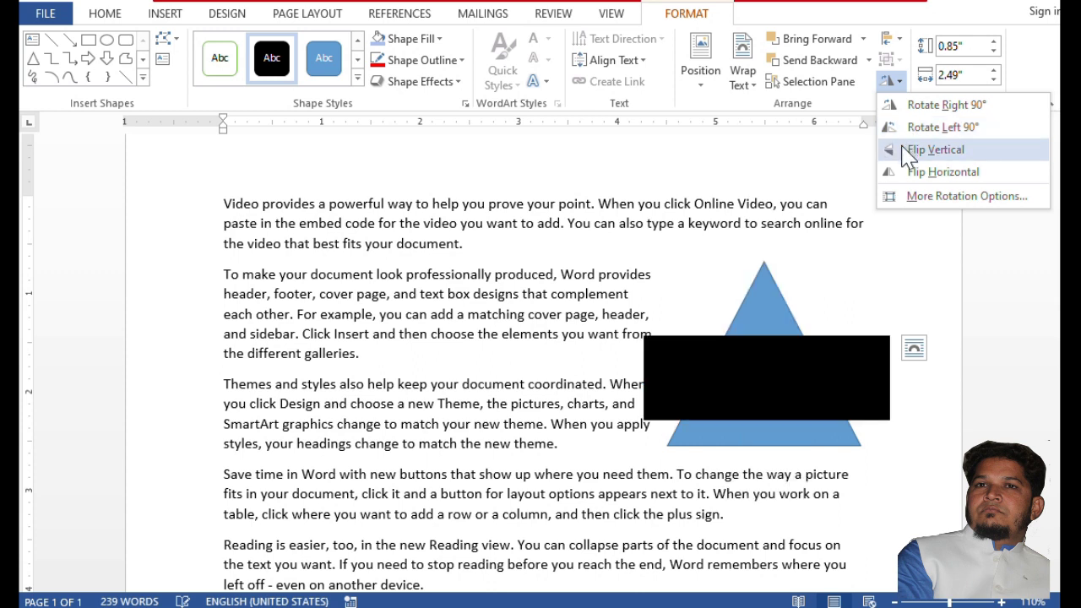
left_click(906, 151)
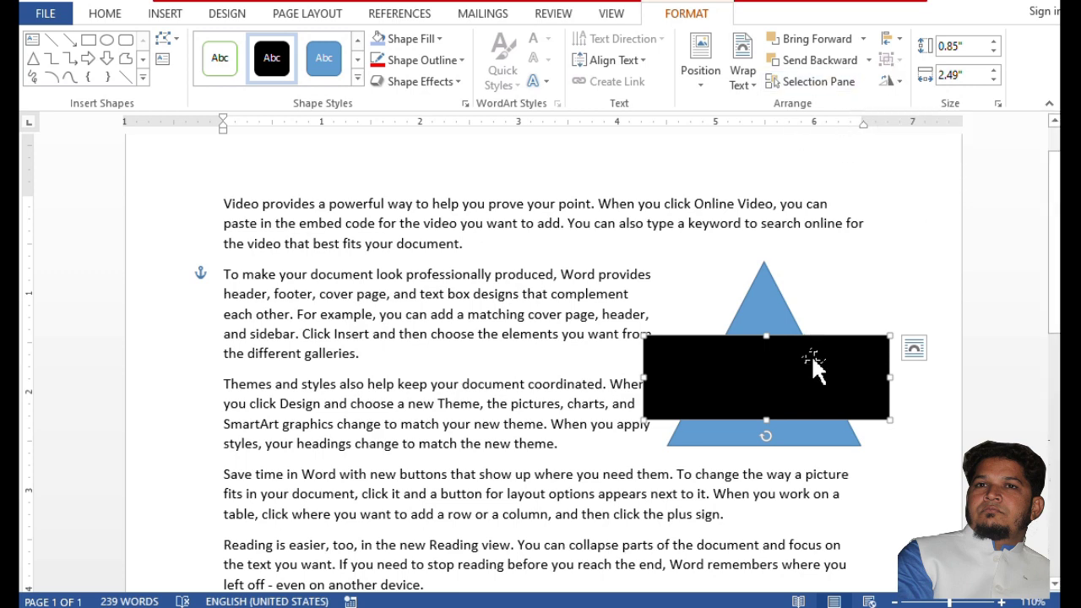
key("ctrl+a")
key("Delete")
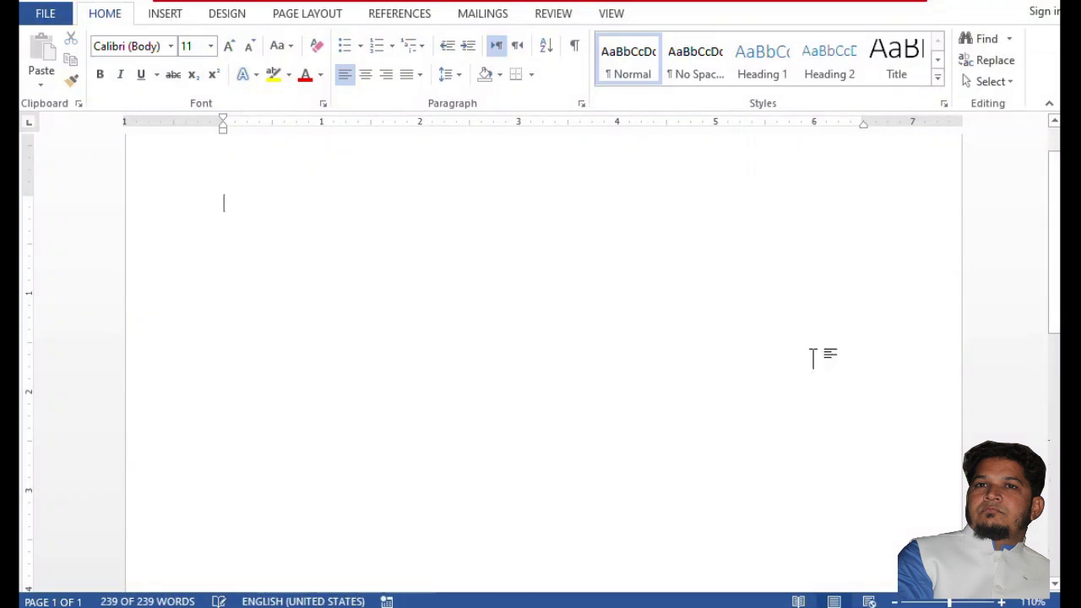
Draw a rectangle near the page centre and duplicate it into a narrow strip on its left
left_click(182, 19)
left_click(273, 76)
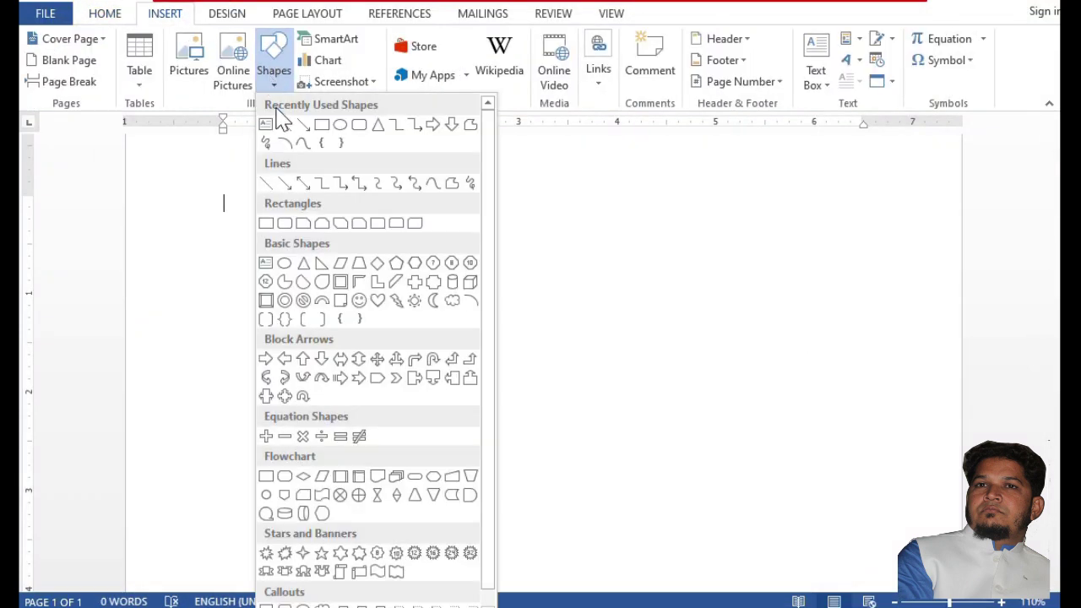
left_click(320, 125)
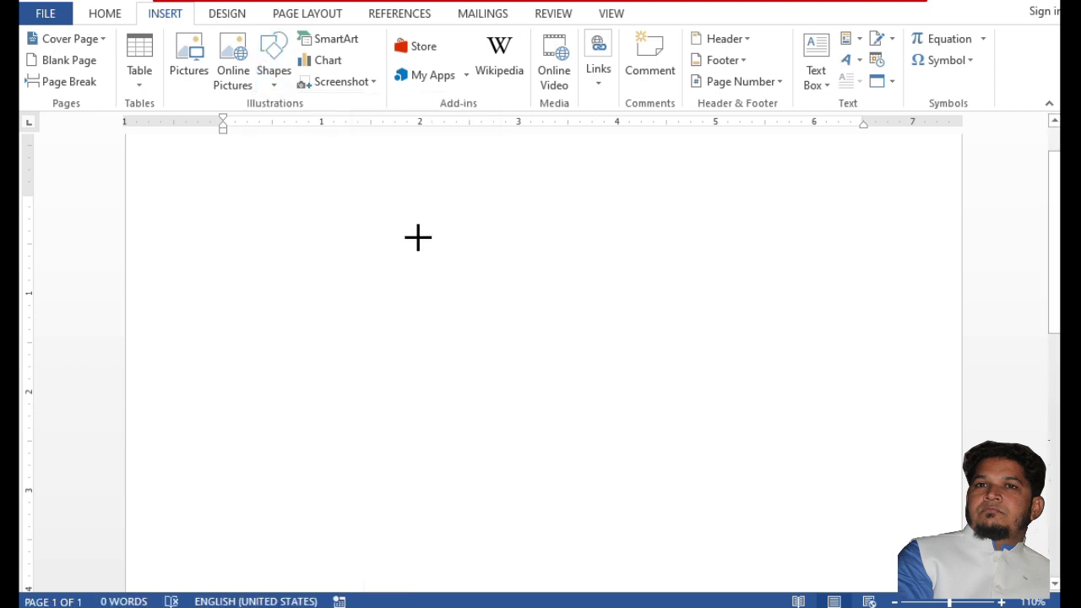
left_click_drag(418, 238, 779, 319)
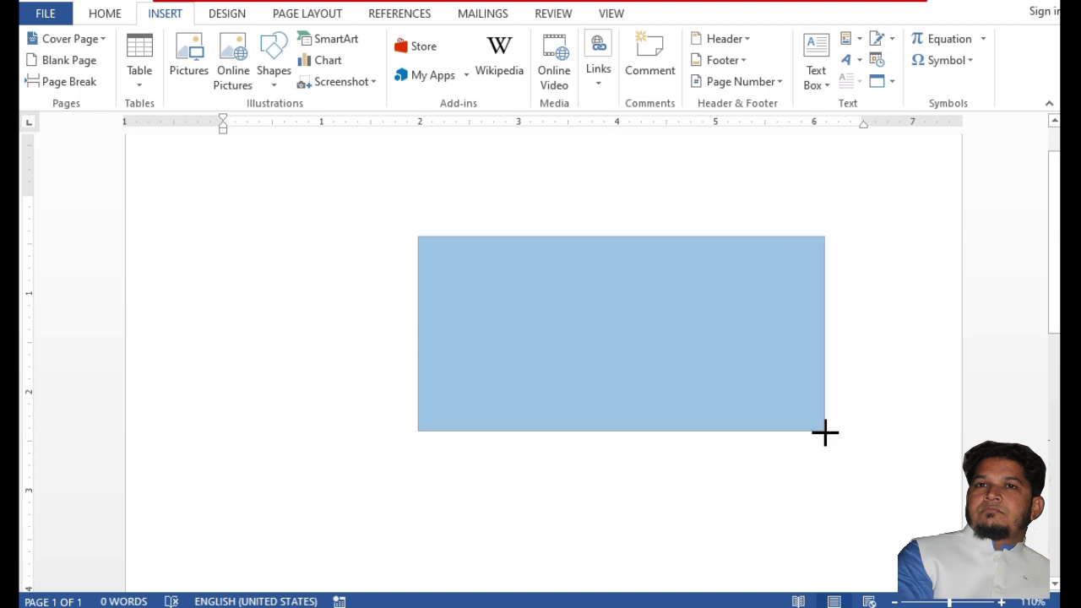
left_click_drag(779, 319, 826, 432)
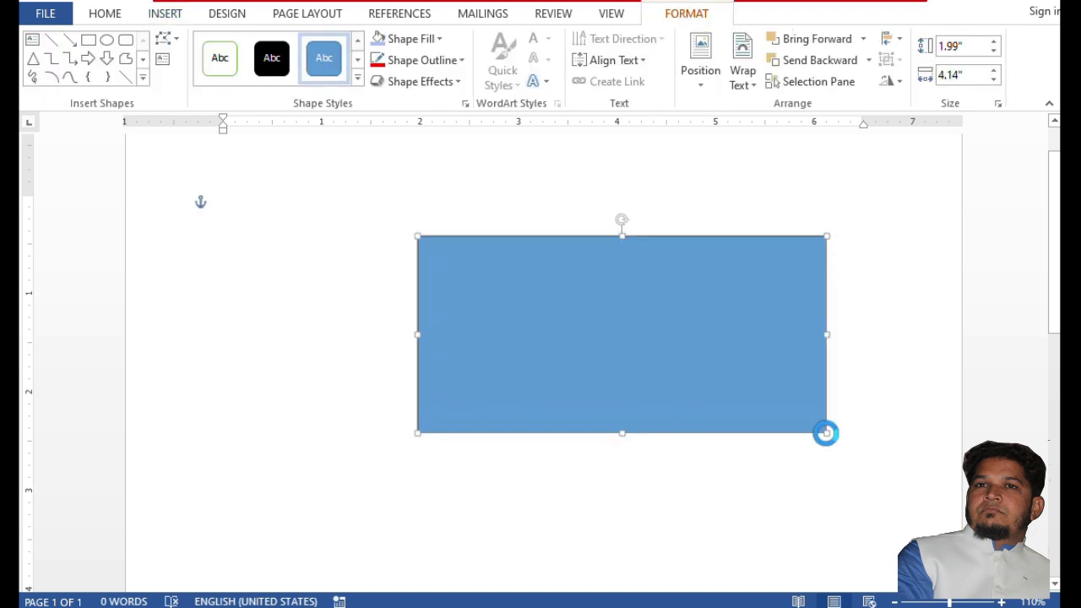
key("ctrl+v")
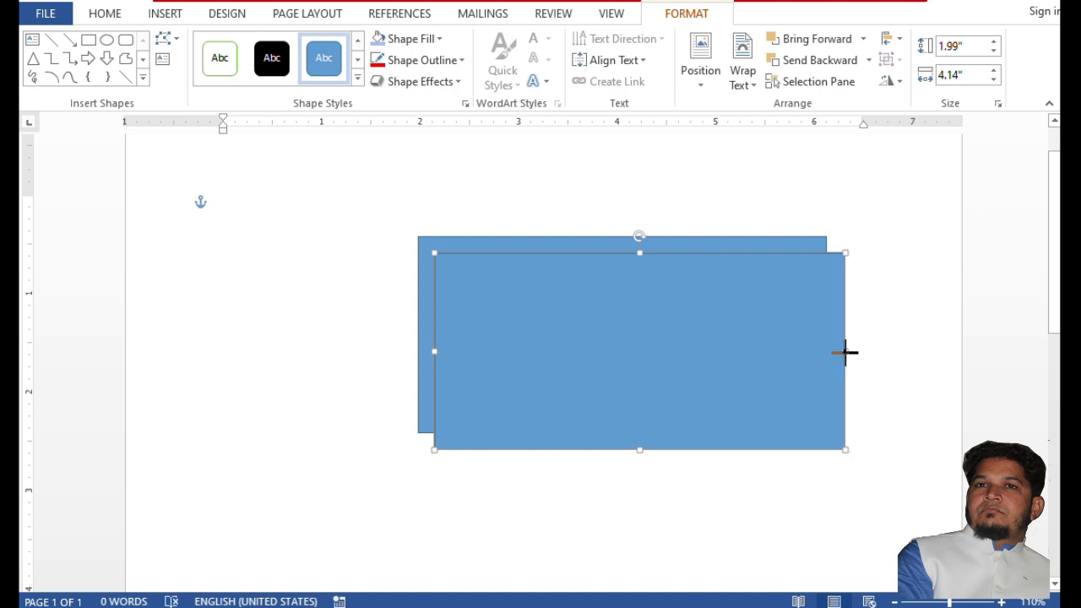
mouse_move(843, 352)
left_mouse_down()
mouse_move(524, 351)
mouse_move(373, 317)
mouse_move(402, 317)
left_mouse_up()
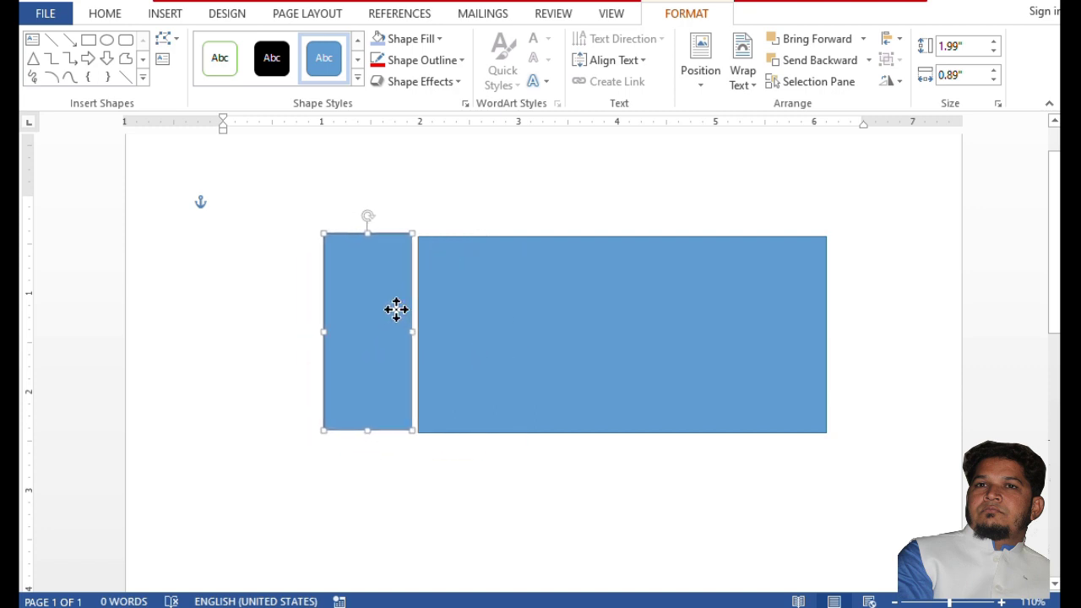
Fill the wide rectangle green and give the narrow strip the white-fill, thin-outline style
left_click(613, 293)
left_click(435, 42)
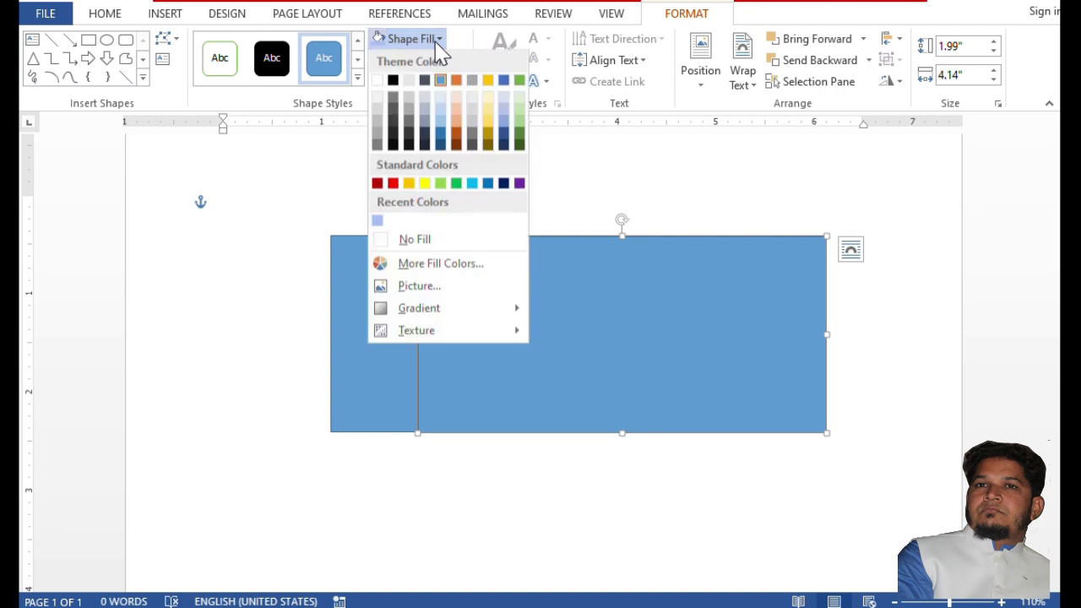
left_click(460, 191)
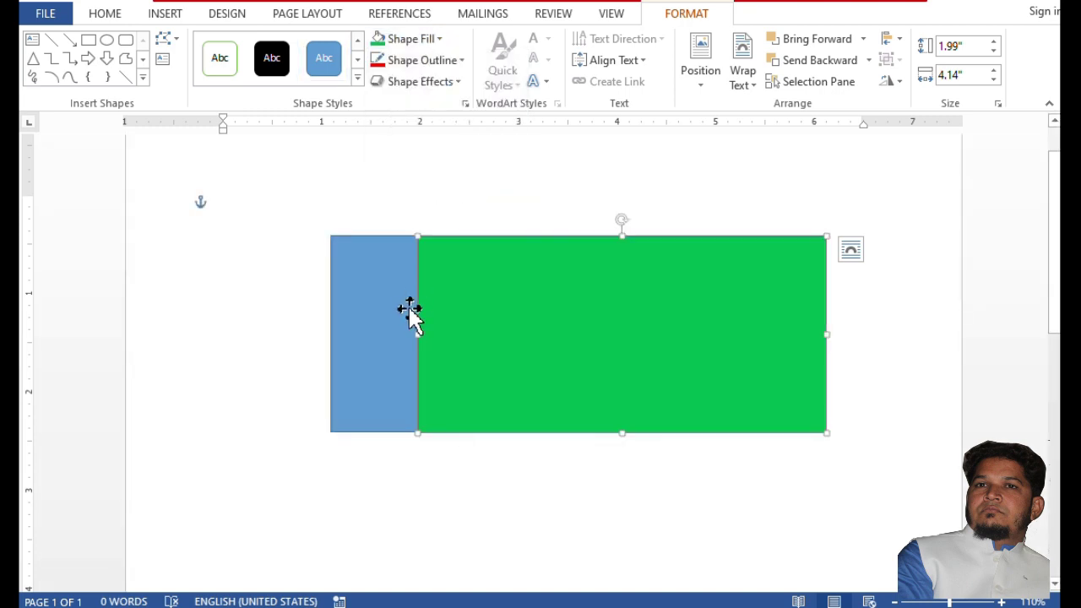
left_click(388, 314)
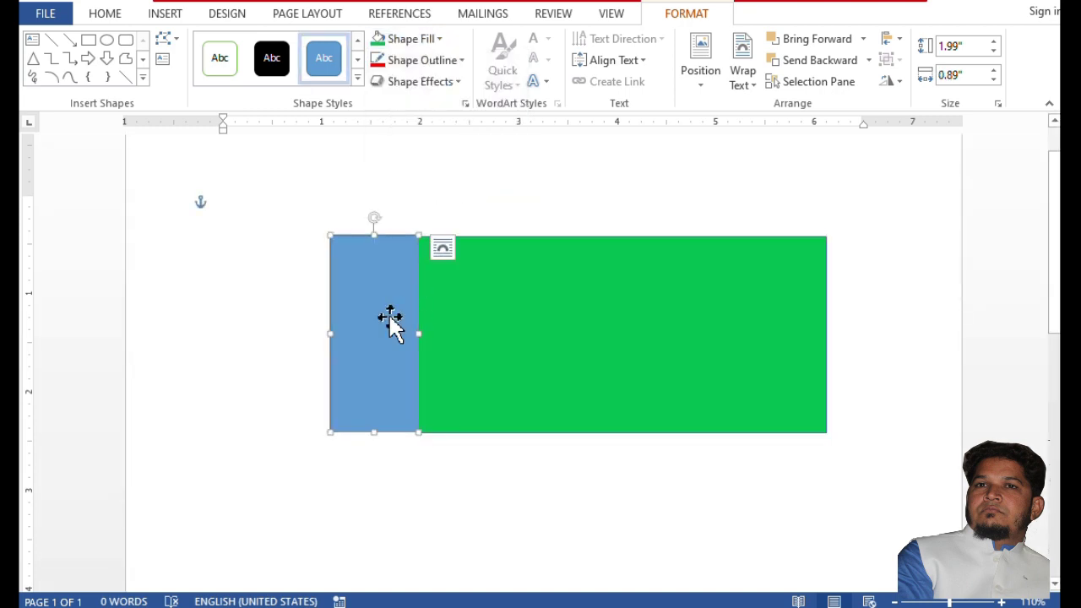
left_click(213, 74)
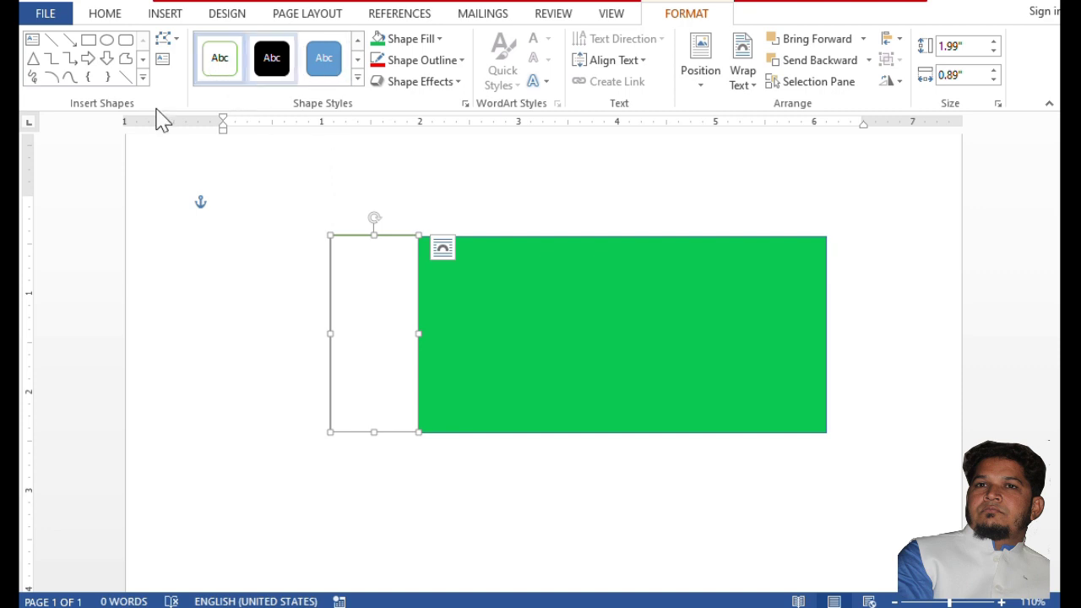
left_click(143, 77)
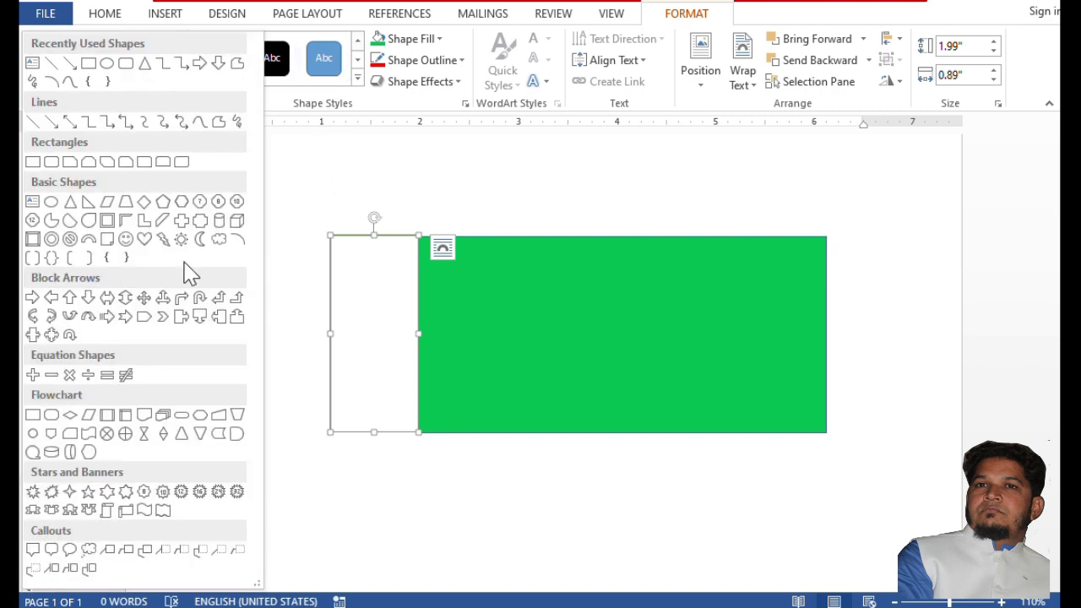
left_click(201, 239)
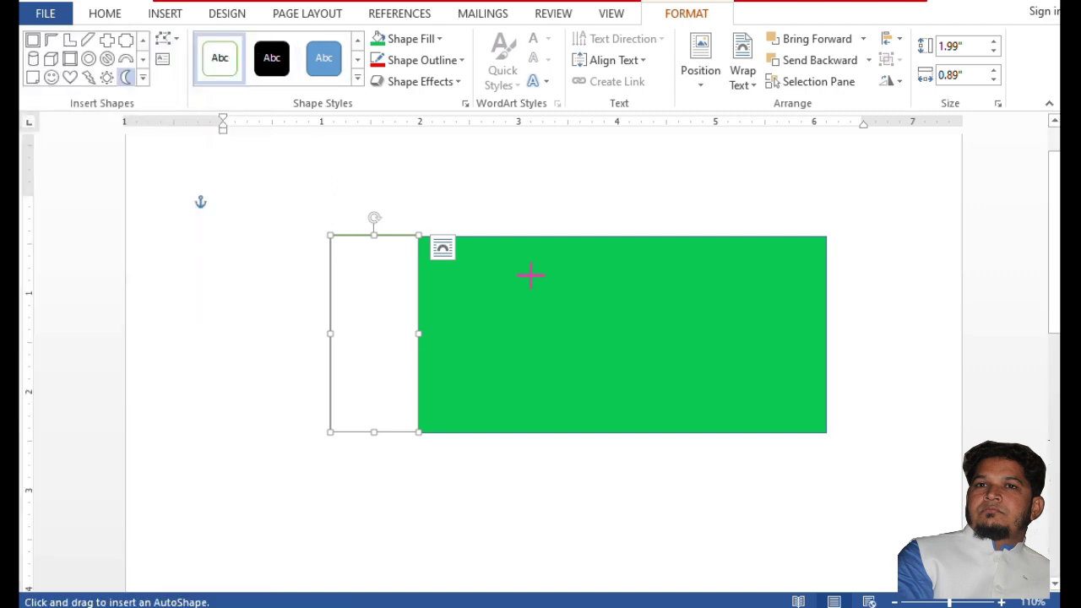
Draw a crescent on the green rectangle with white fill and white outline
left_click_drag(532, 272, 656, 411)
left_click(422, 41)
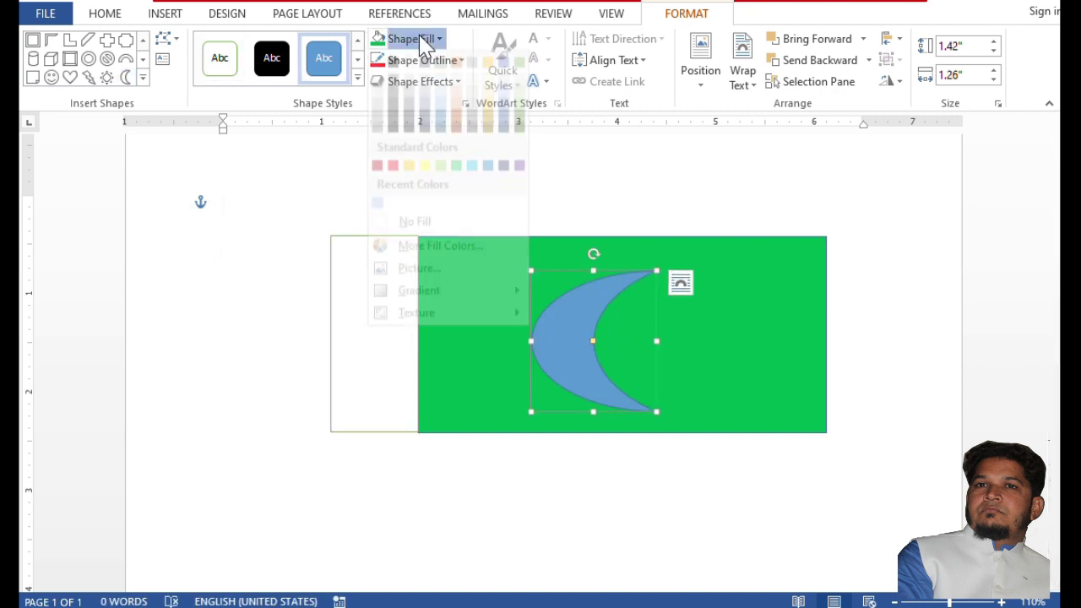
left_click(379, 81)
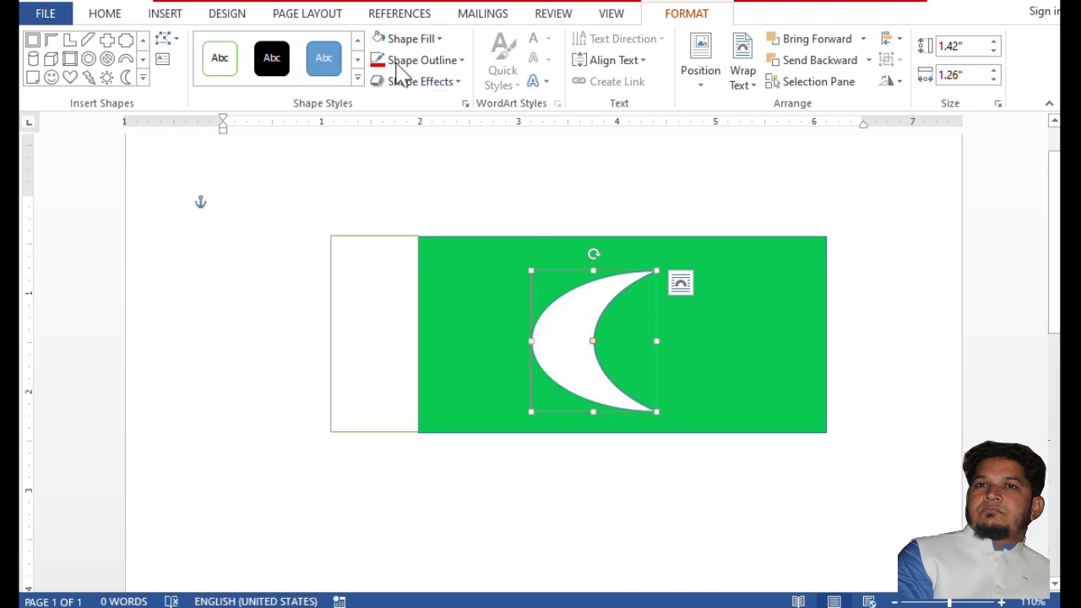
left_click(413, 61)
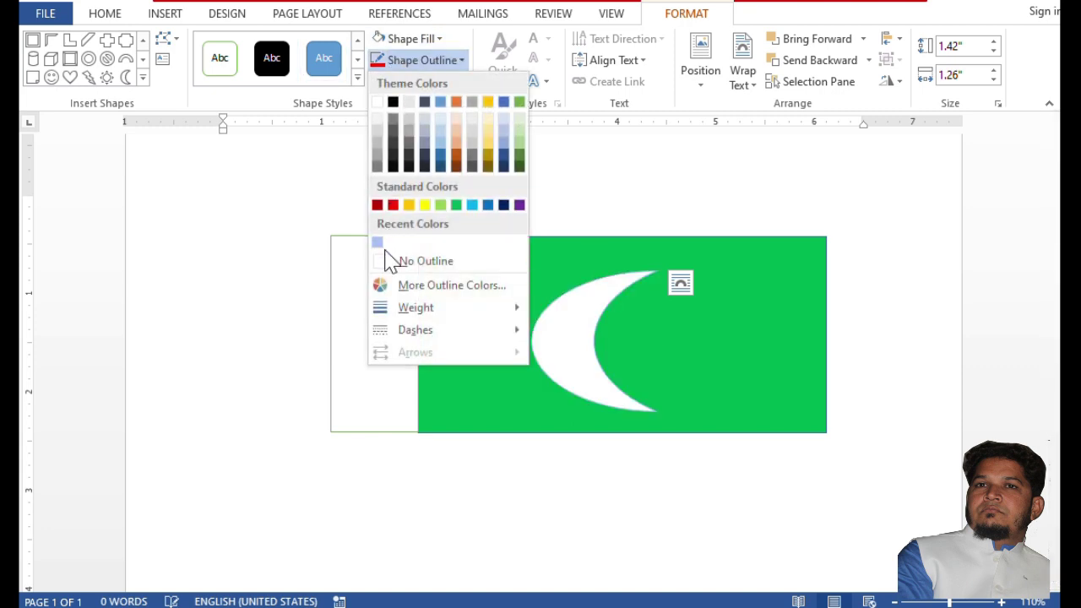
left_click(378, 102)
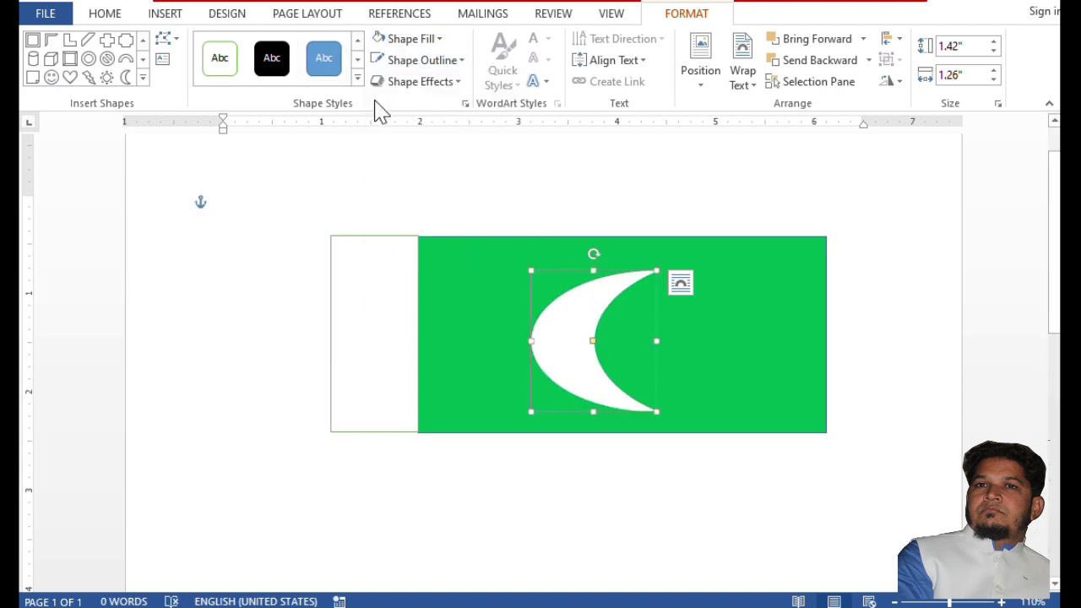
Draw a five-point star and place it just right of the crescent
left_click(143, 77)
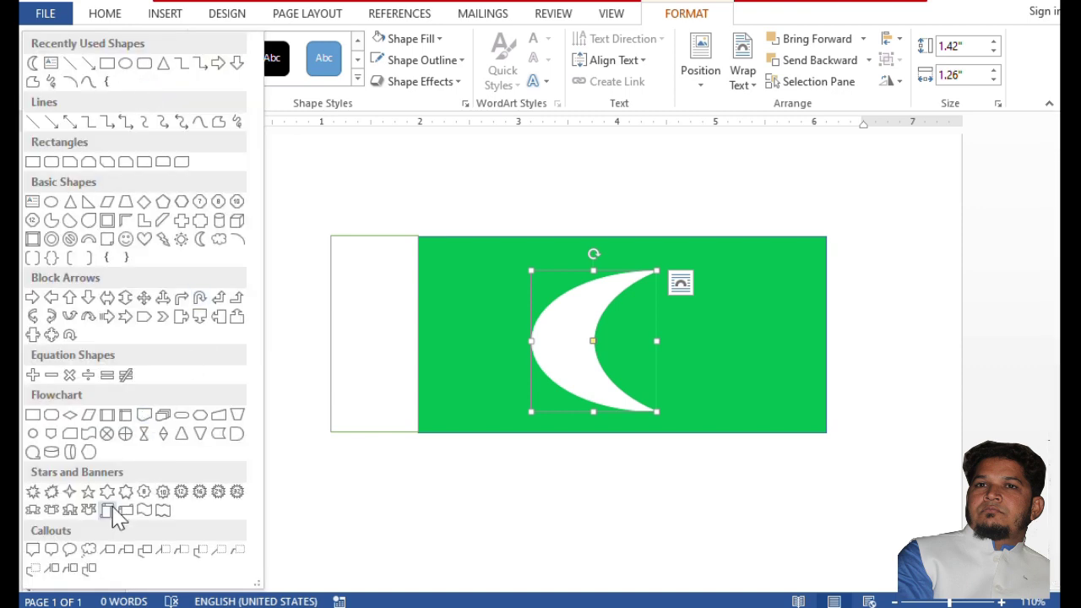
left_click(87, 492)
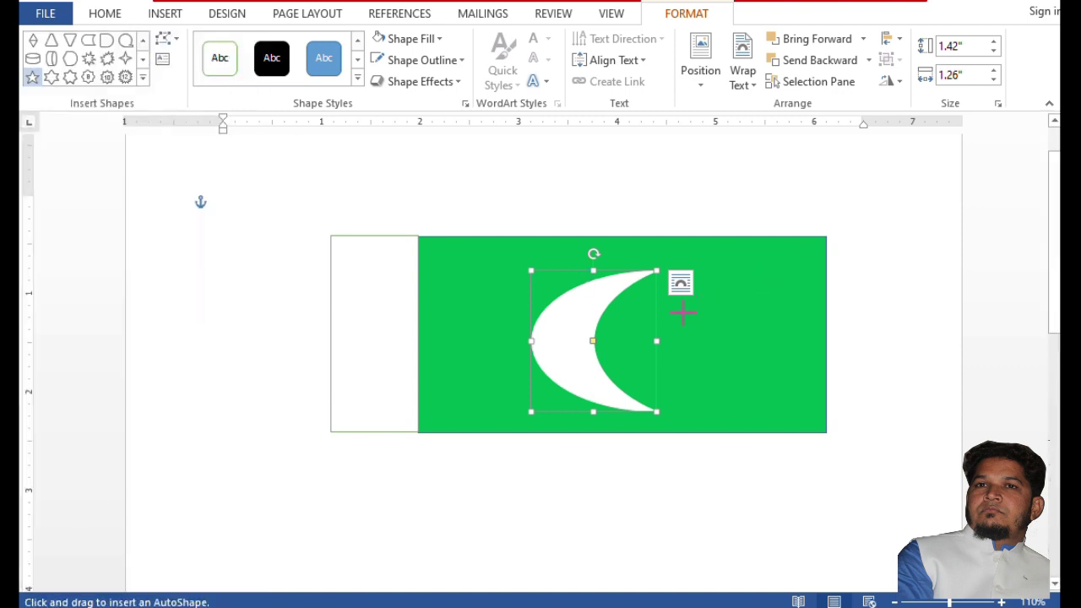
left_click_drag(684, 310, 772, 405)
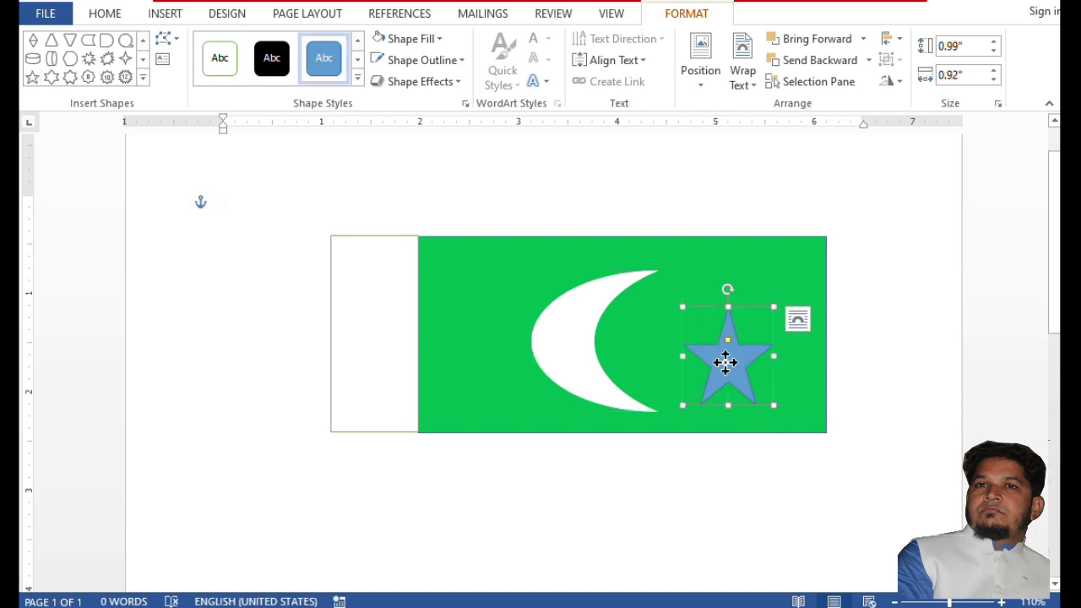
left_click_drag(721, 363, 668, 342)
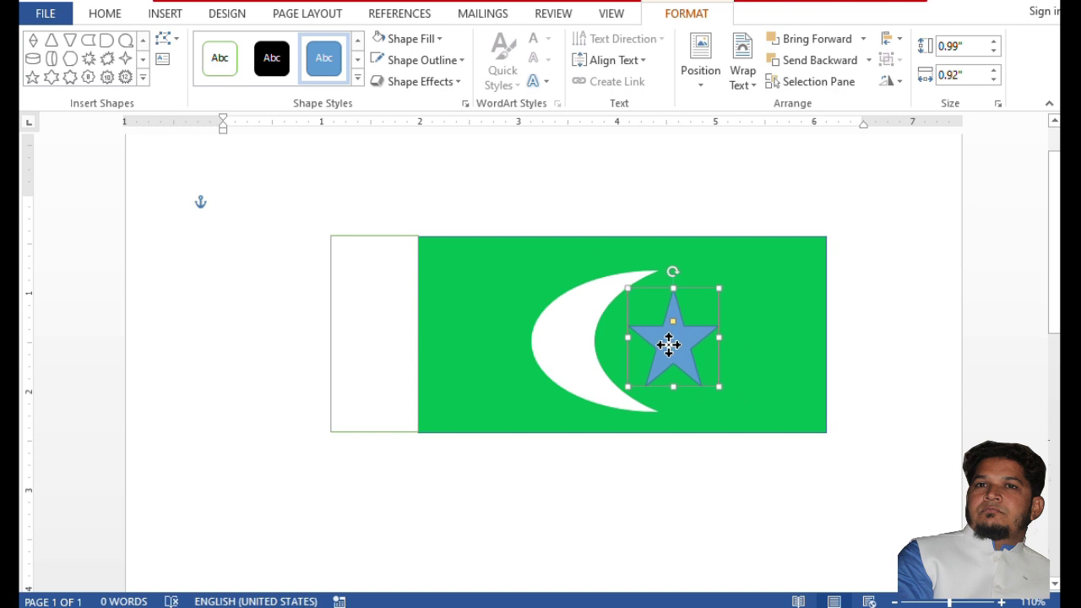
left_click(575, 353)
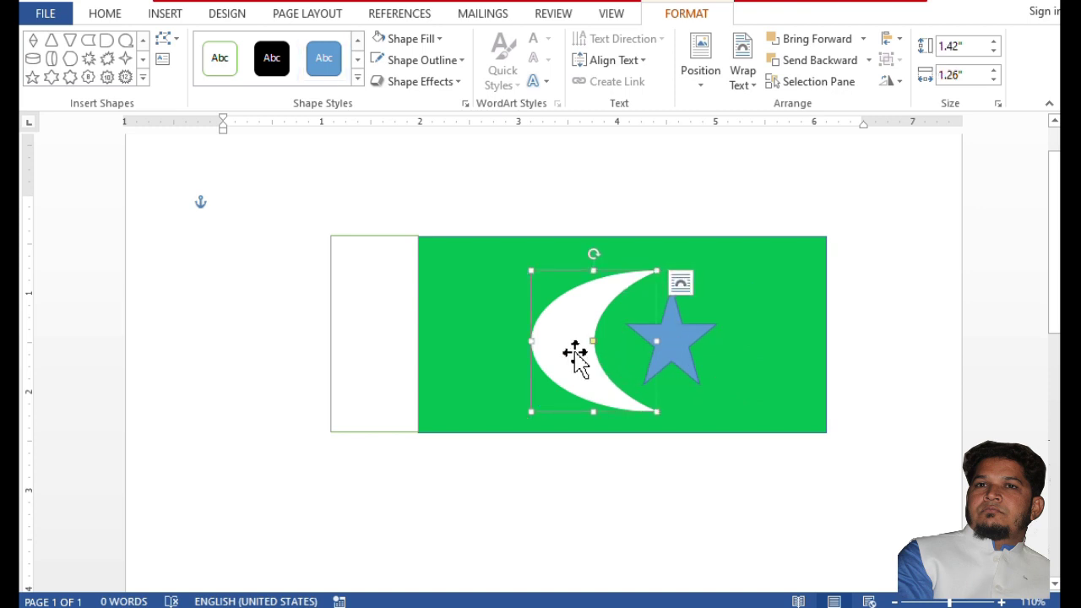
Copy the crescent's white fill and outline onto the star with Format Painter
left_click(119, 24)
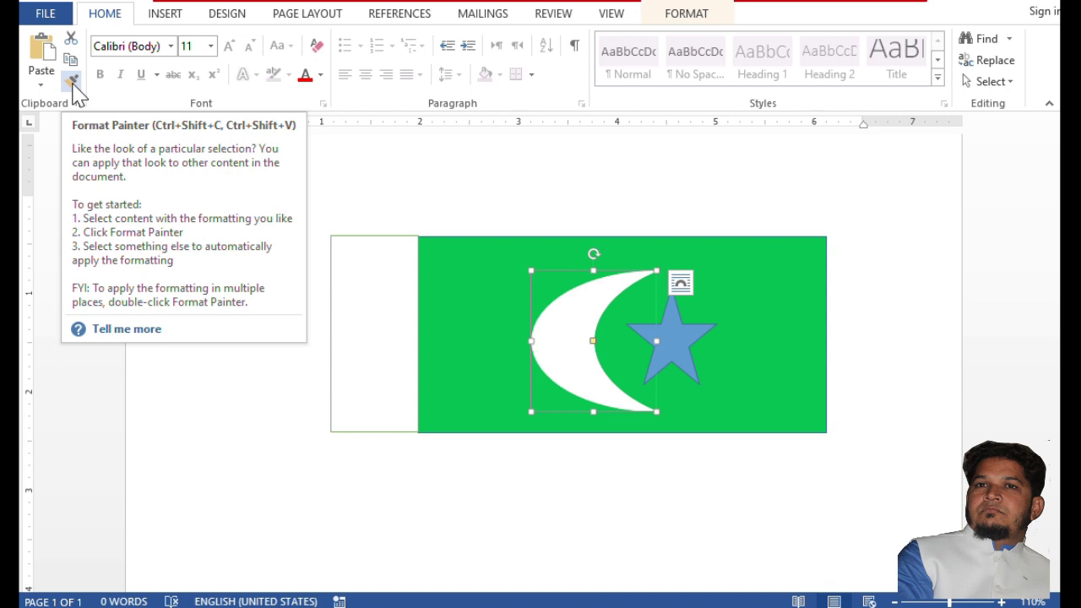
left_click(73, 80)
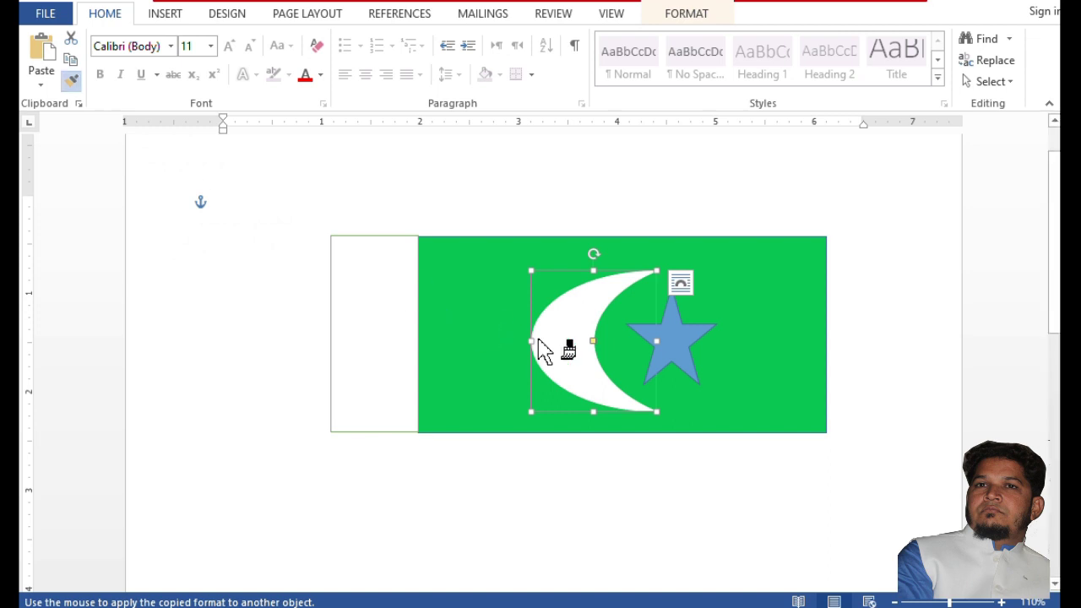
left_click(673, 342)
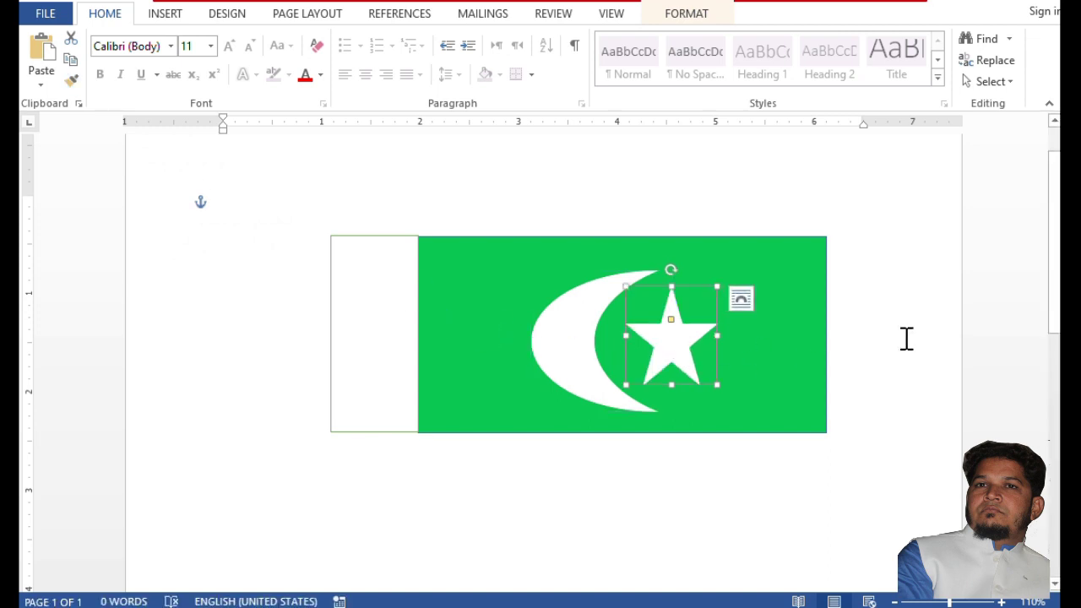
left_click(706, 17)
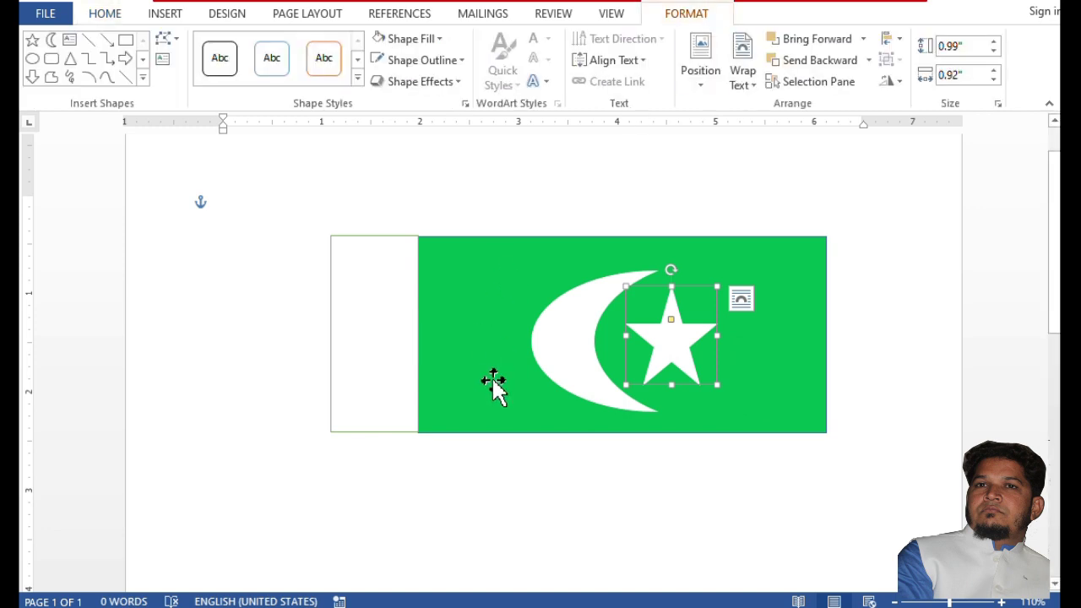
left_click(544, 418)
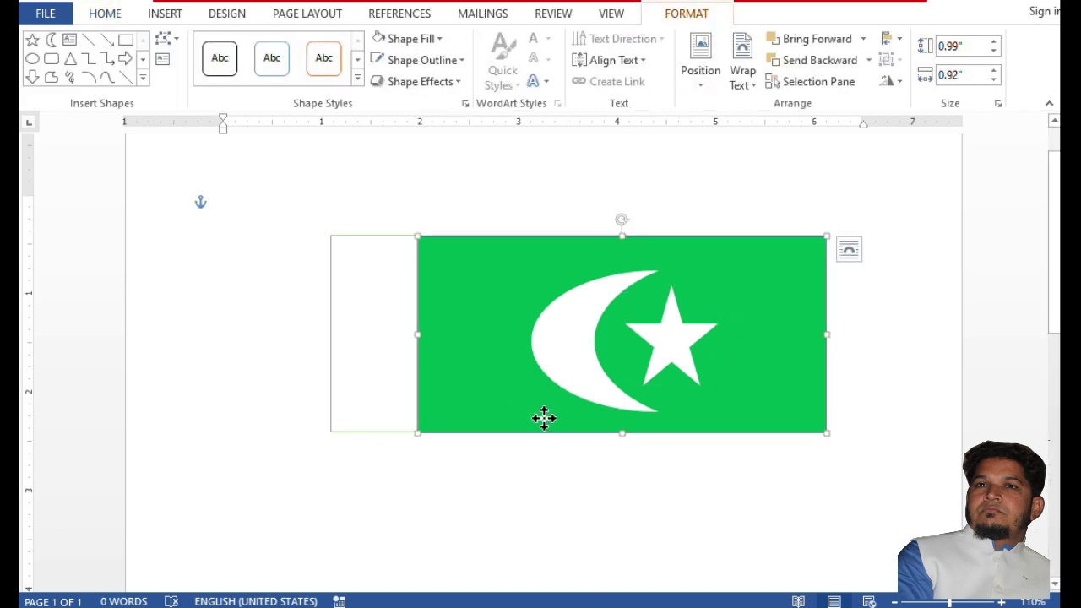
left_click_drag(544, 418, 543, 293)
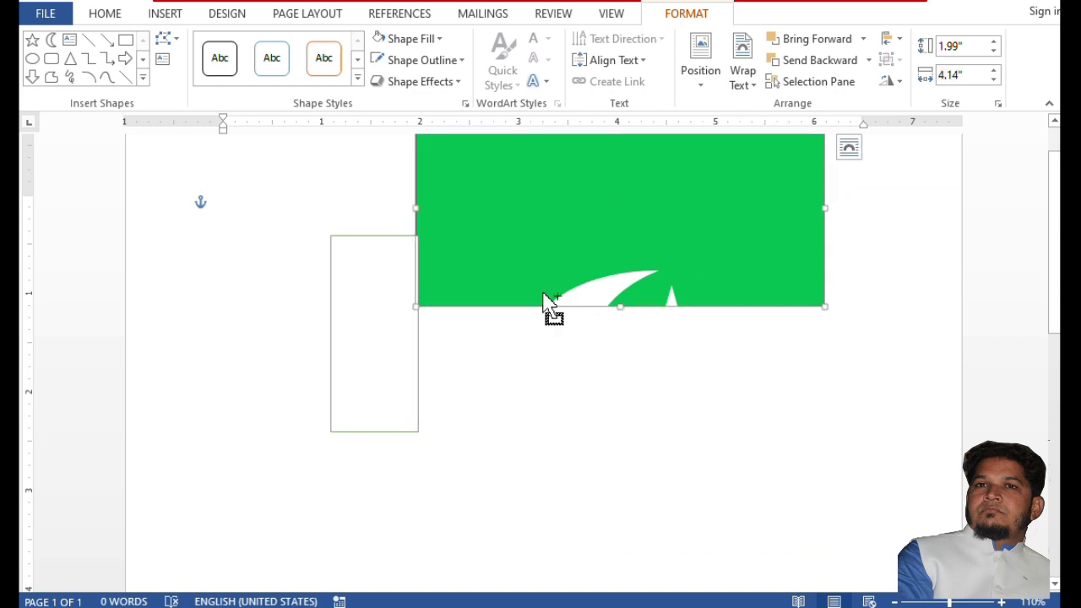
key("ctrl+z")
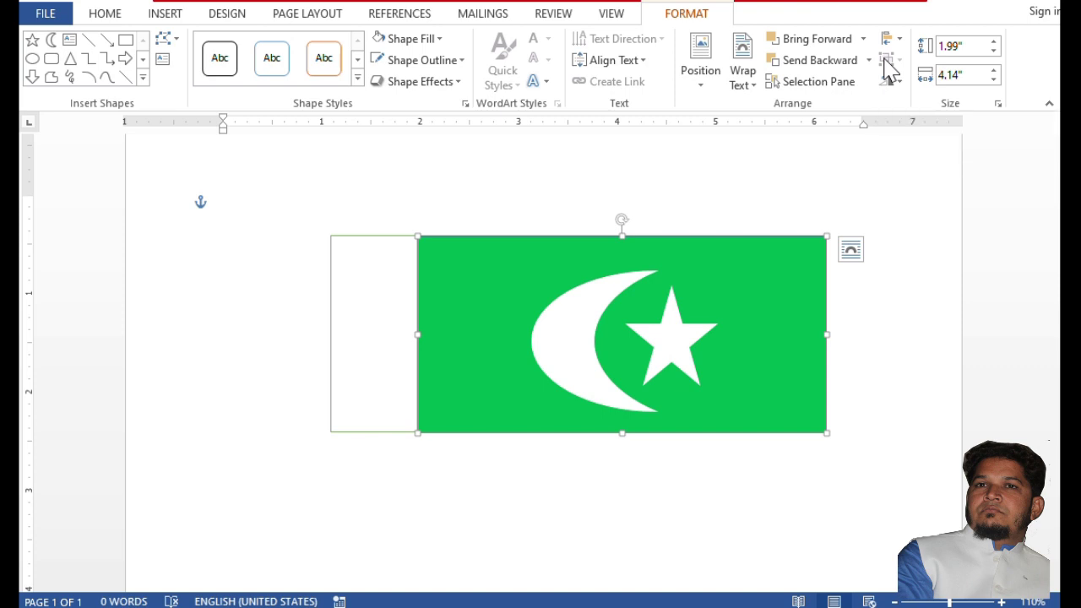
Group the crescent, star, white strip and green rectangle into one flag object
left_click(574, 349)
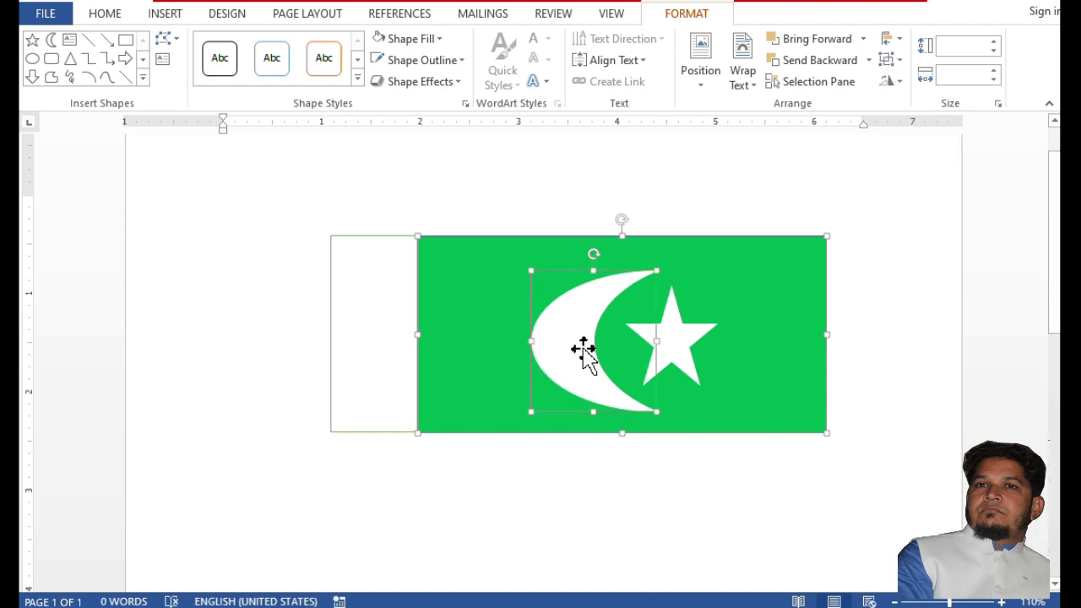
left_click(671, 346, "shift")
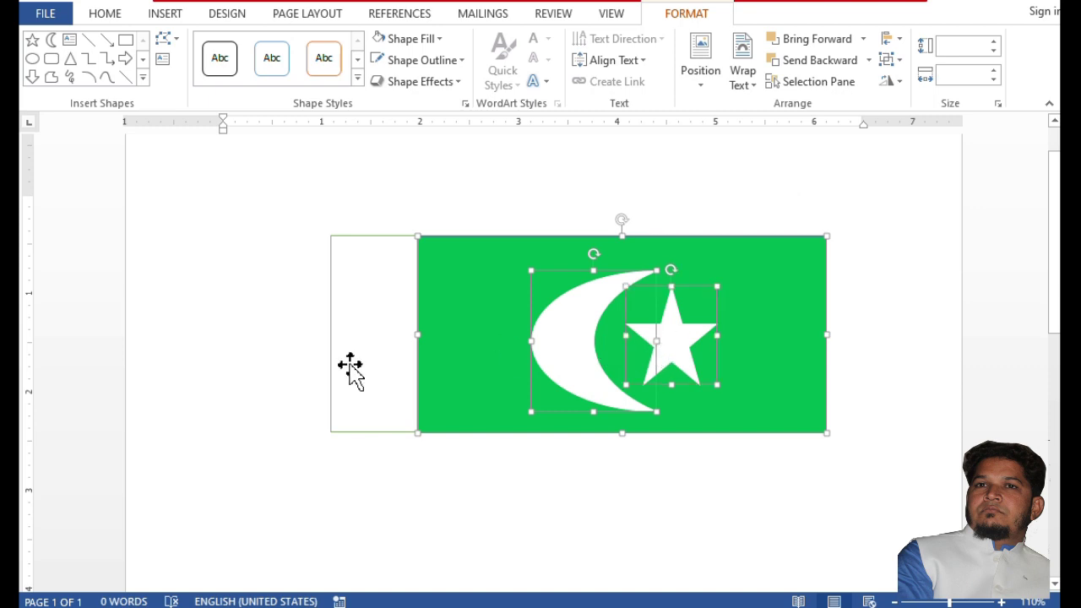
left_click(394, 347, "shift")
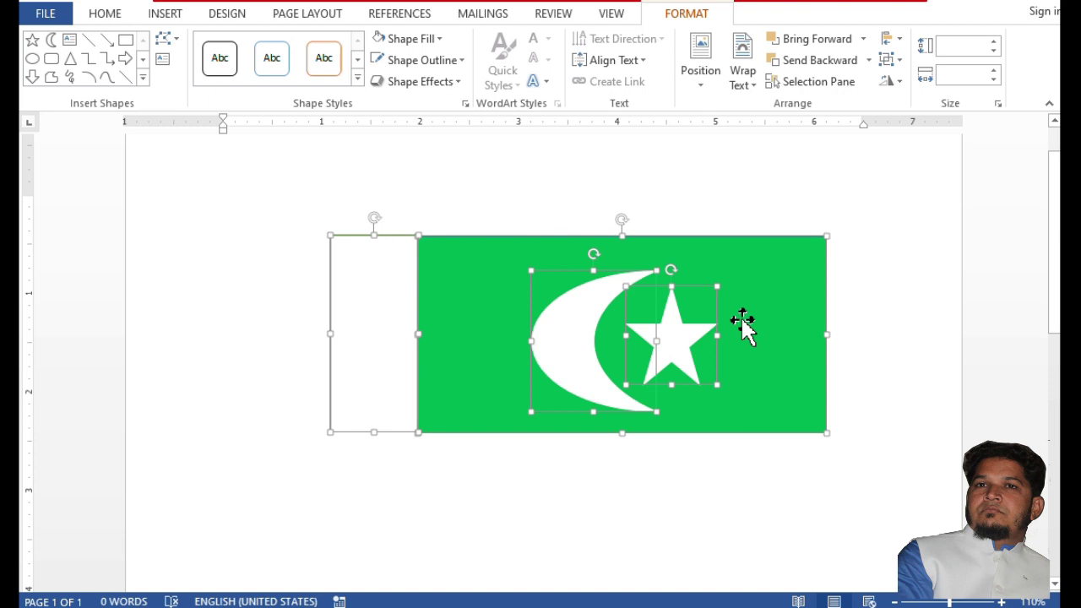
left_click(896, 64)
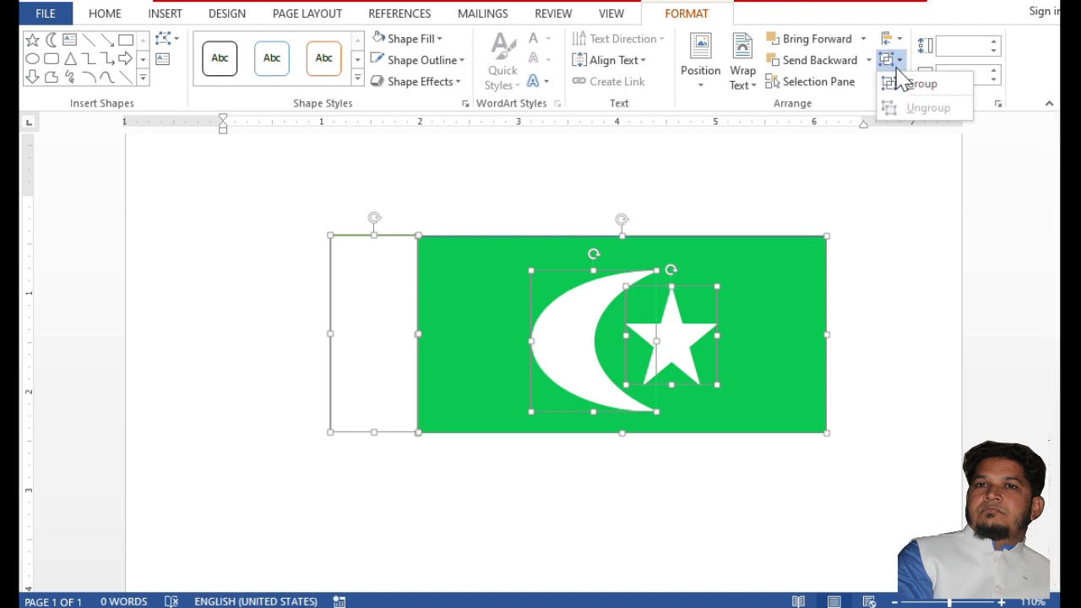
left_click(904, 83)
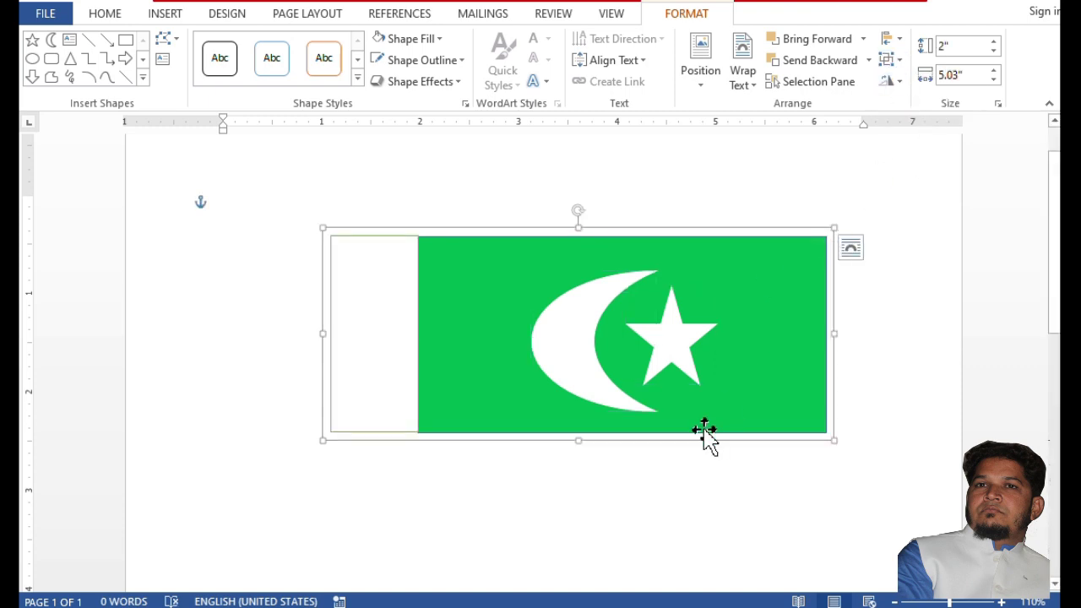
Move the grouped flag up and shrink it to 0.93" by 2.34"
left_click_drag(707, 355, 719, 372)
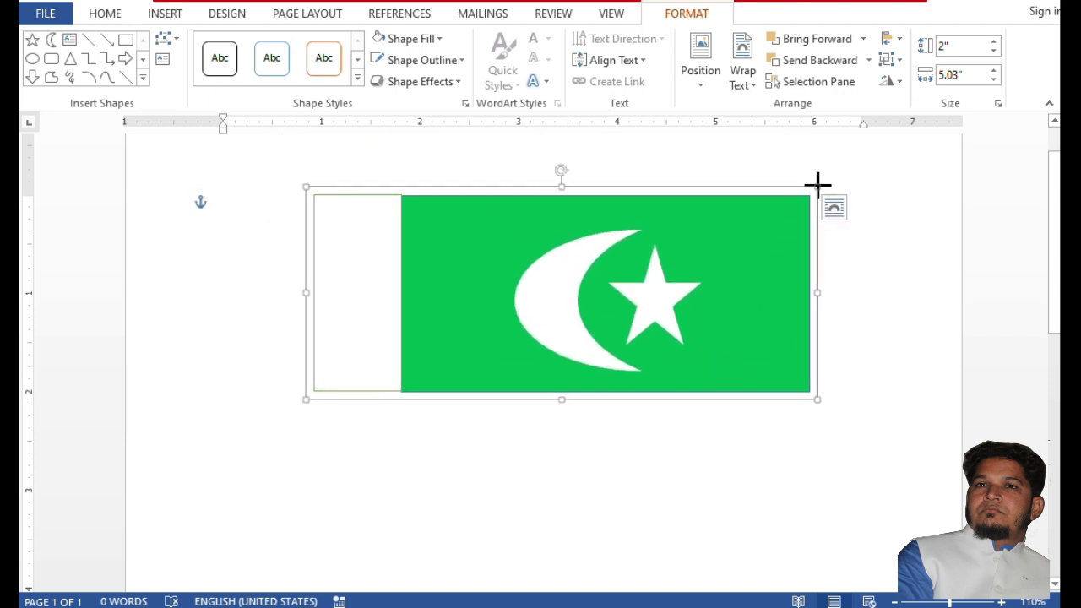
left_click_drag(818, 184, 546, 295)
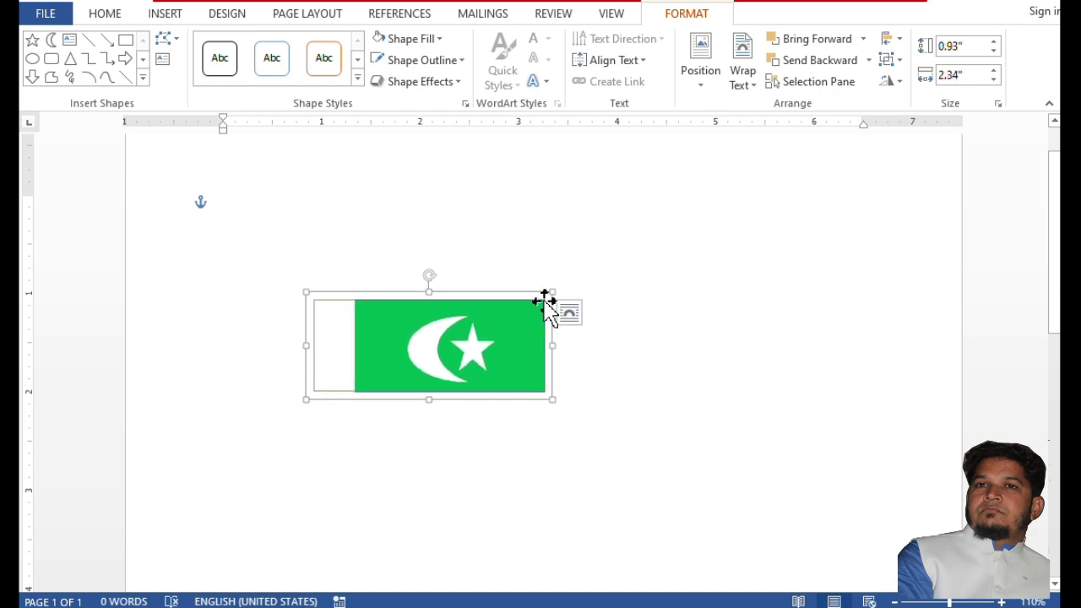
left_click(108, 15)
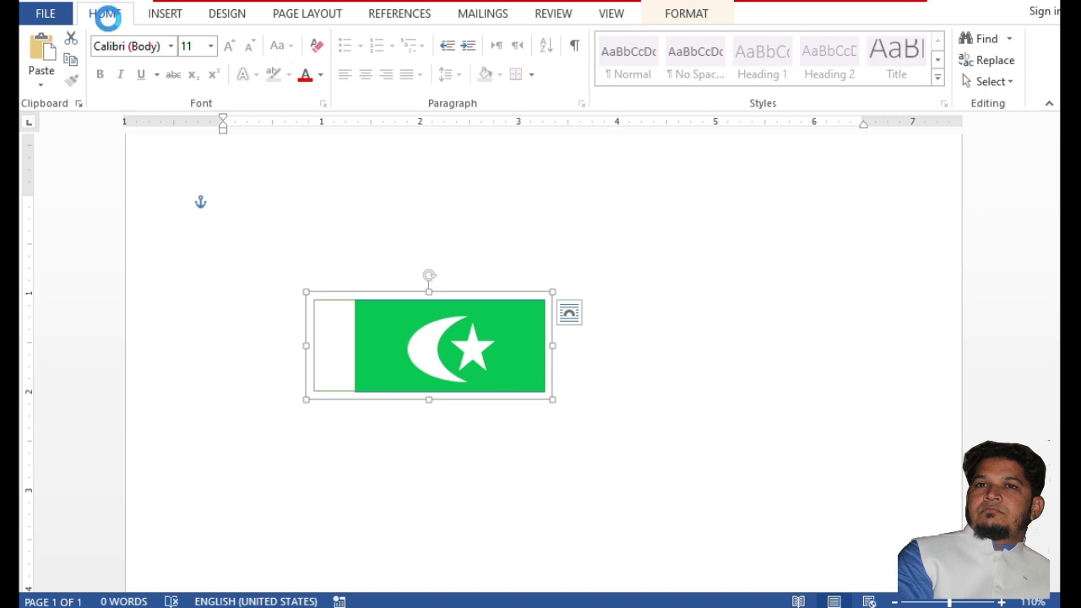
Paste a copy of the flag right of the original and enlarge it to 1.68" by 2.6"
key("ctrl+v")
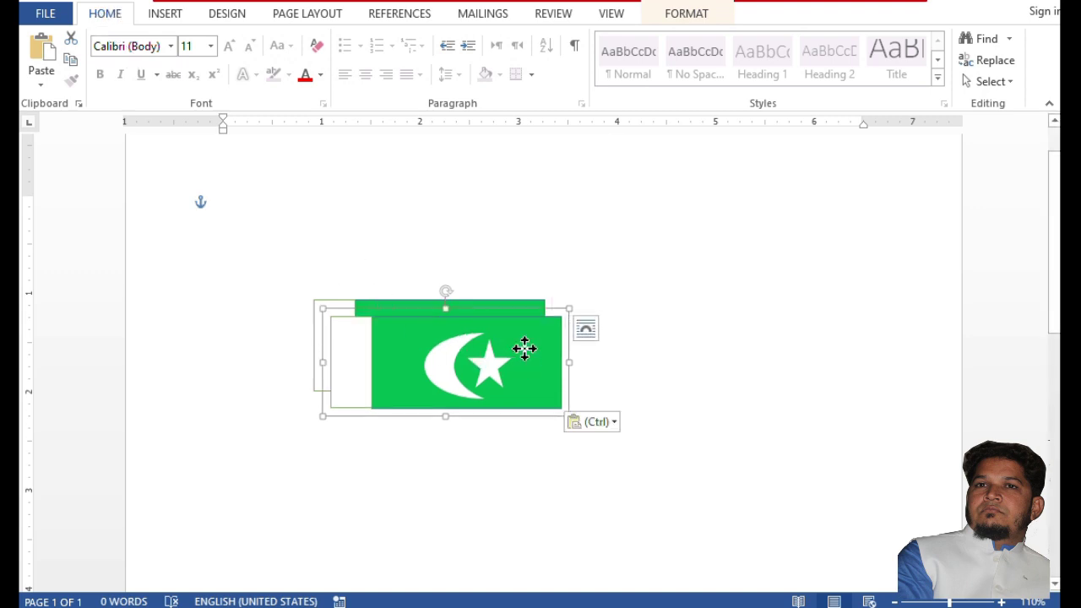
left_click_drag(525, 348, 825, 256)
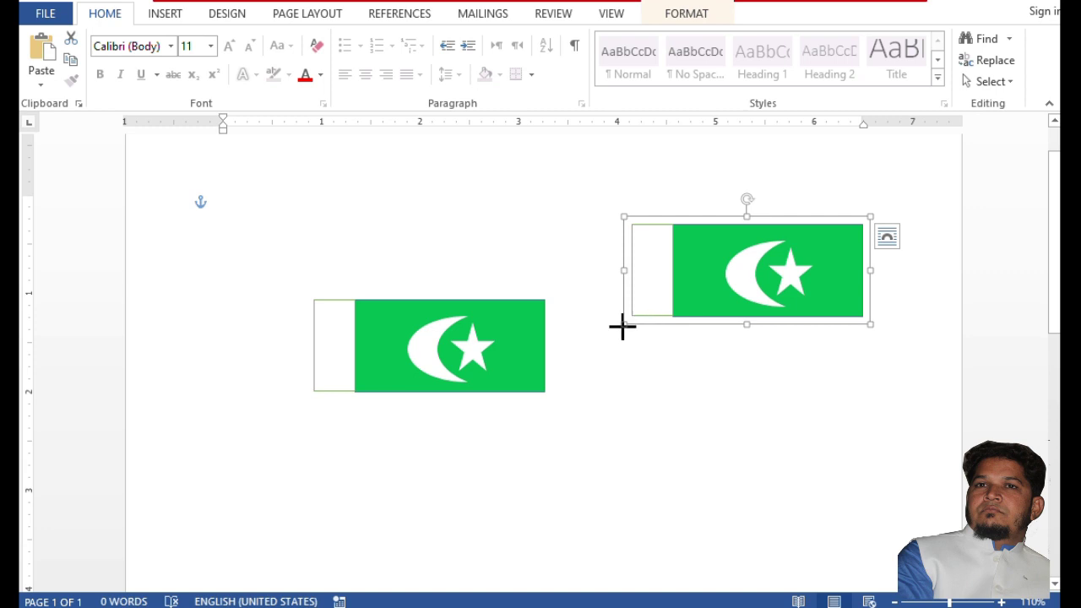
left_click_drag(623, 324, 600, 397)
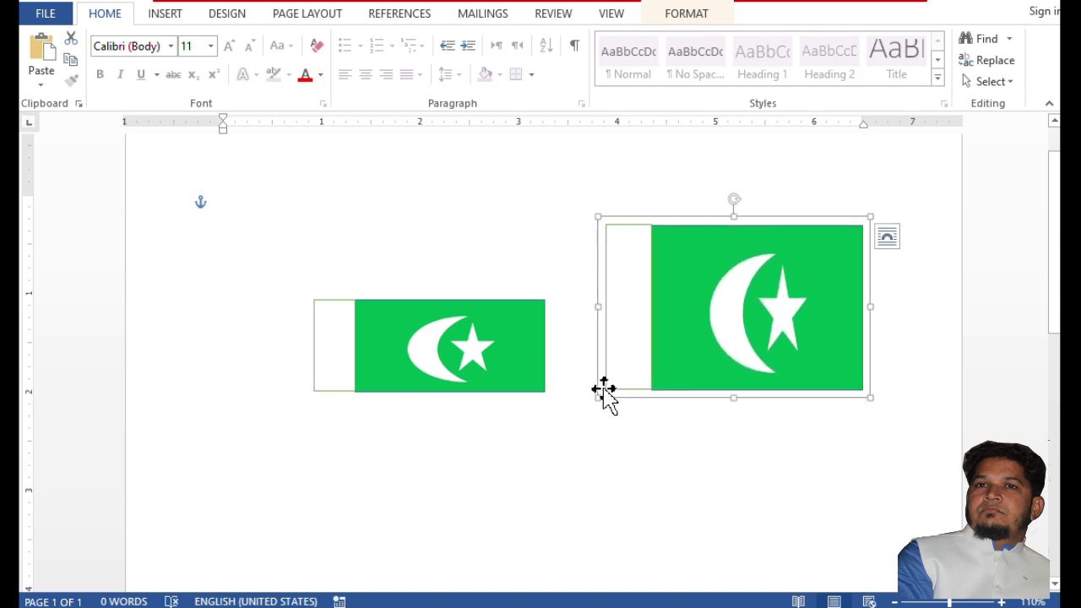
Ungroup the copied flag into its separate shapes
left_click(691, 13)
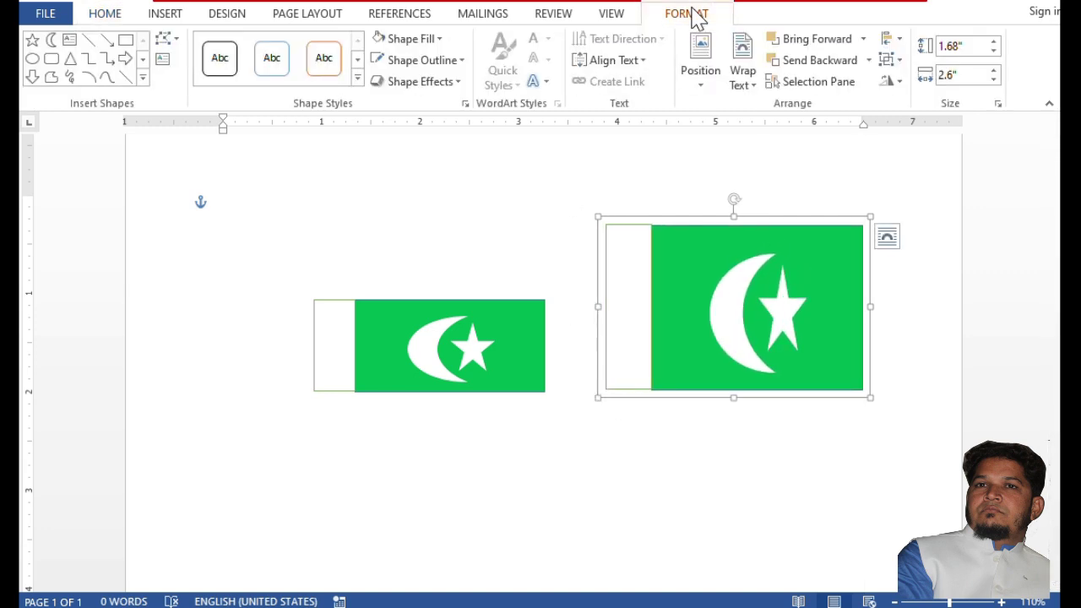
right_click(678, 277)
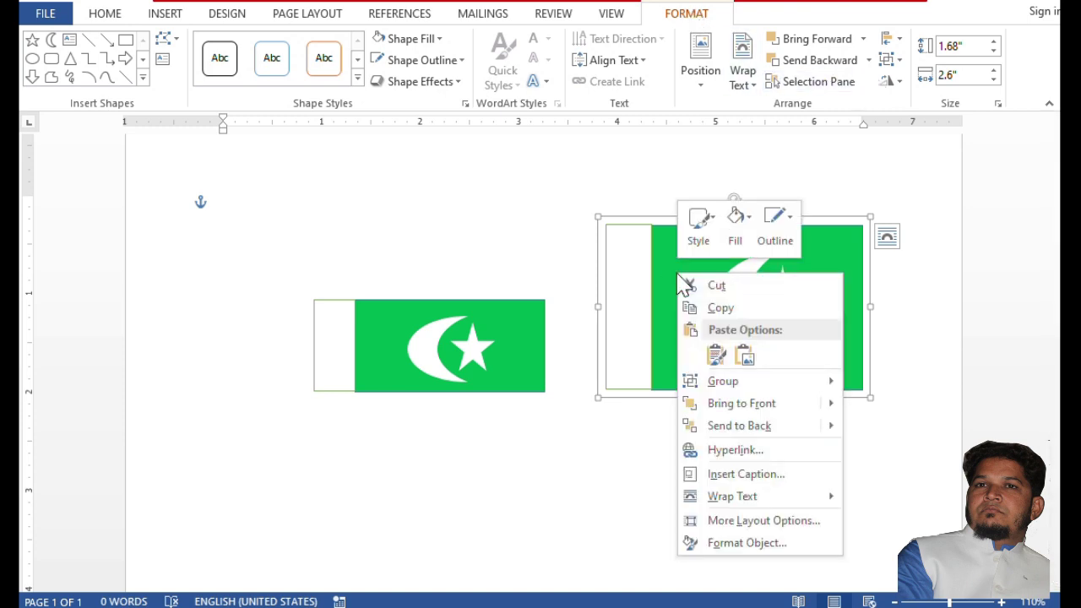
left_click(645, 257)
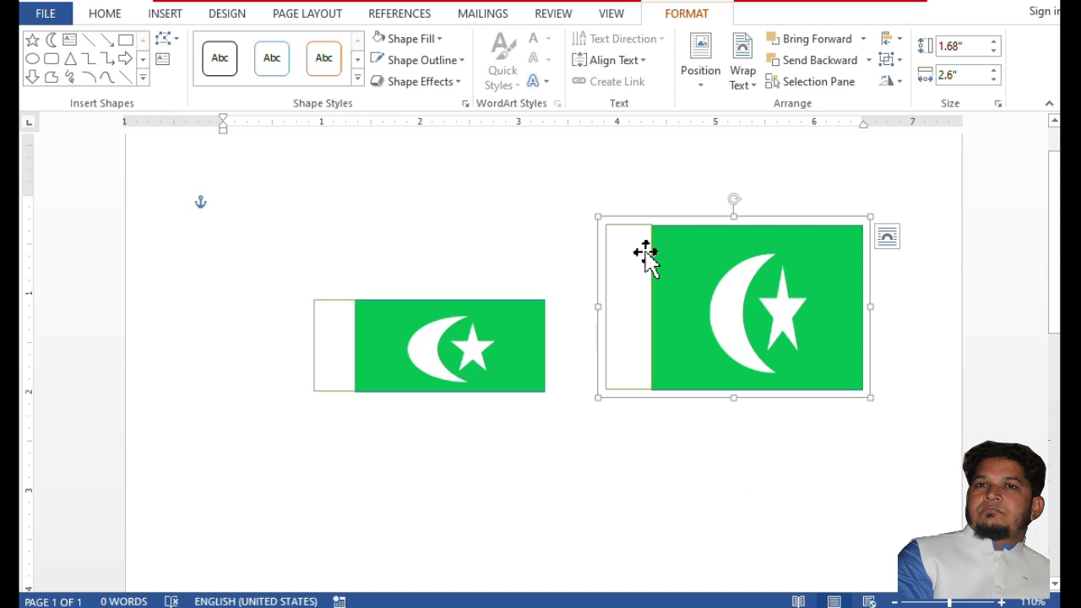
left_click(896, 64)
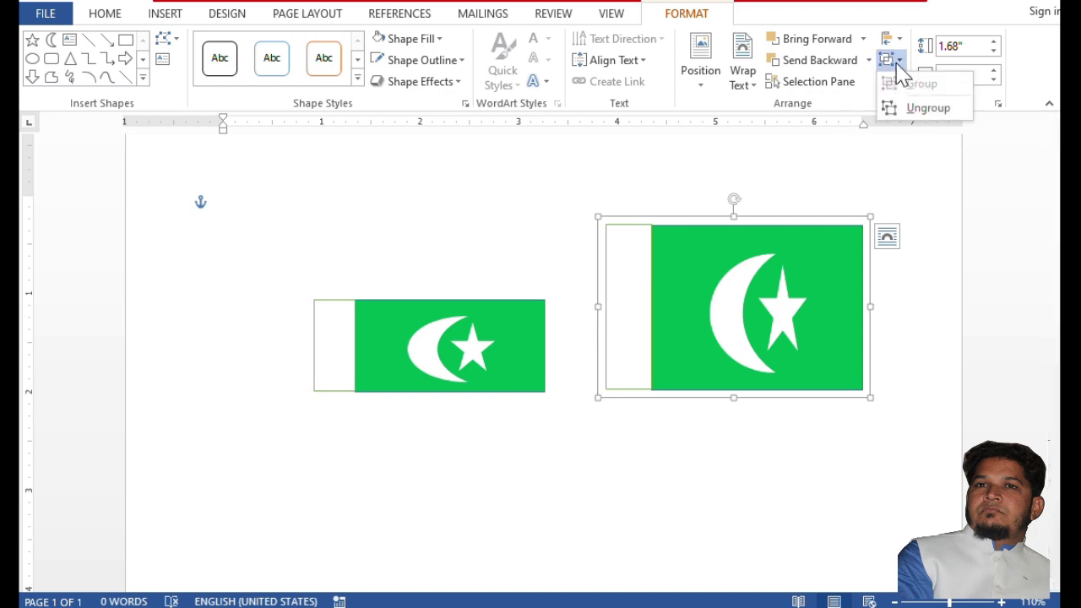
left_click(895, 106)
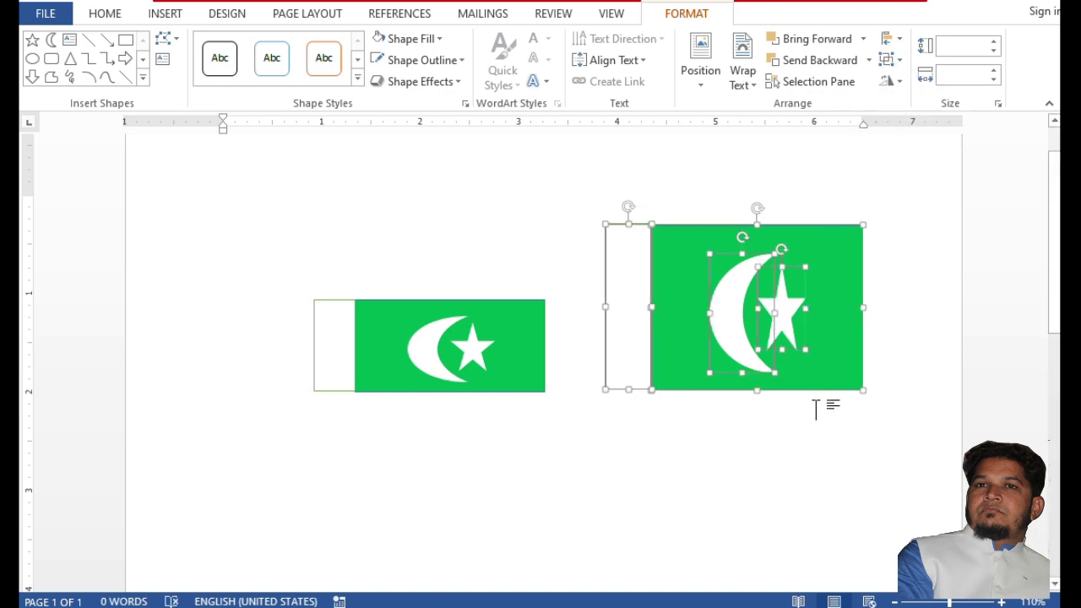
Move the second flag's crescent to the upper-left of its green field
left_click(806, 445)
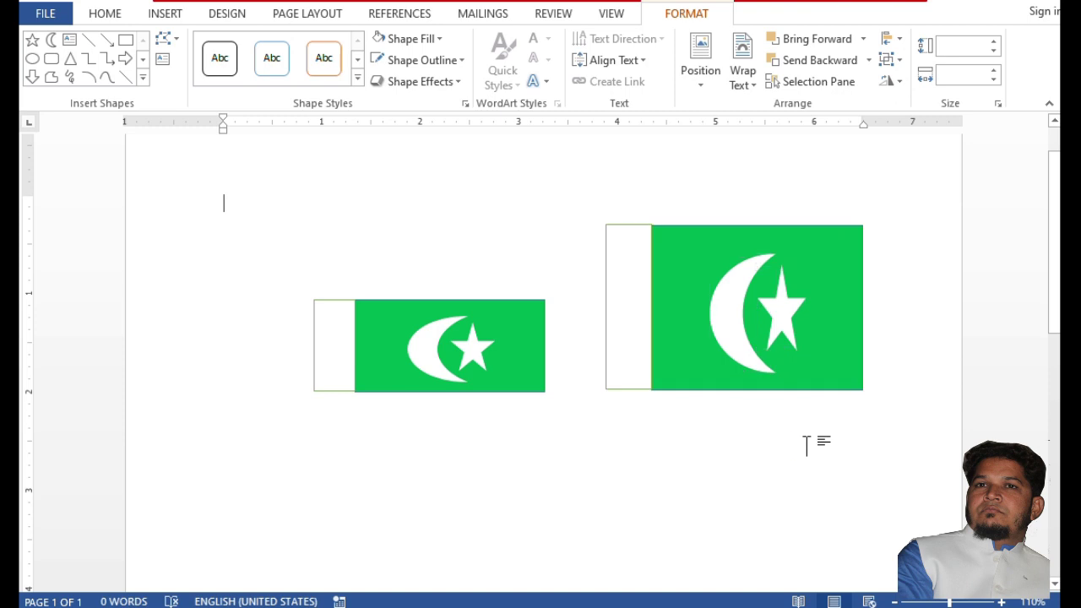
left_click(738, 349)
left_click_drag(738, 349, 708, 315)
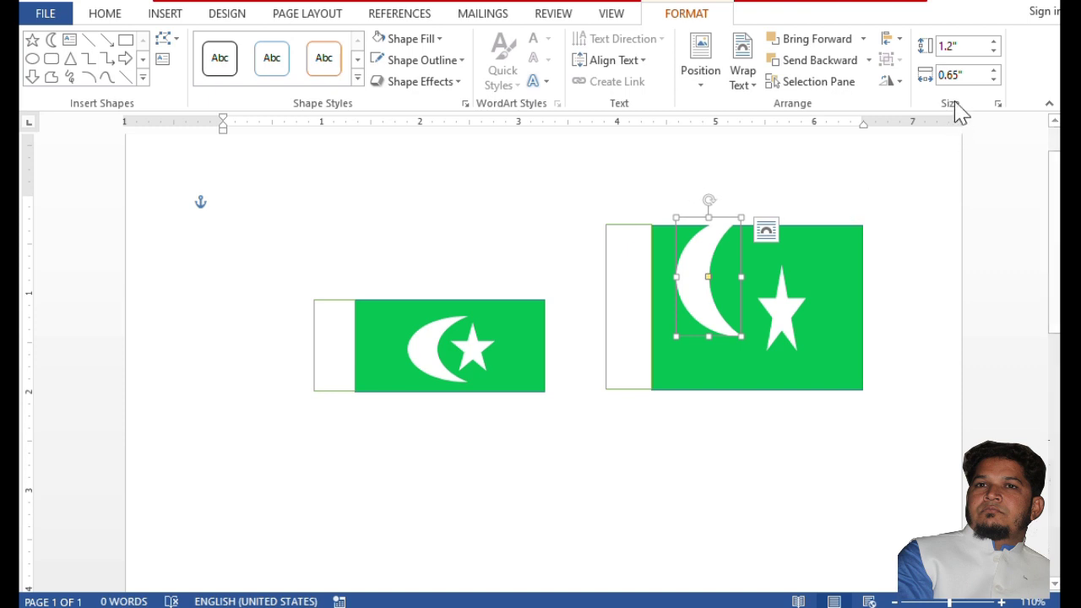
Resize the second flag's green rectangle to 2" wide by 1" tall
left_click(826, 268)
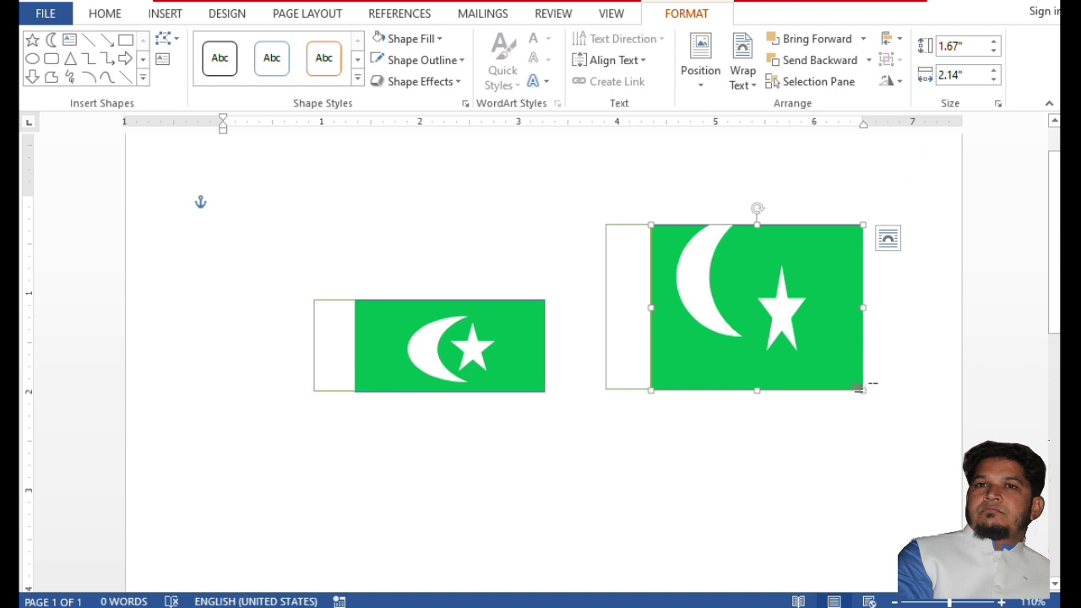
left_click(994, 80)
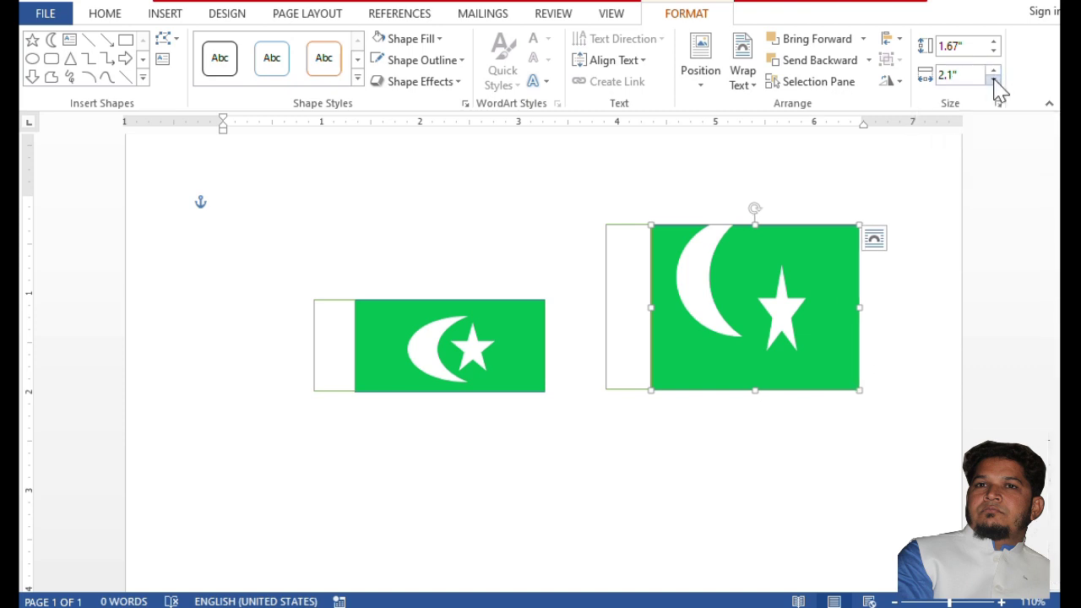
left_click(993, 79)
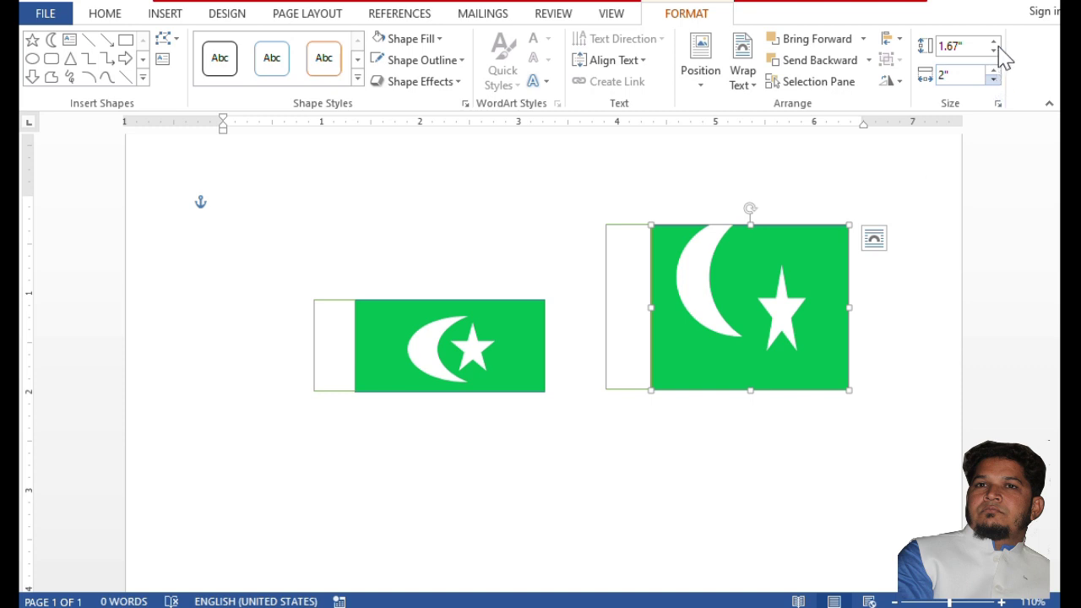
left_click(994, 51)
left_click(994, 51)
left_click(994, 51)
left_click(994, 50)
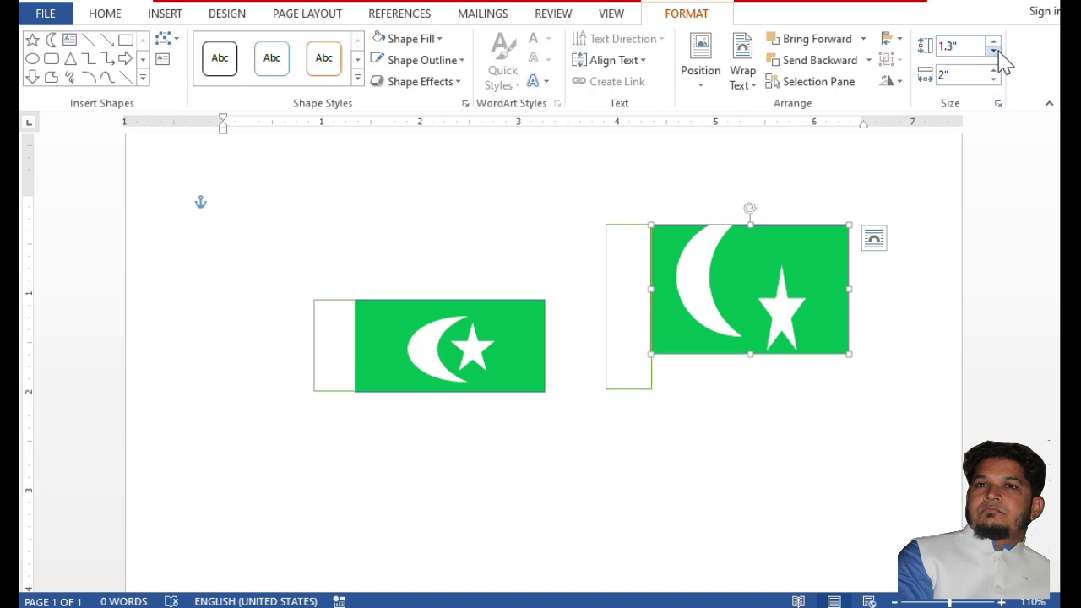
left_click(994, 51)
left_click(994, 51)
left_click(994, 51)
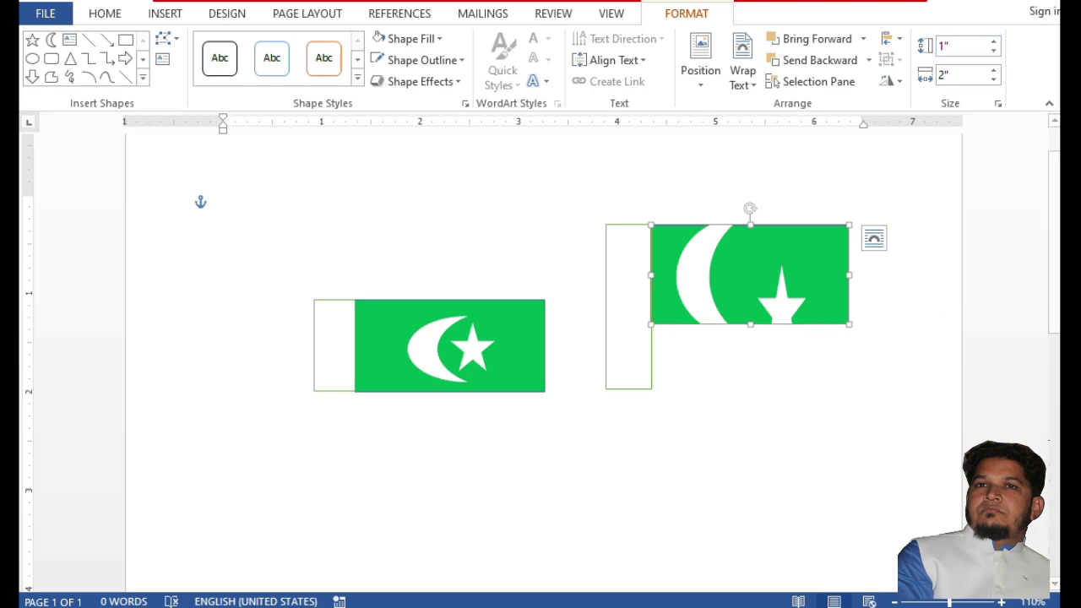
left_click_drag(1054, 245, 1052, 174)
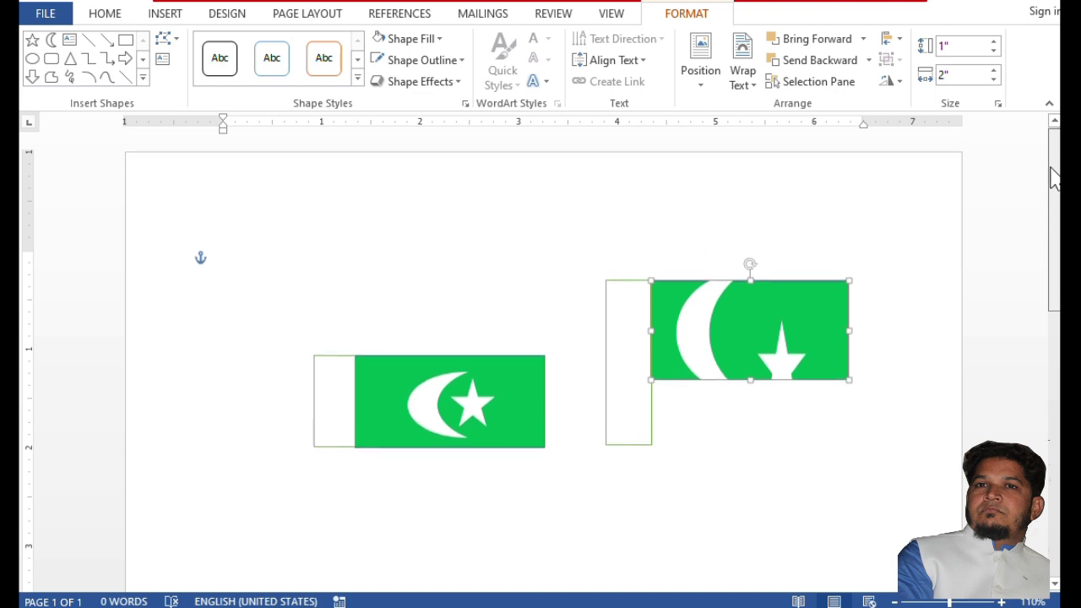
Draw a new rectangle above the flags and size it to 1" by 1"
left_click(124, 42)
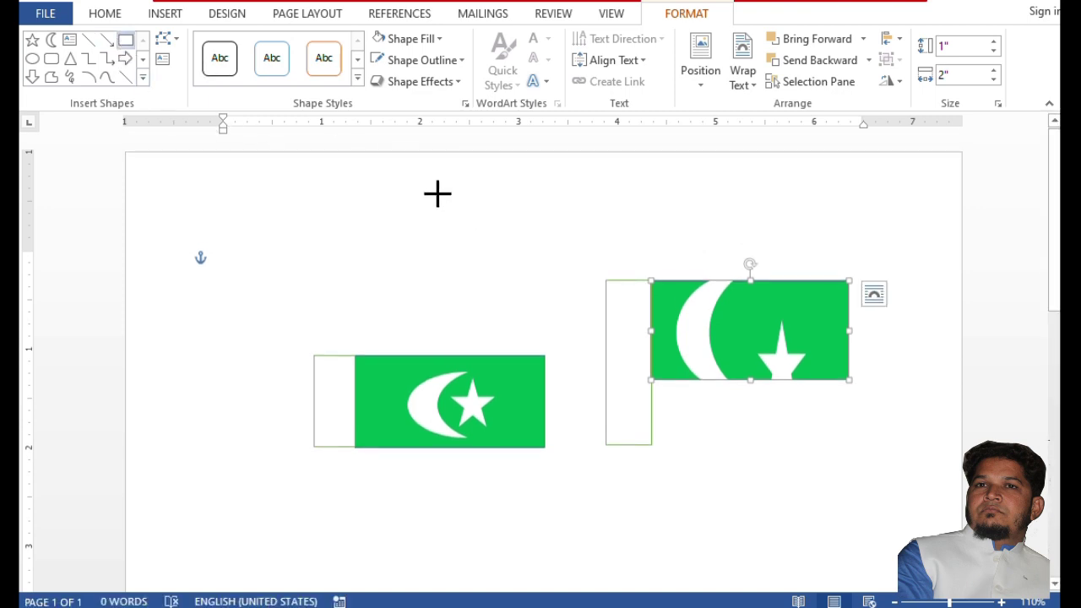
left_click_drag(437, 193, 549, 322)
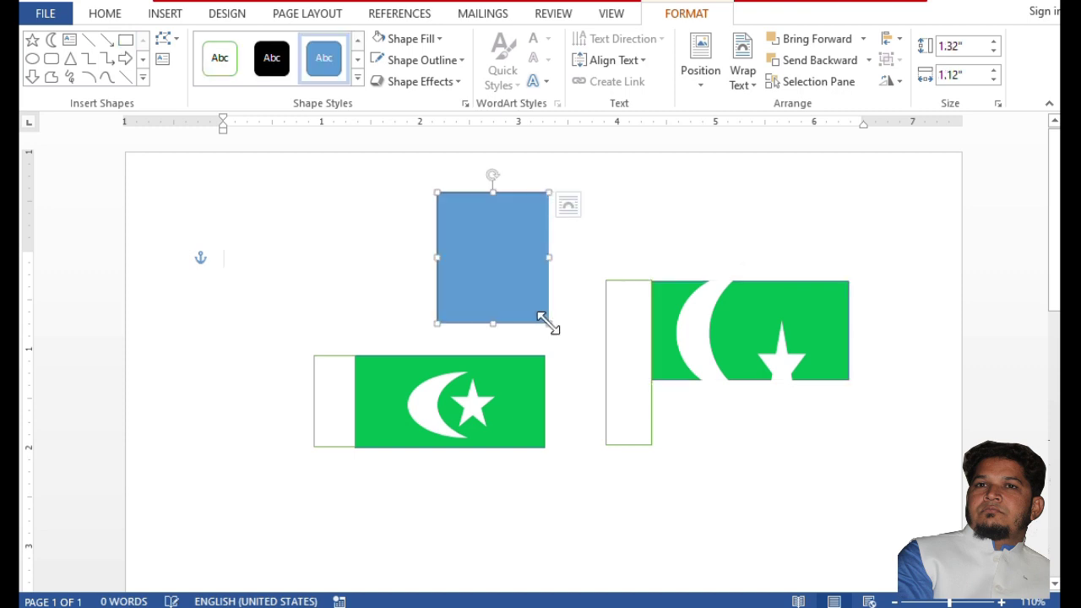
left_click(994, 78)
left_click(993, 78)
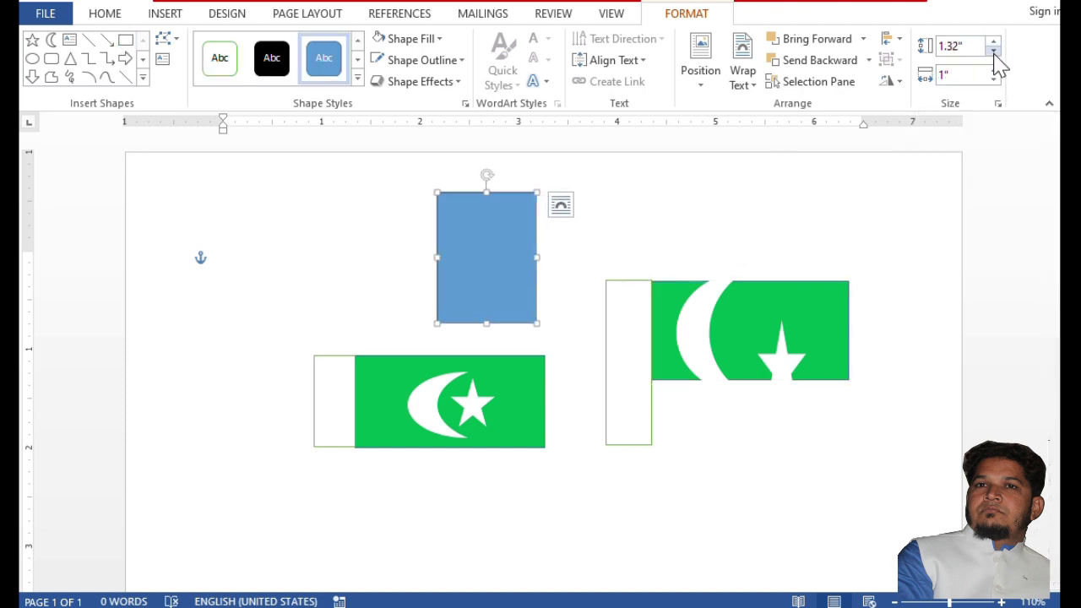
left_click(994, 51)
left_click(994, 50)
left_click(994, 50)
left_click(994, 50)
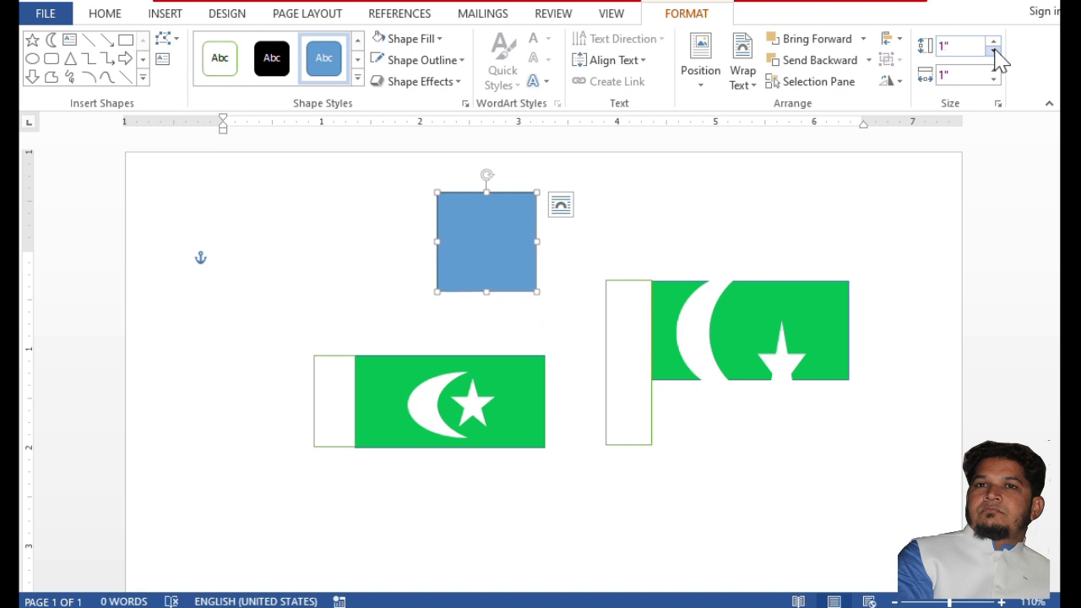
Style the square with white fill and green outline, labelled 1X1"
left_click(233, 72)
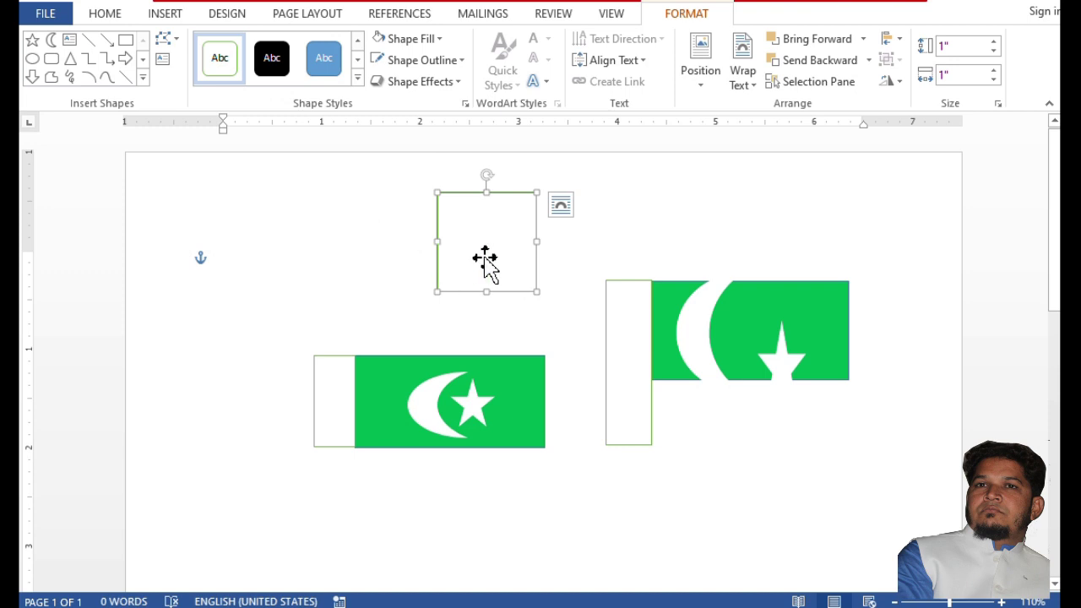
type("1")
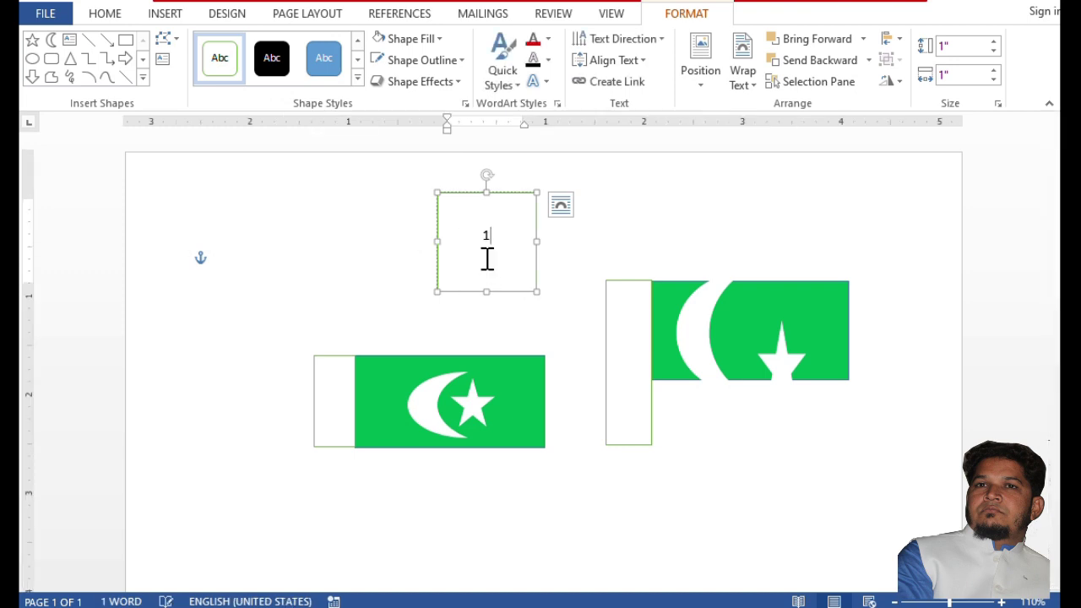
type("X")
type("1")
type("\"")
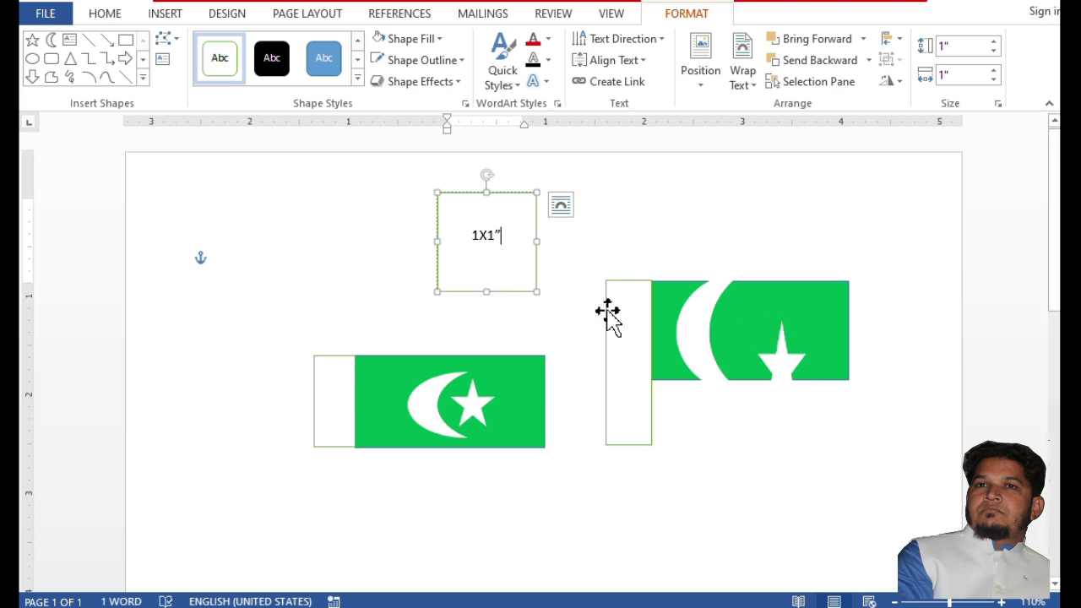
left_click(590, 330)
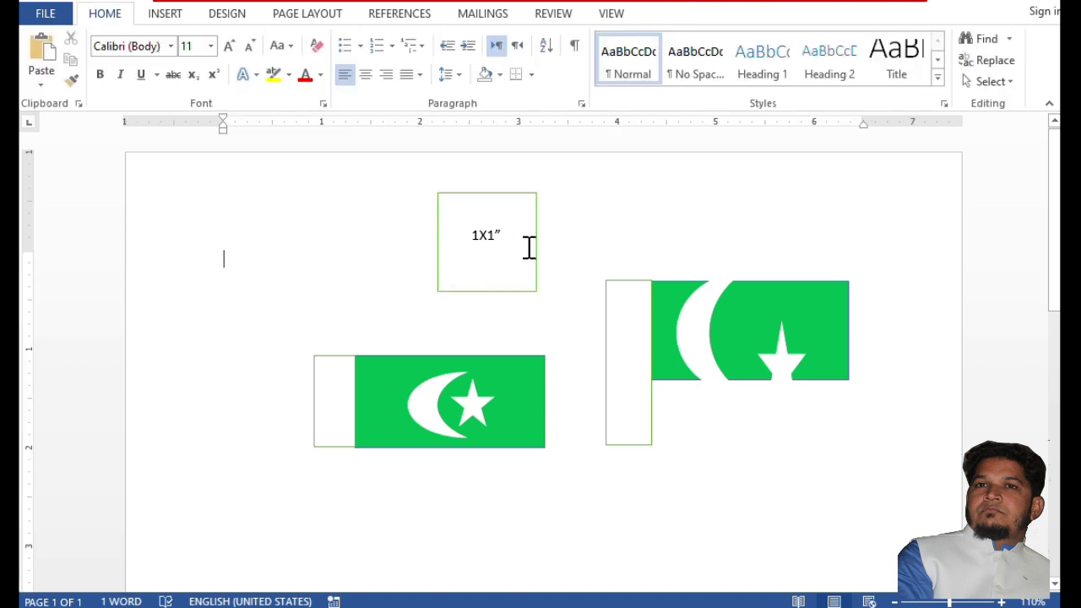
Switch to the Insert ribbon tab to show the insertion commands
left_click(184, 15)
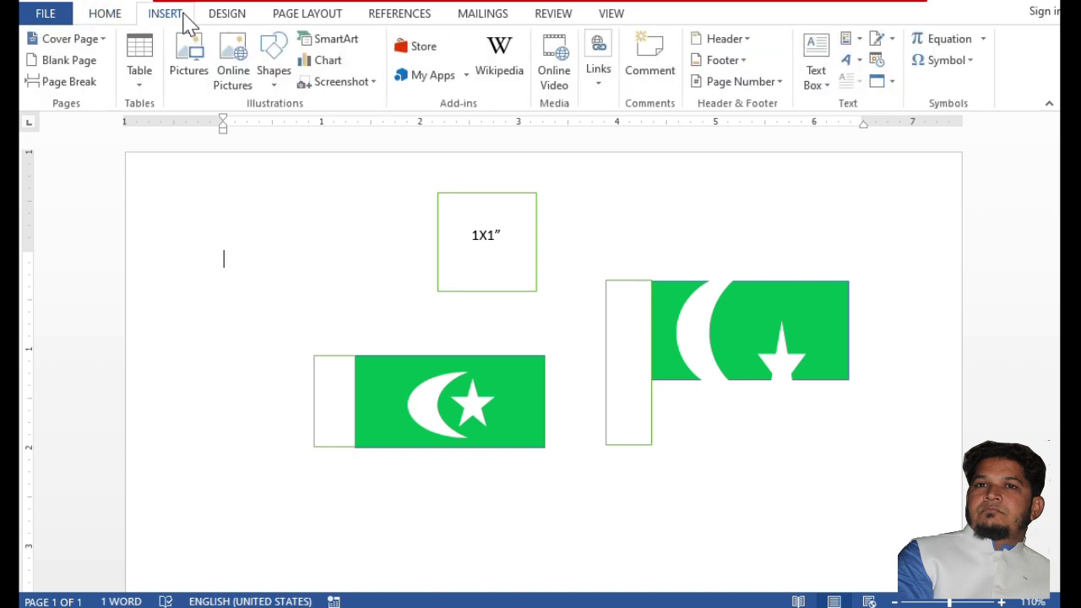